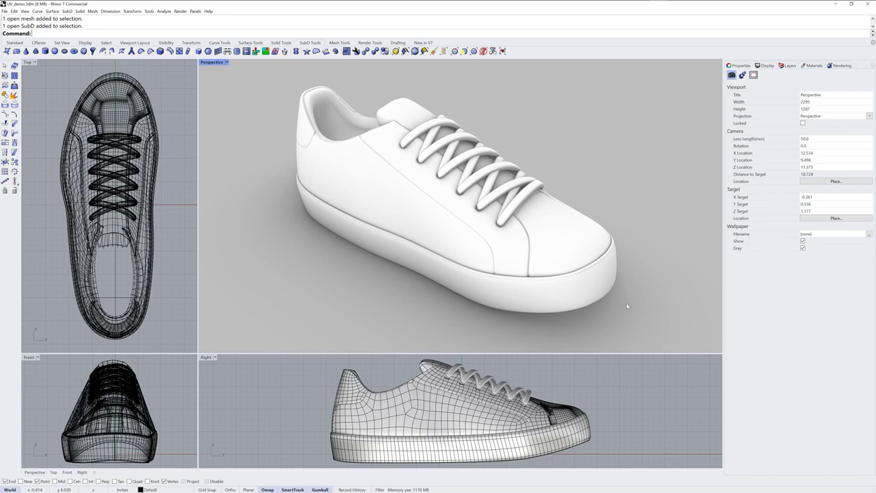
- Add a new Physically Based material to the model
mouse_move(570, 318)
right_down()
mouse_move(602, 301)
mouse_move(569, 301)
mouse_move(576, 333)
right_up()
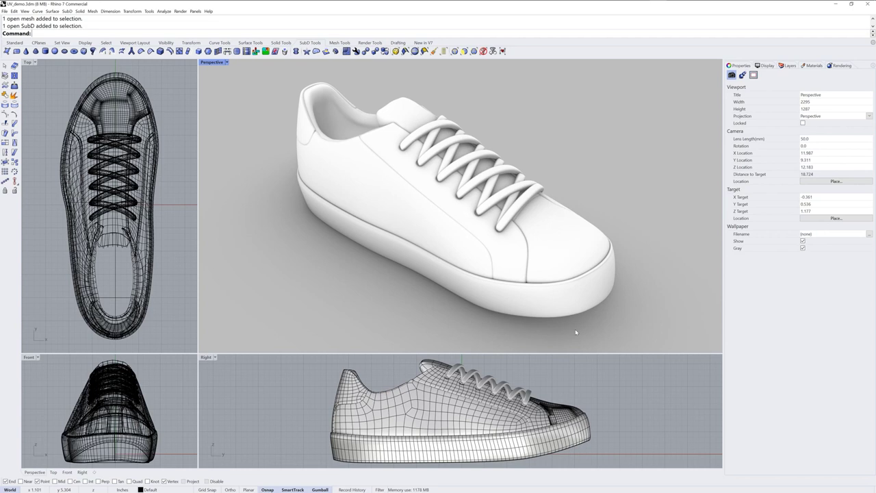
right_drag(576, 333, 550, 323)
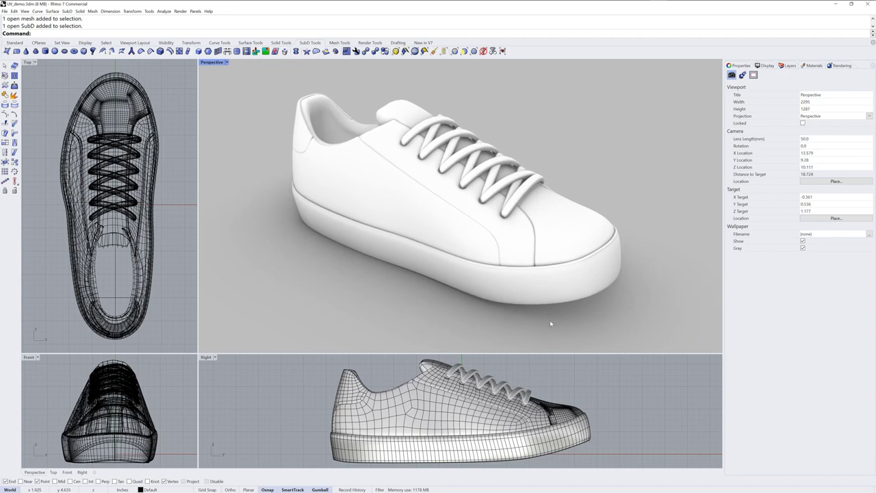
click(812, 66)
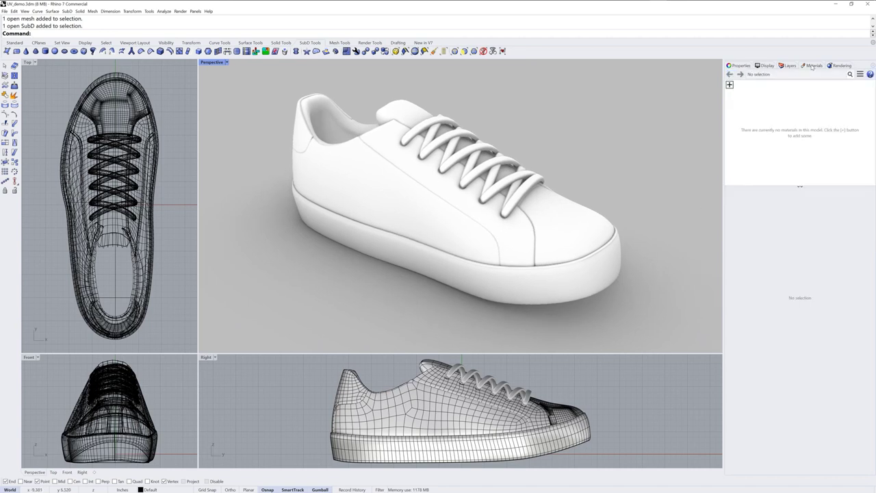
click(731, 85)
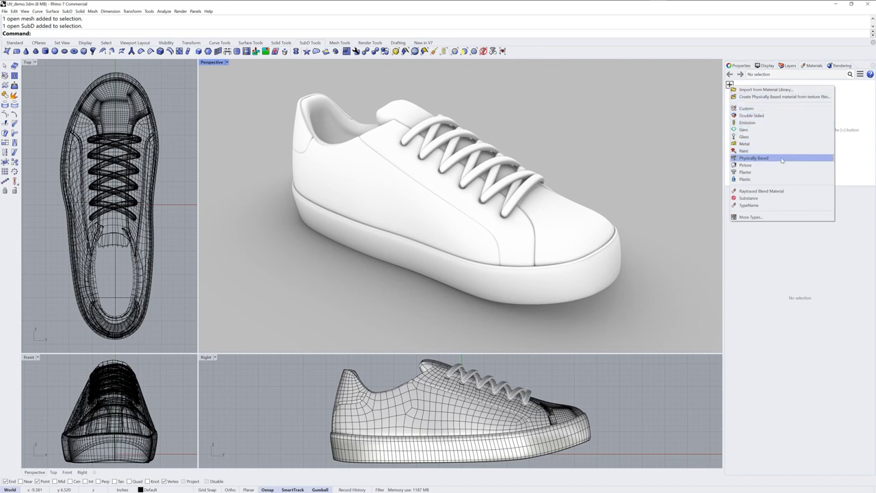
click(783, 159)
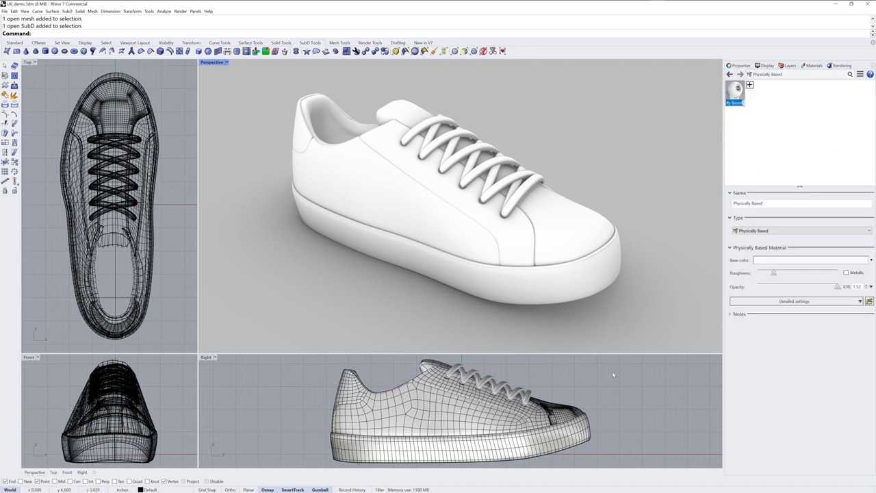
- Show the material's Base Color / Metallic / Roughness detailed settings and assign a 2D Checker Texture to the base color
click(814, 303)
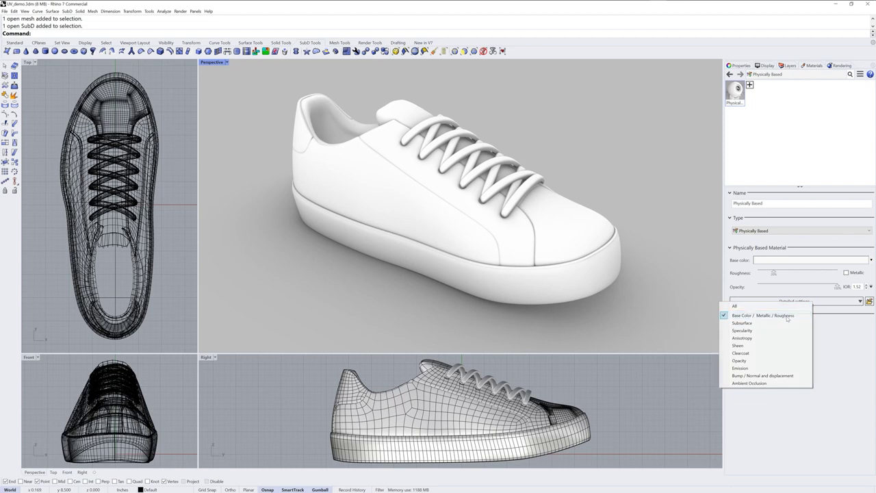
click(787, 318)
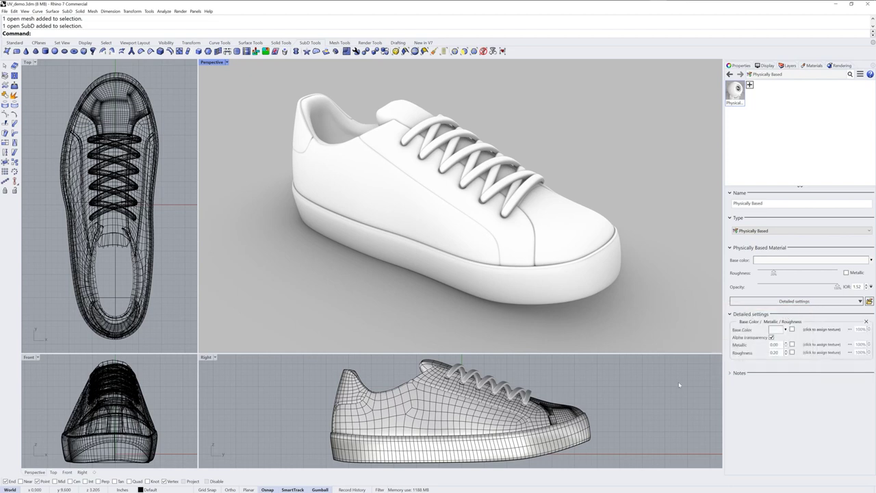
click(823, 330)
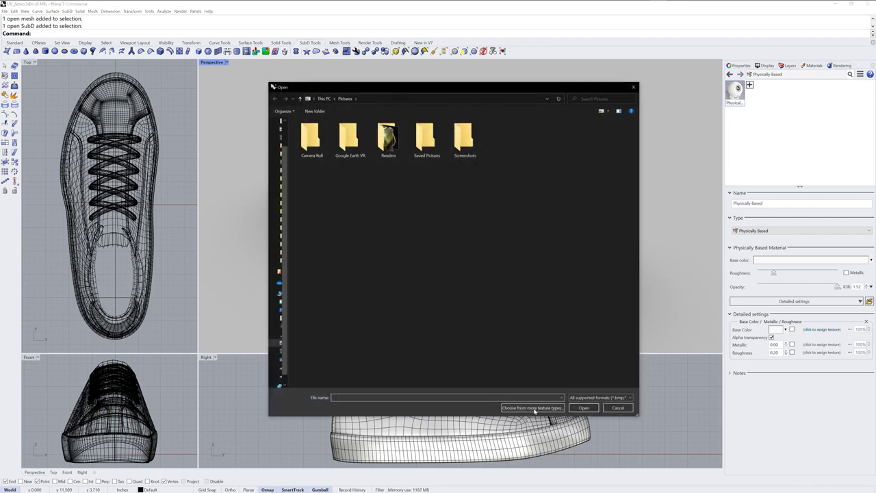
click(533, 409)
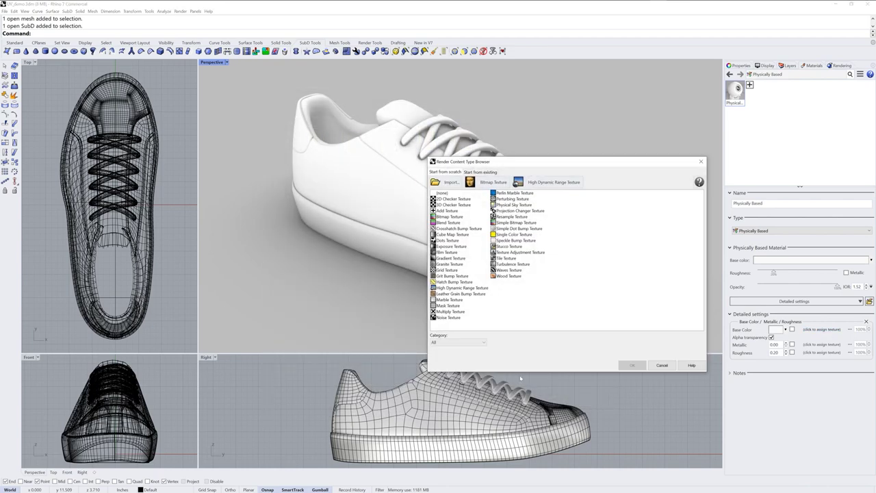
click(464, 199)
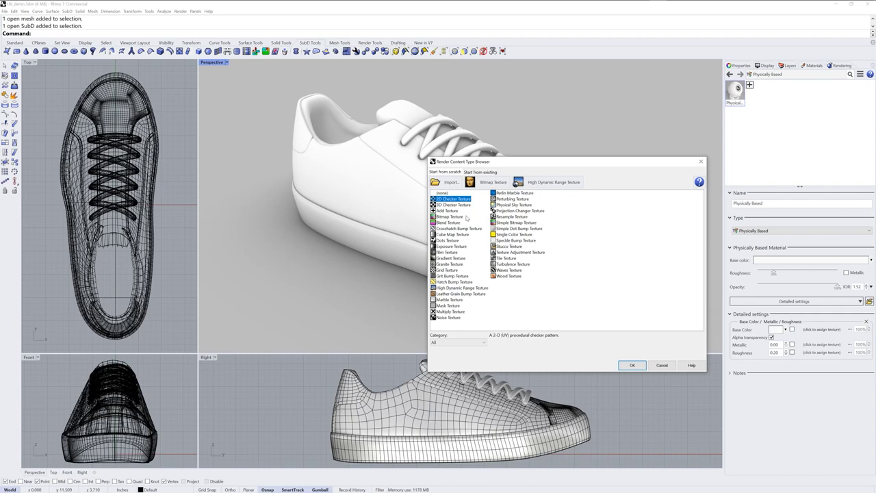
click(631, 365)
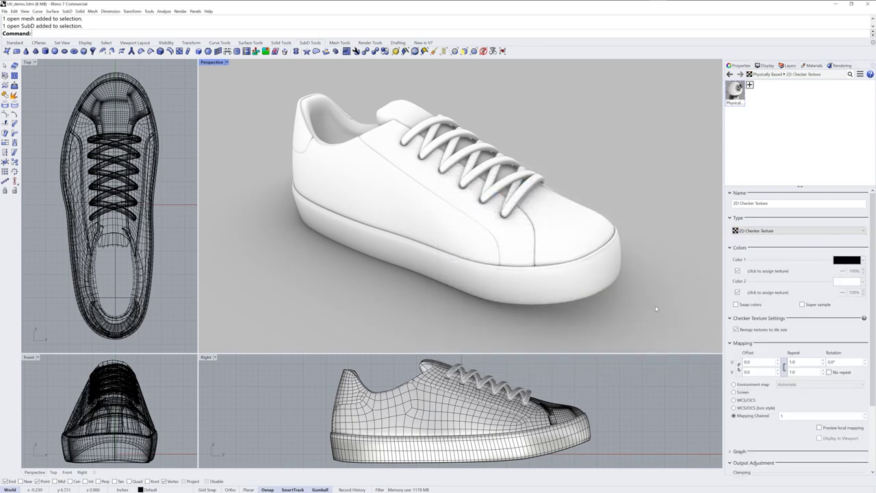
- Assign the Physically Based material to all objects of the shoe
drag(656, 308, 270, 94)
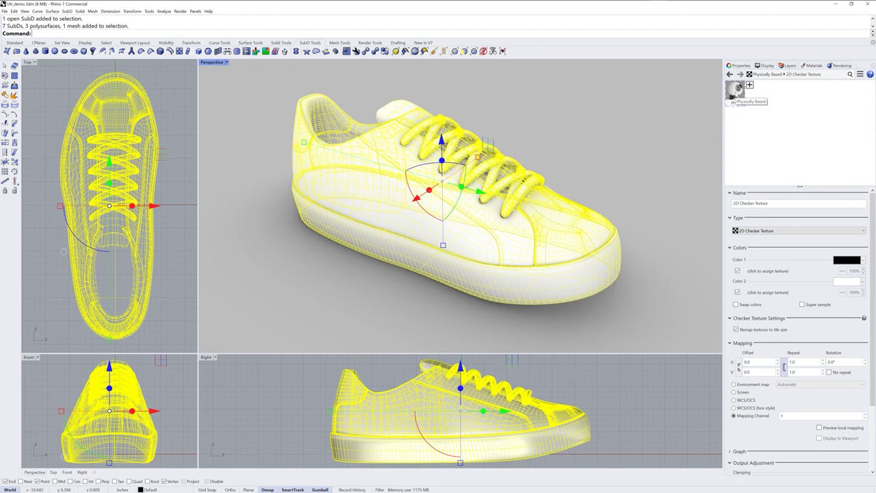
click(737, 95)
right_click(737, 89)
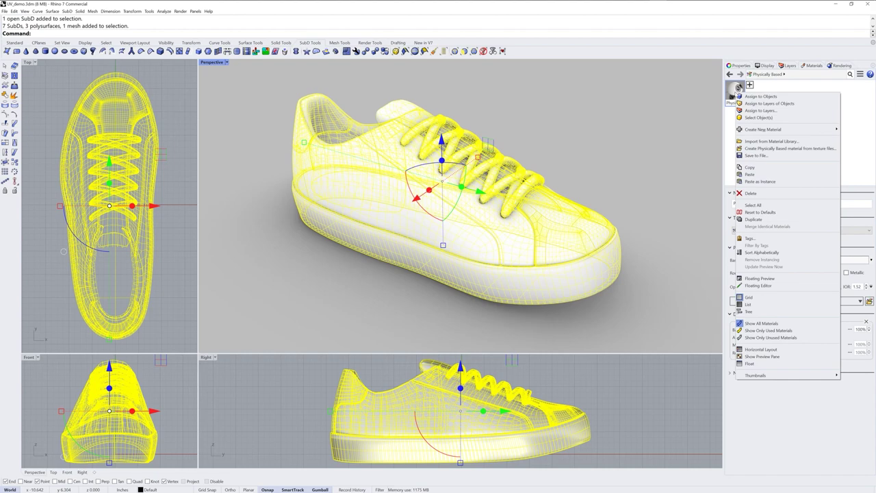
click(786, 100)
click(648, 311)
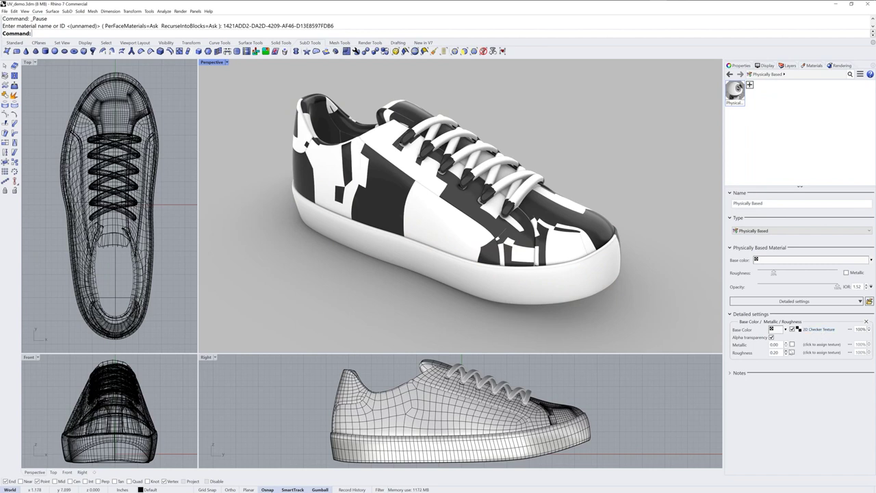
- Examine the checker texture's mapping settings and how the pattern falls on the sole, laces, toe piece and side panel
click(815, 331)
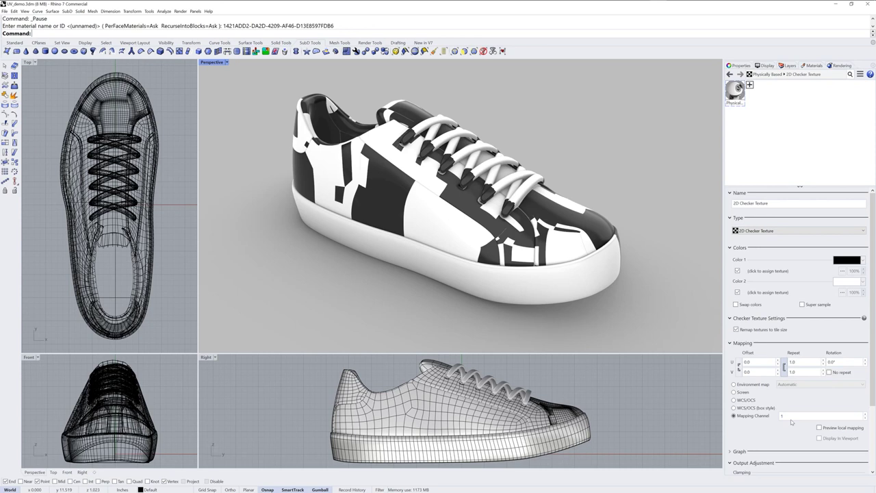
click(596, 304)
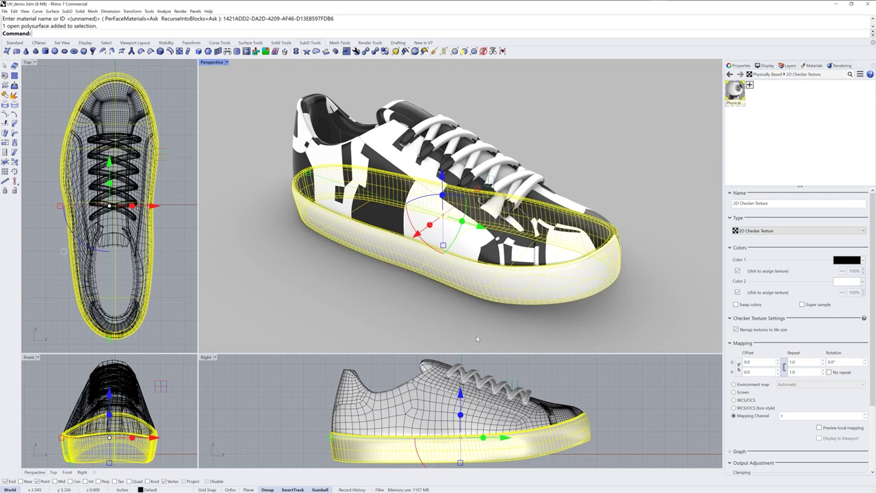
click(538, 180)
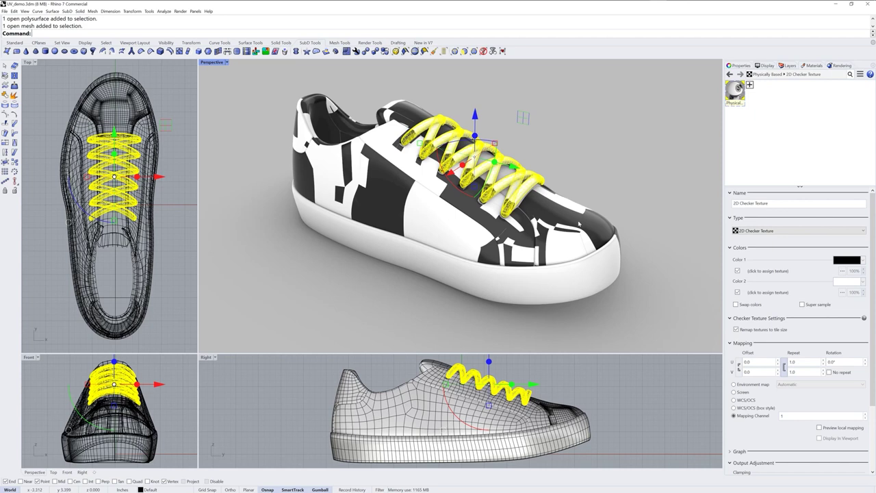
click(642, 235)
click(581, 231)
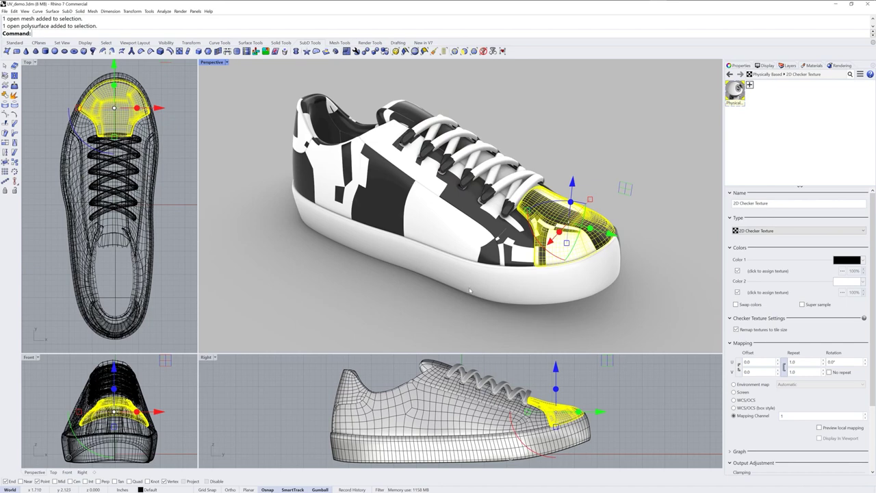
click(443, 232)
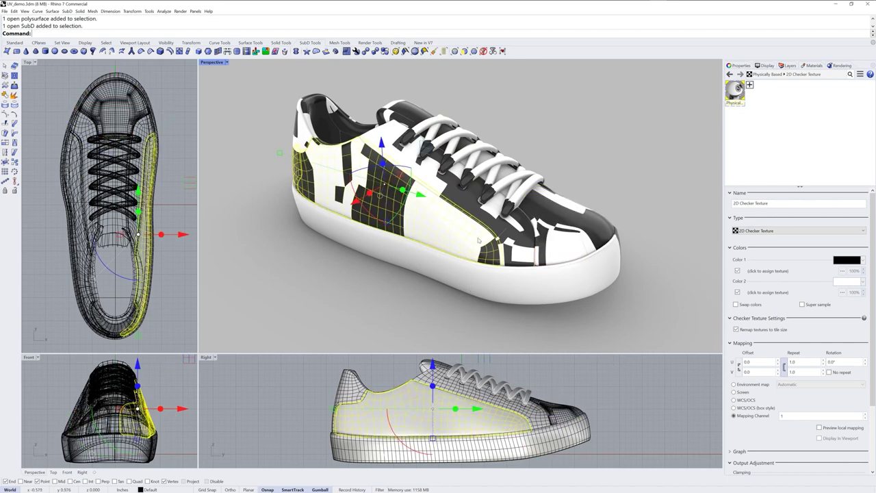
click(475, 322)
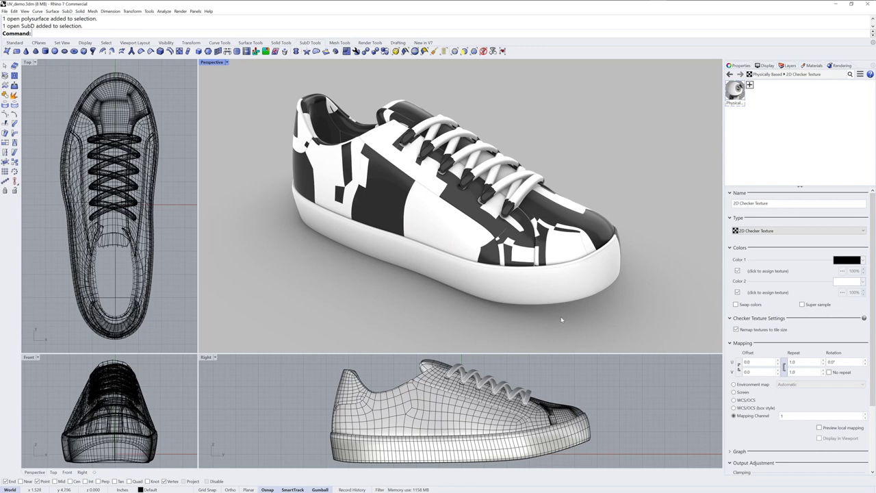
- Try the WCS/OCS (box style) and WCS/OCS mappings on the 2D Checker Texture and inspect the shoe
click(734, 409)
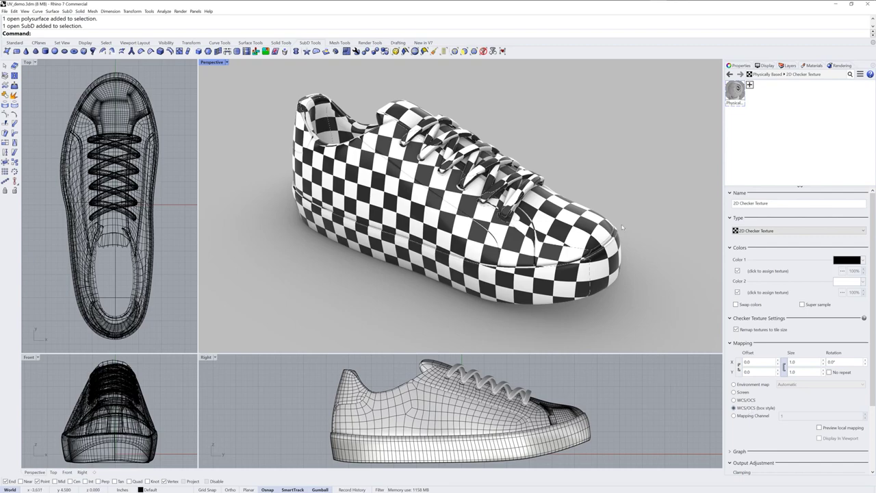
right_drag(608, 243, 615, 277)
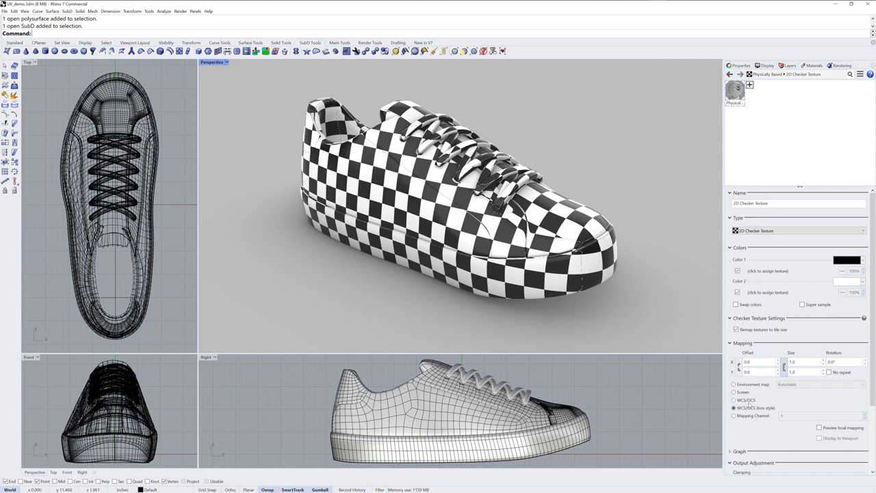
click(734, 401)
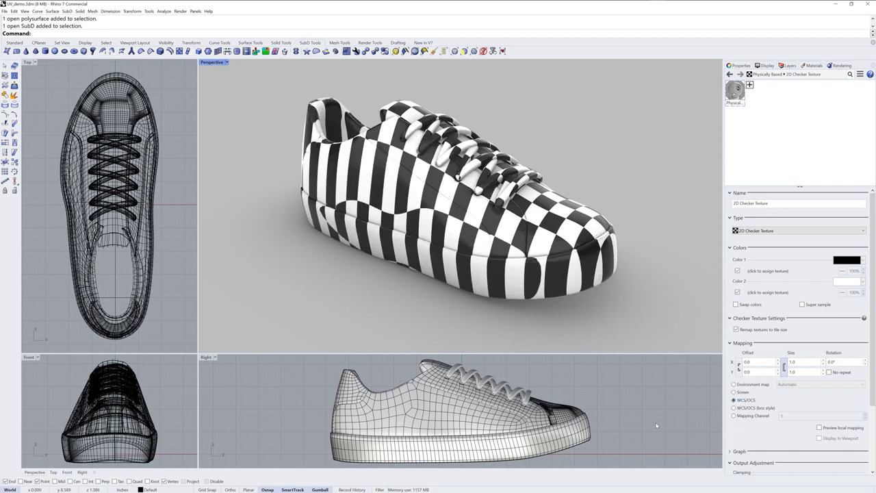
right_drag(648, 295, 653, 355)
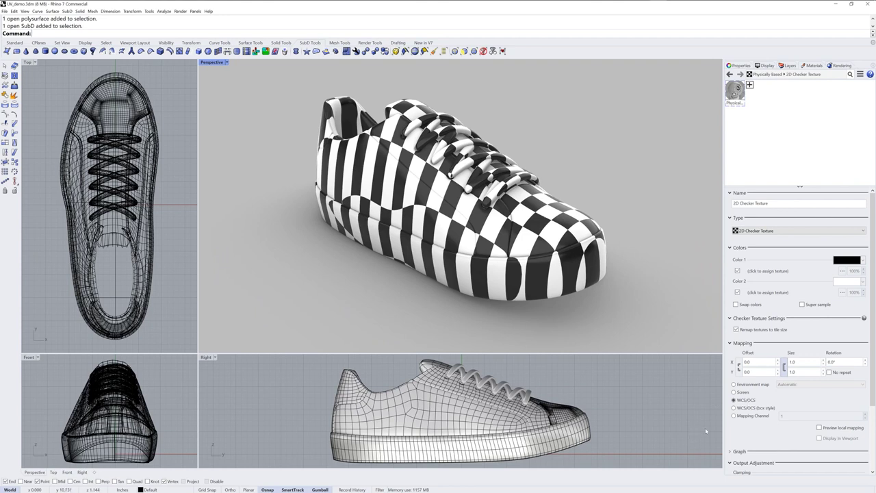
- Try the Screen and Environment map mappings on the checker texture and return it to Mapping Channel 1
click(734, 392)
right_drag(628, 280, 573, 283)
click(734, 384)
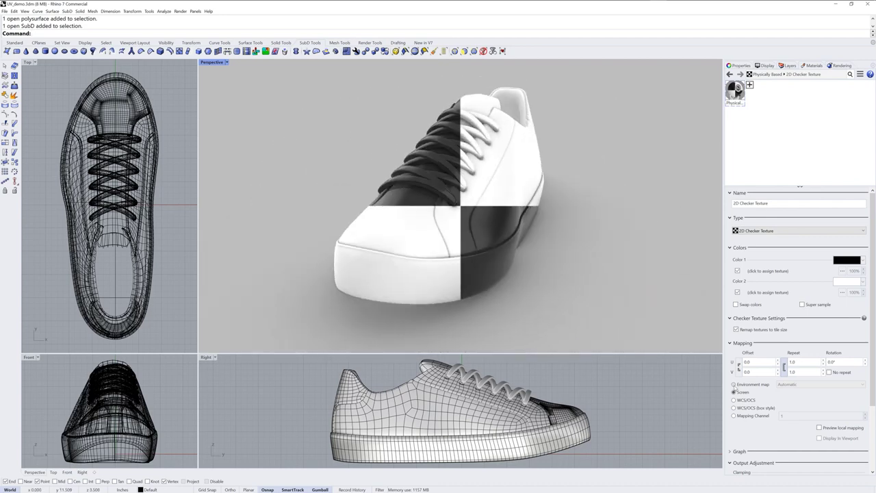
right_drag(503, 276, 545, 285)
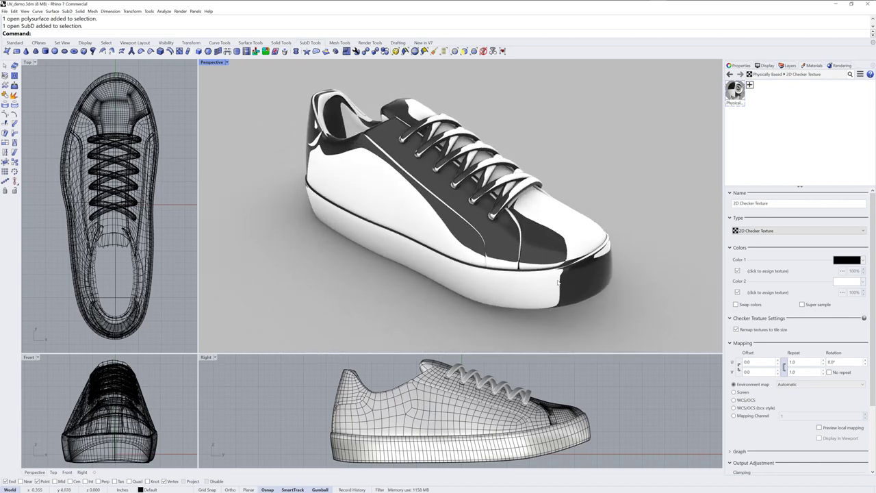
click(734, 415)
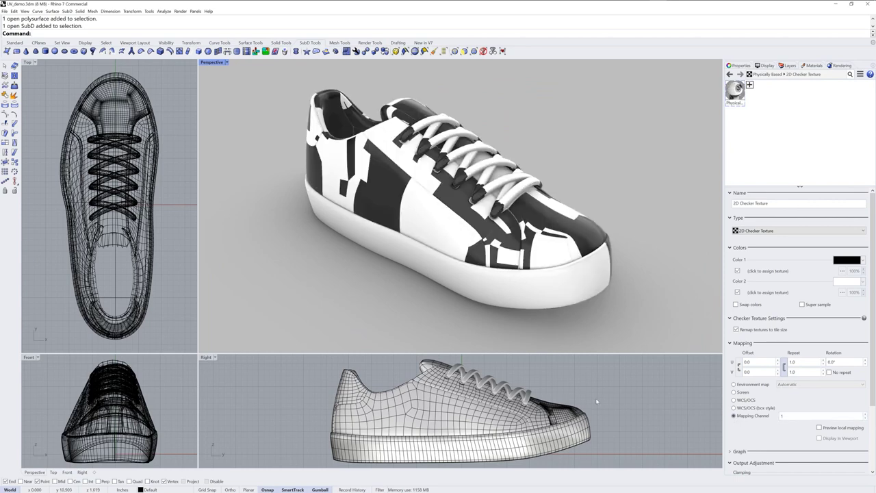
- In the shoe sole's texture mapping properties, lock the UVW repeat values together and set them to 25
right_drag(536, 312, 515, 298)
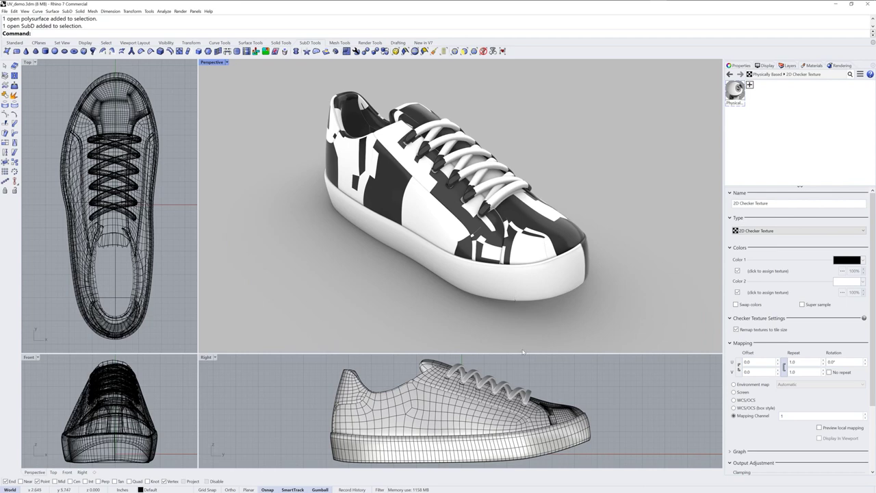
click(547, 285)
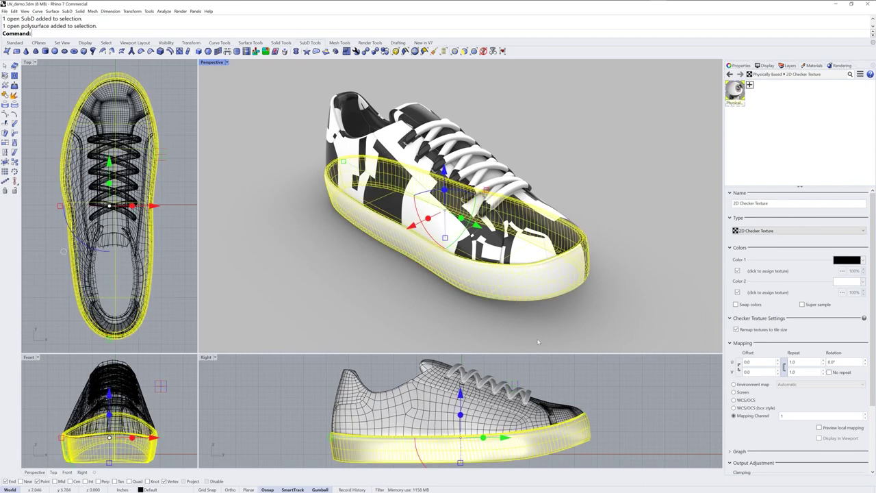
scroll(538, 337, up, 5)
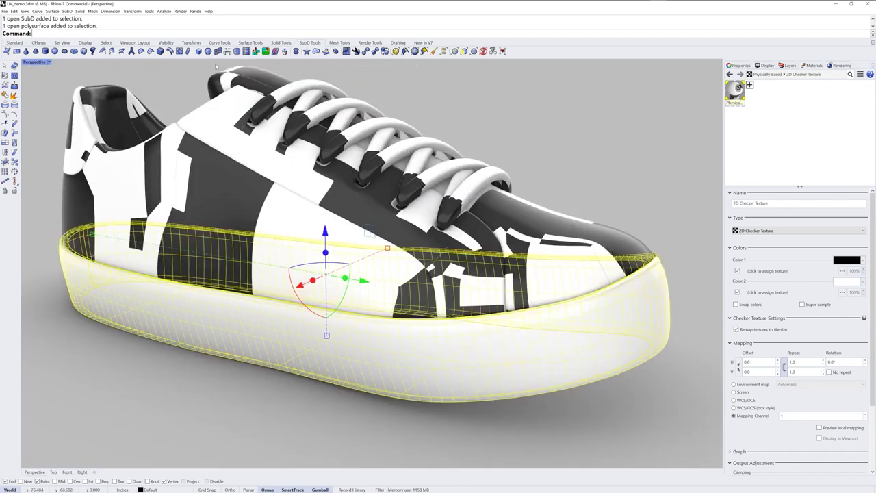
click(739, 65)
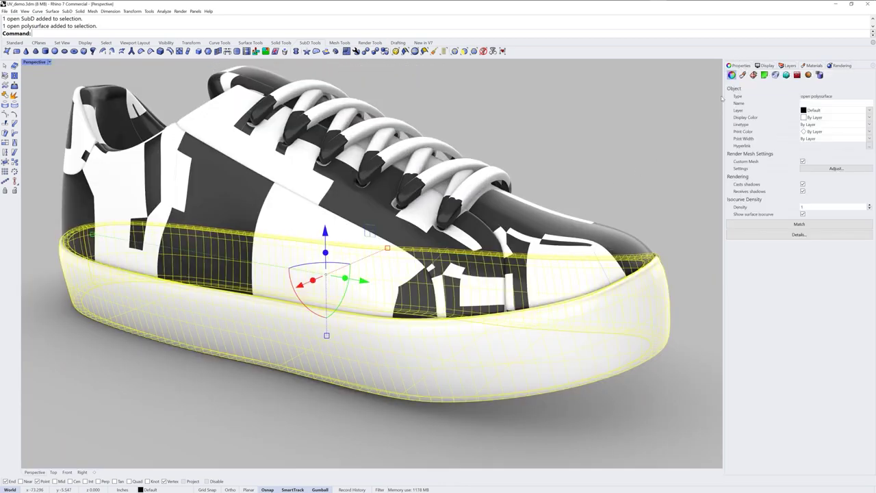
click(754, 75)
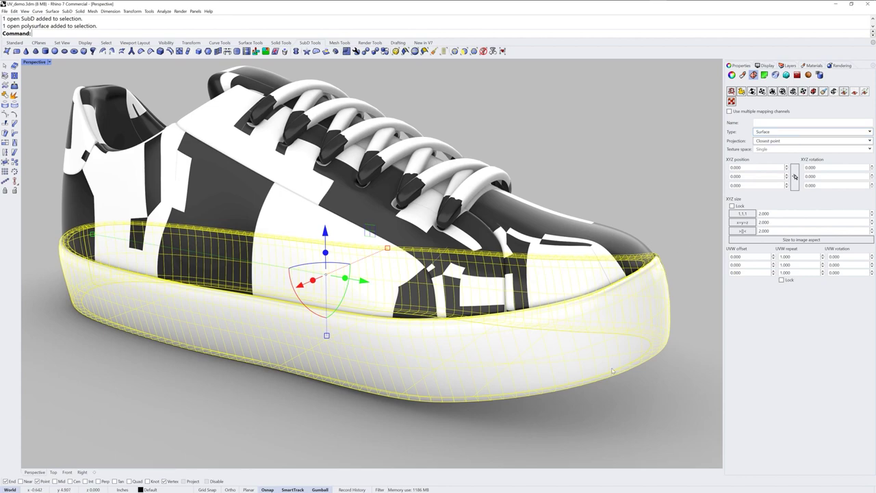
right_drag(614, 372, 577, 313)
scroll(577, 313, up, 2)
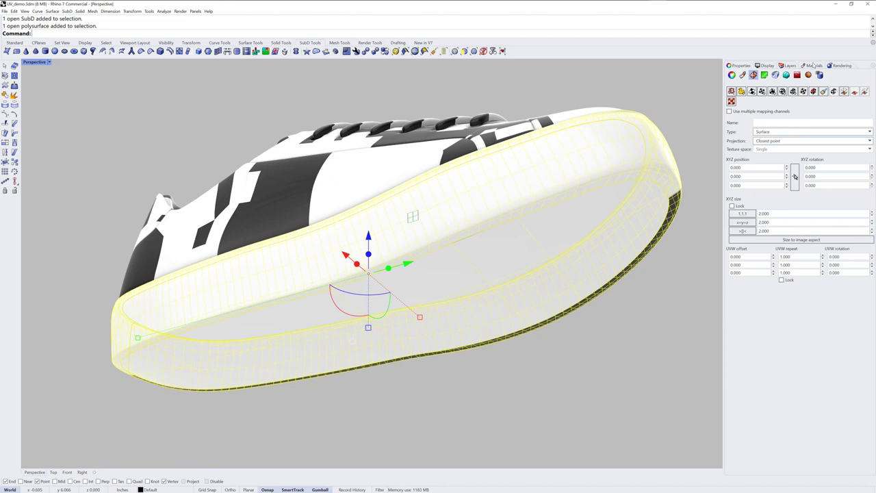
click(783, 281)
double_click(786, 257)
text(25)
key(Return)
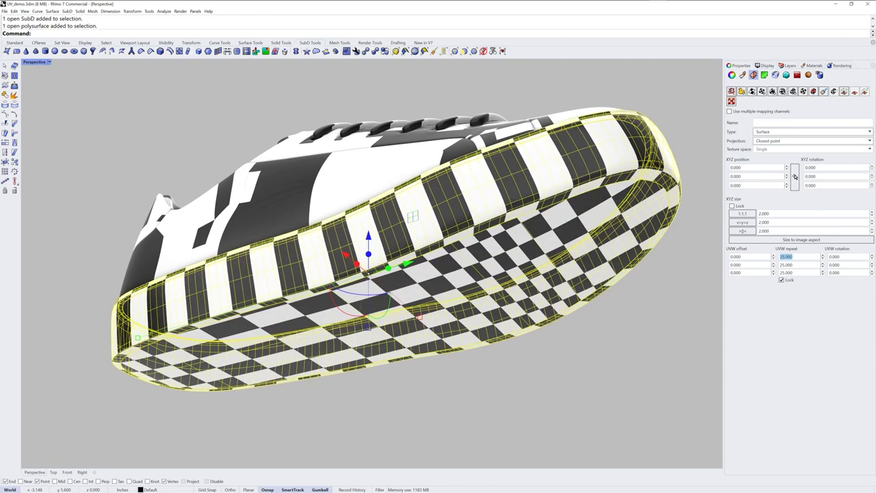
right_drag(535, 323, 508, 334)
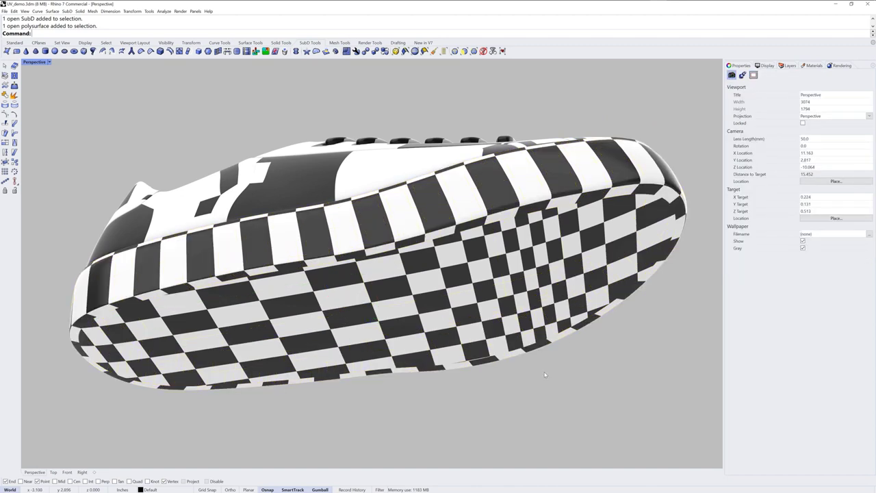
- Explode the shoe's sole polysurface into its separate surfaces
click(494, 375)
click(528, 360)
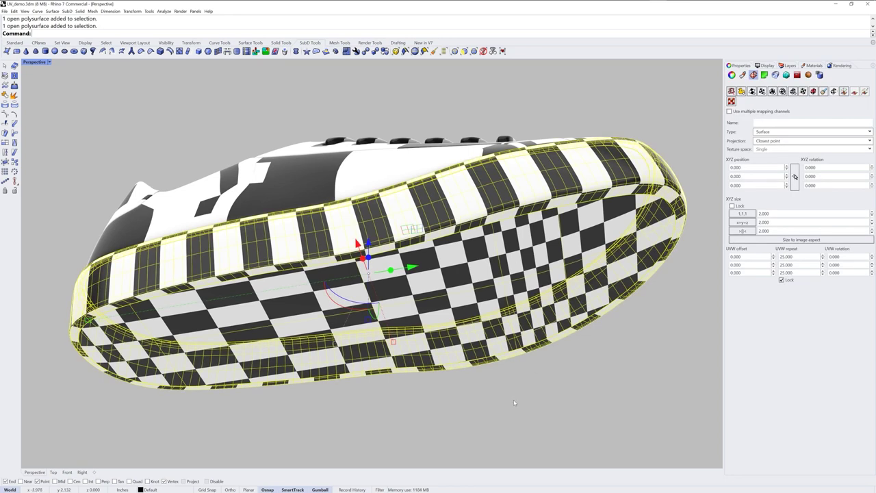
click(15, 95)
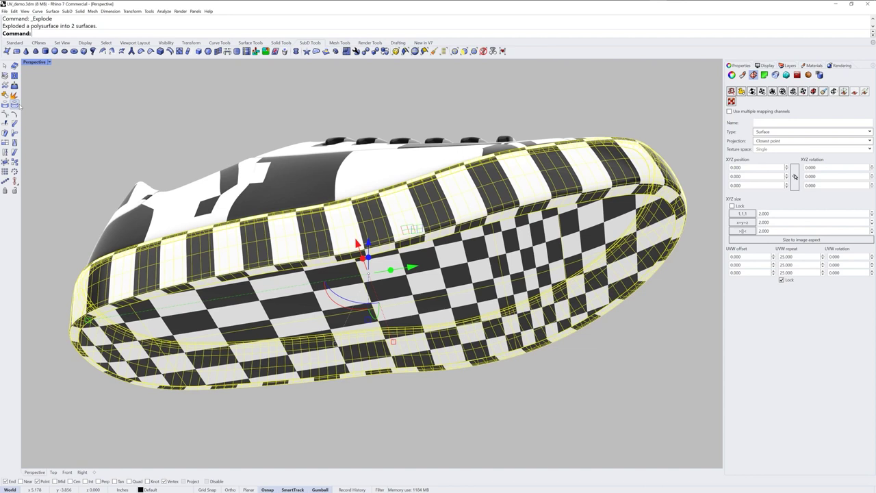
- Rebuild the exploded sole surfaces with 200 U and 30 V points at degree 3, and join them into one polysurface again
text(Rebuild)
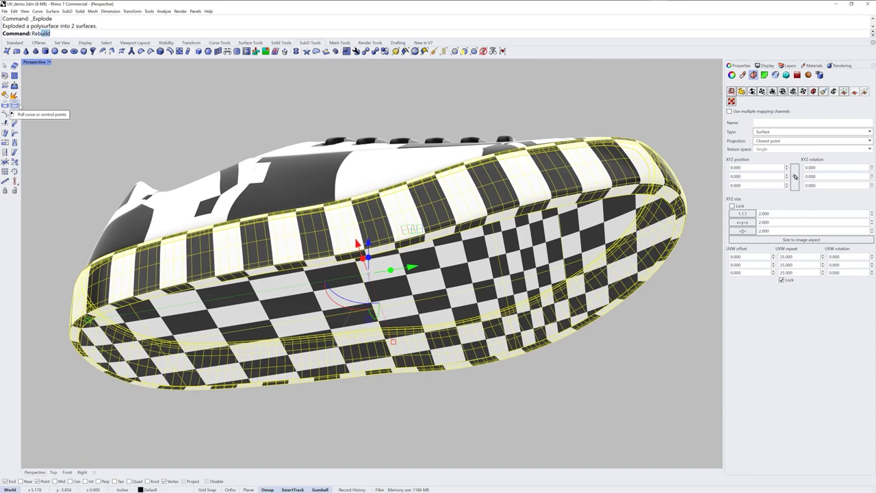
key(Return)
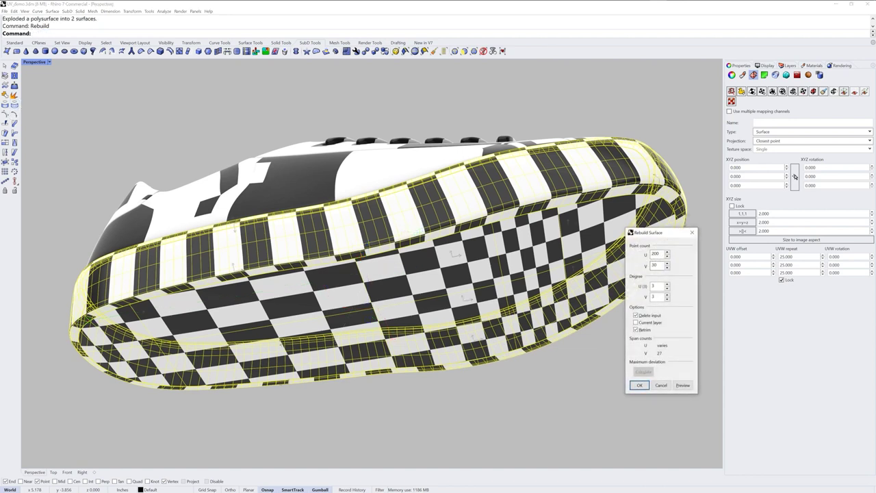
click(639, 385)
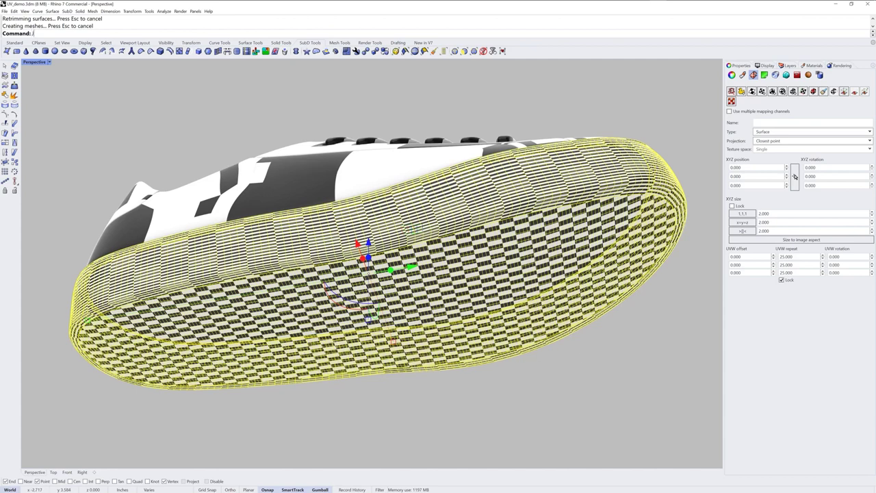
key(Return)
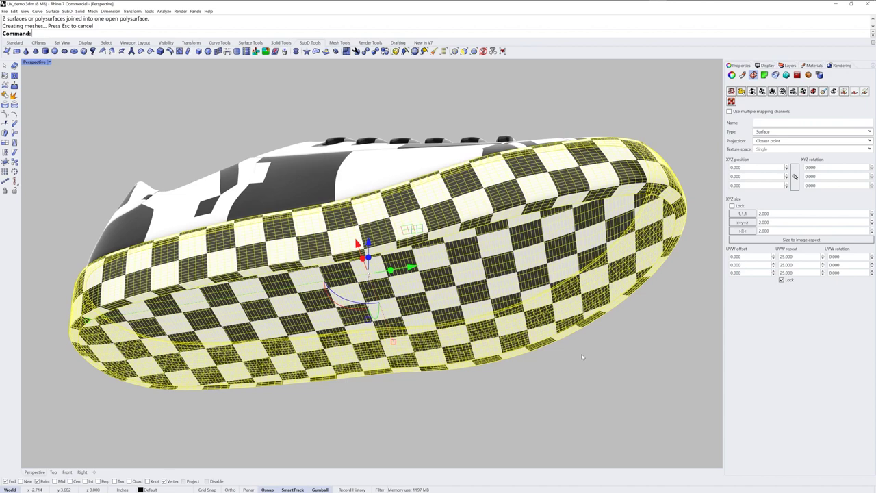
- Try a UVW repeat of 15 on the rebuilt sole and settle on 30
click(794, 256)
text(15)
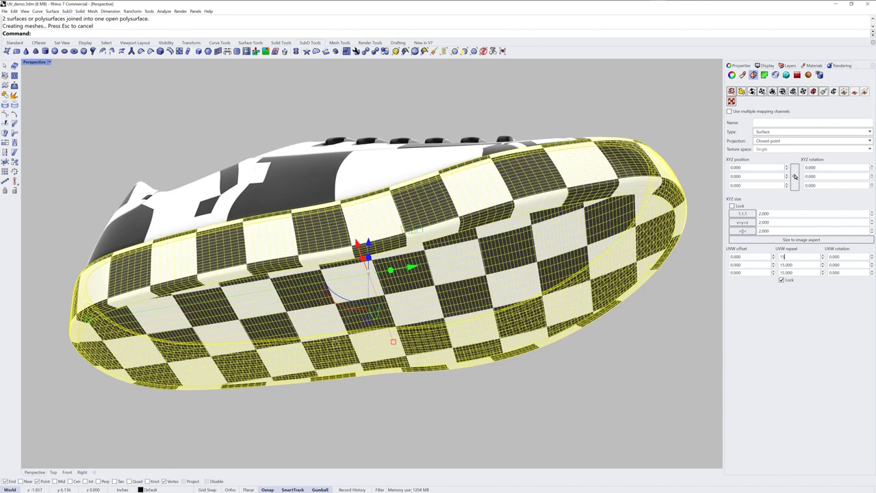
drag(787, 257, 761, 264)
text(30.000)
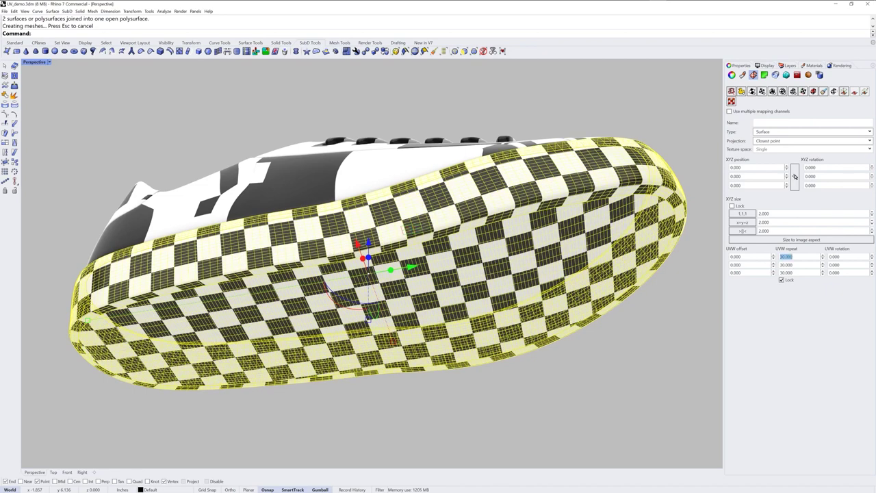
click(623, 404)
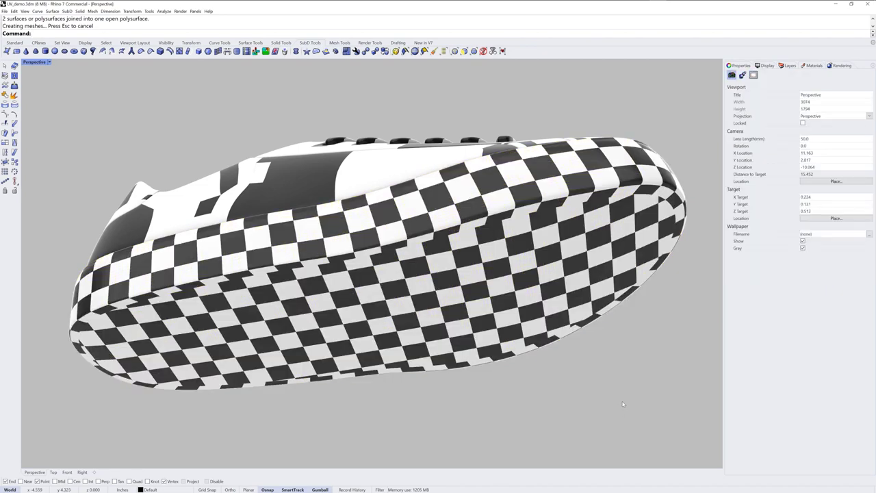
- Compare the sole's own texture mapping properties with the mapping settings of the material's 2D Checker Texture
click(597, 282)
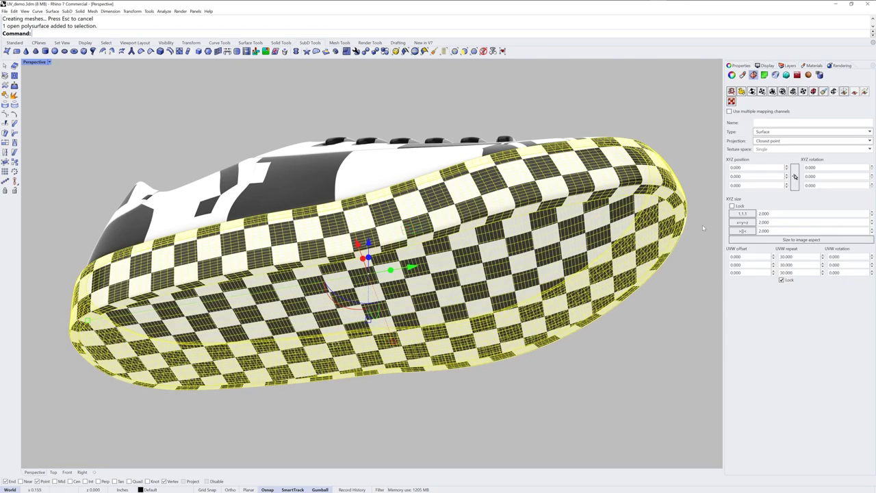
click(595, 382)
click(812, 65)
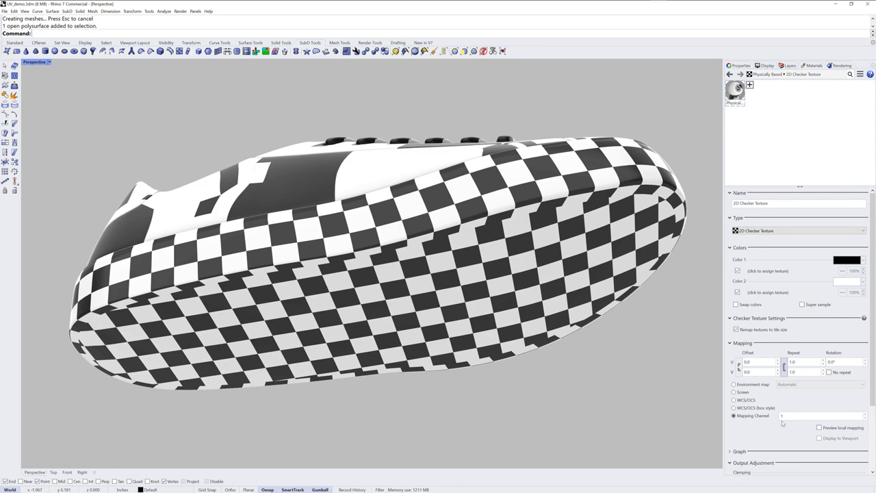
click(616, 280)
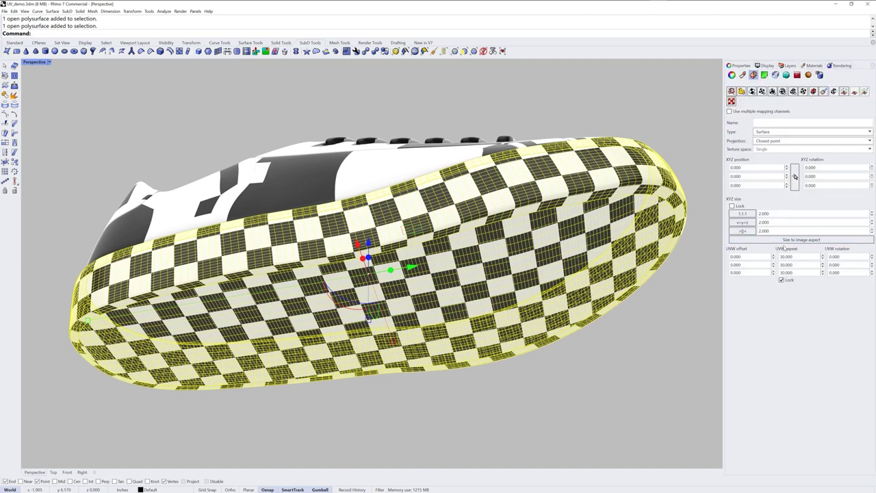
click(632, 354)
- Select the side panels on both sides of the shoe's upper and review the available texture mapping types
right_drag(632, 353, 487, 340)
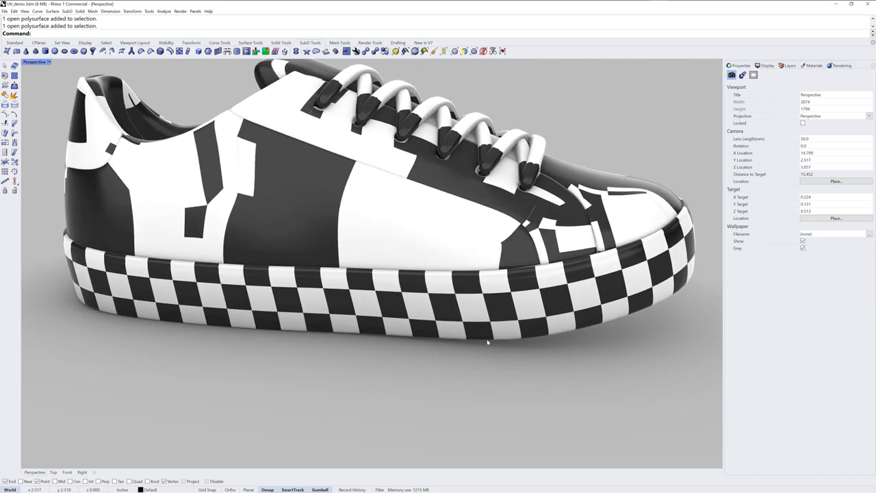
scroll(480, 331, down, 4)
click(405, 248)
right_drag(405, 248, 404, 288)
shift+click(369, 156)
scroll(415, 240, up, 1)
right_drag(404, 288, 417, 267)
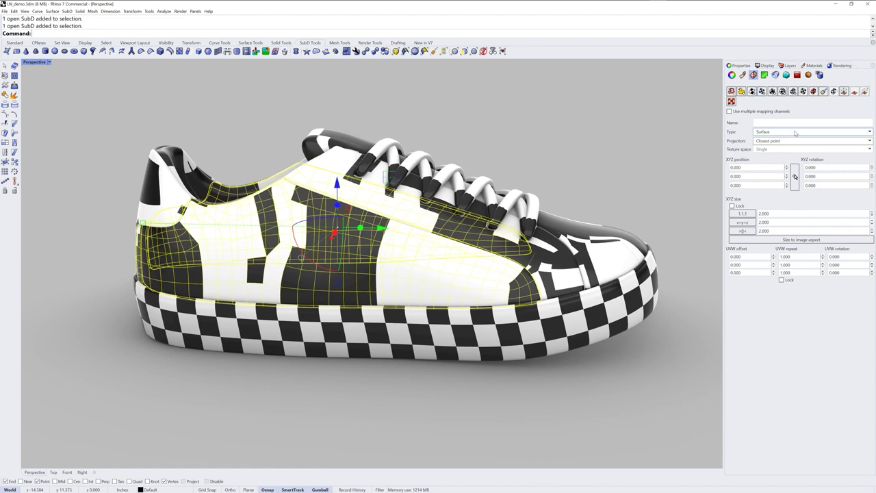
click(796, 132)
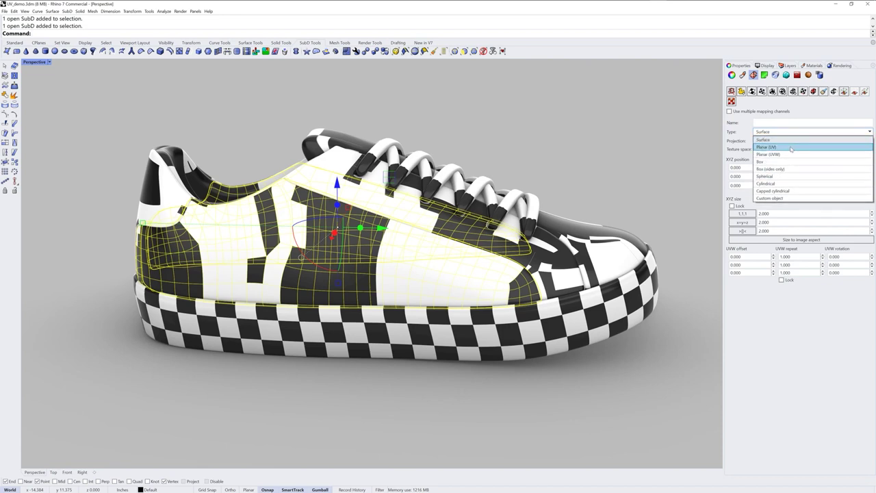
click(764, 94)
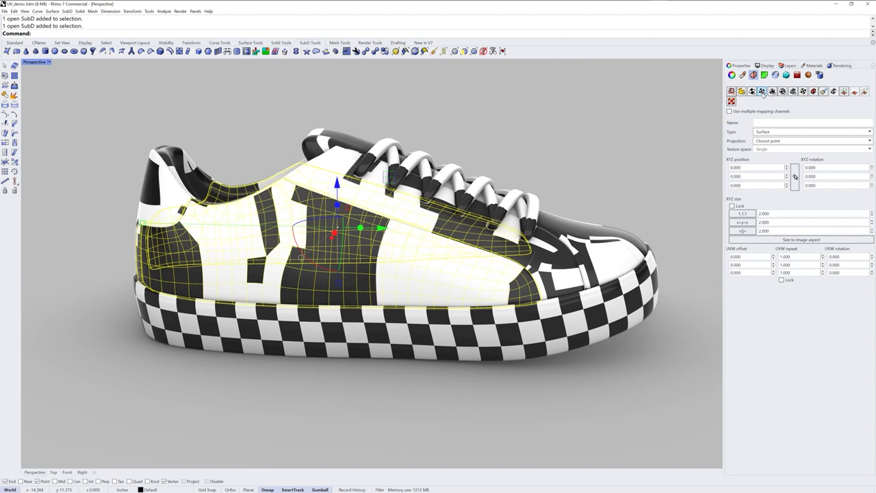
- Apply planar UV mapping to the side panels from the Right view, using their bounding box and the CPlane coordinate system
click(762, 92)
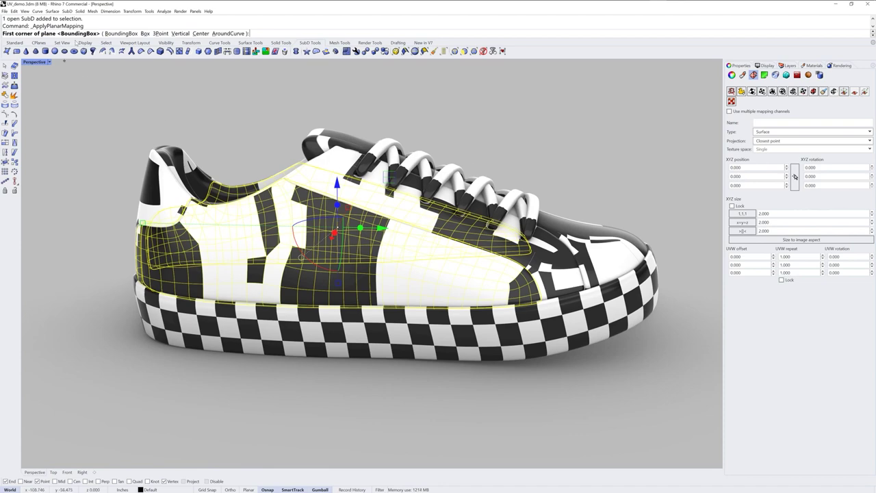
double_click(38, 63)
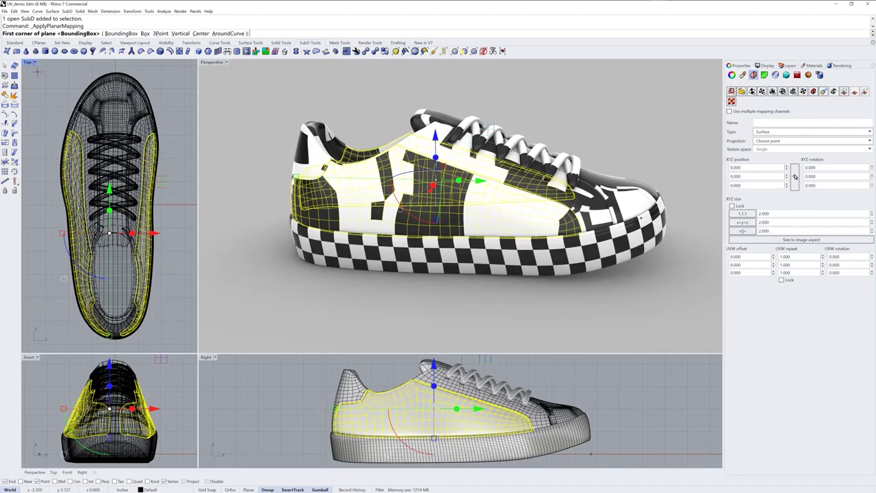
double_click(206, 358)
scroll(375, 282, down, 4)
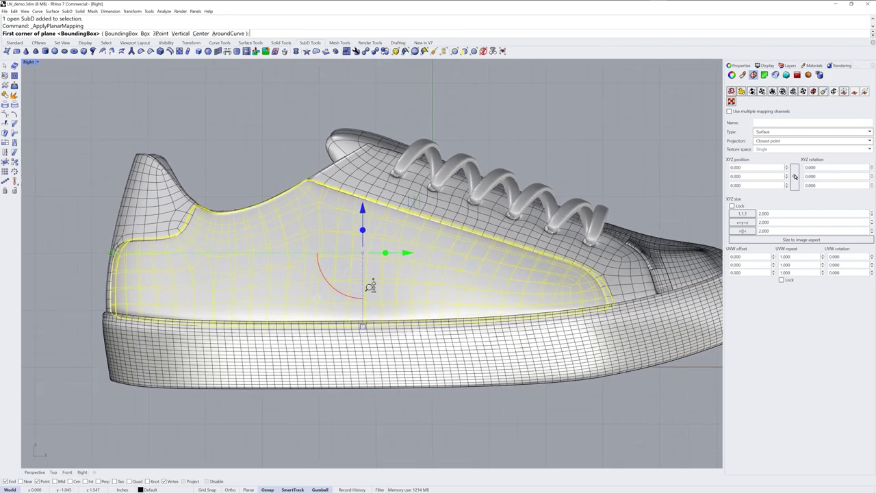
scroll(370, 286, down, 3)
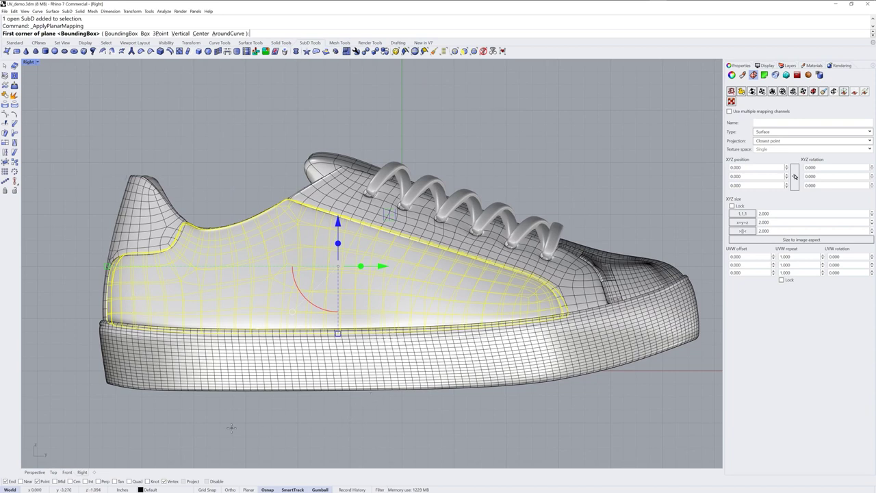
click(121, 33)
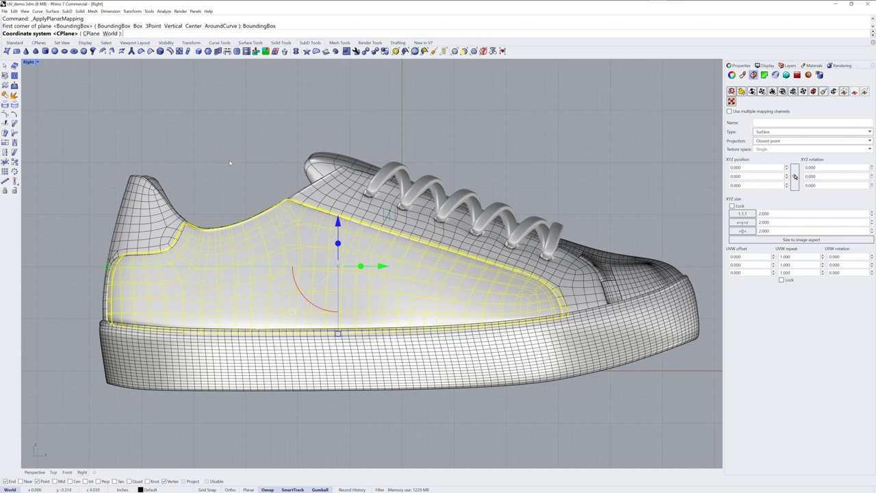
key(Return)
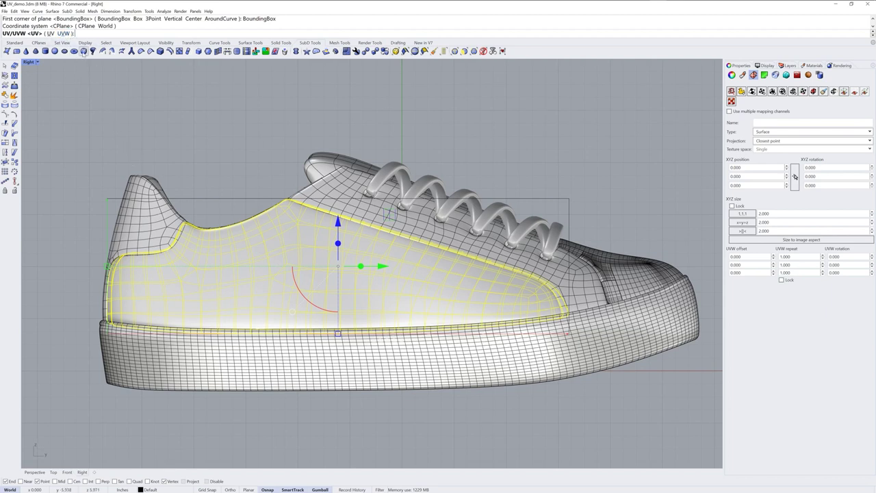
key(Return)
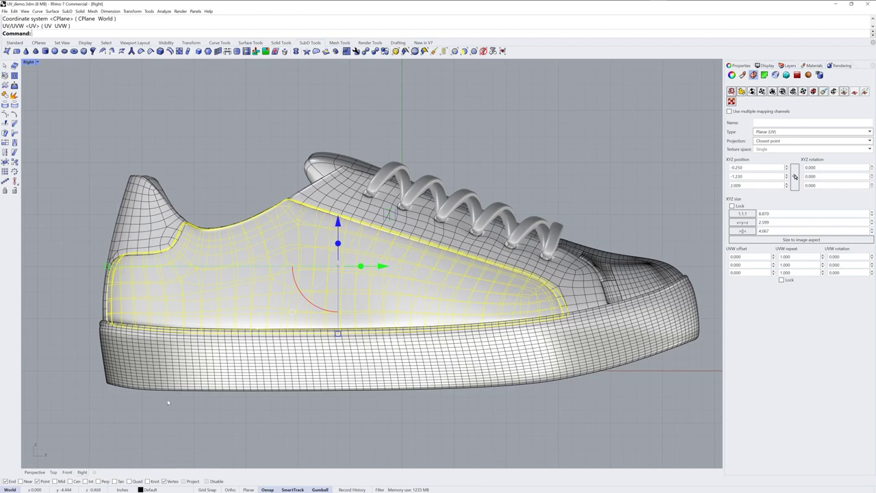
- Return to the Perspective view and show the side panels' mapping widgets for channel 1
click(35, 472)
right_drag(293, 361, 337, 376)
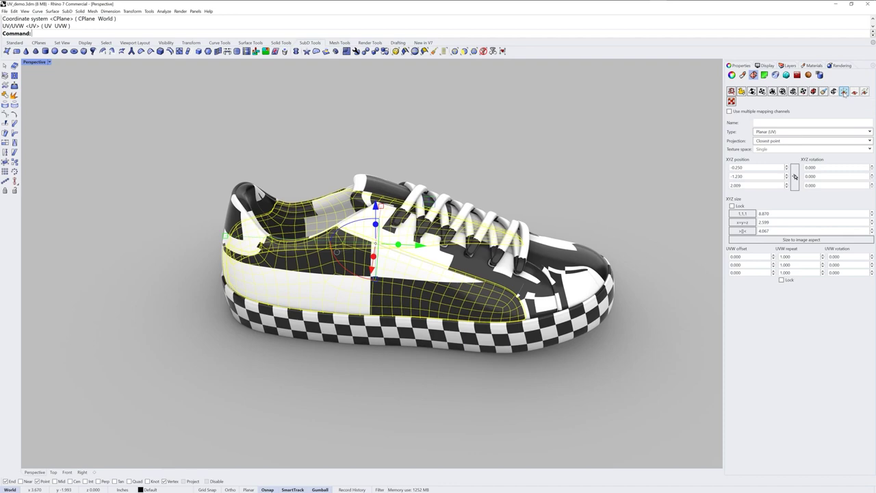
click(844, 93)
right_drag(453, 318, 422, 252)
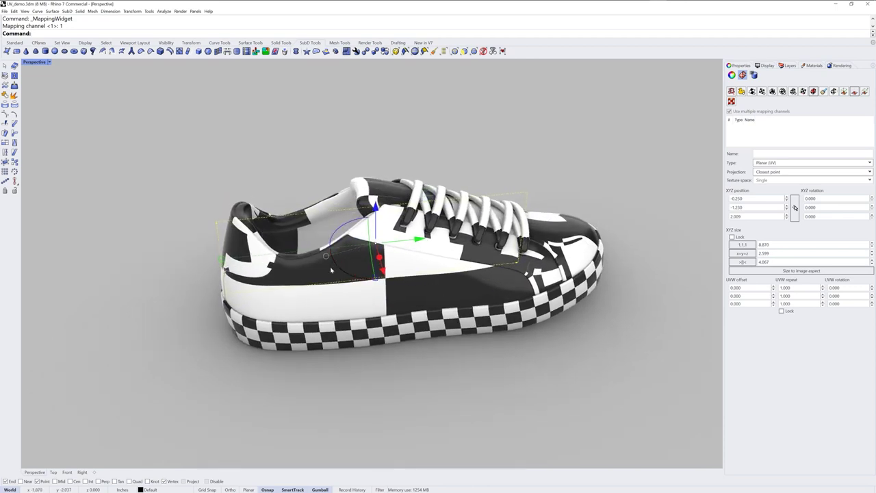
- Shrink the planar mapping widgets along the shoe's length and move them behind the heel to a Y position of about -8.726
drag(223, 261, 364, 255)
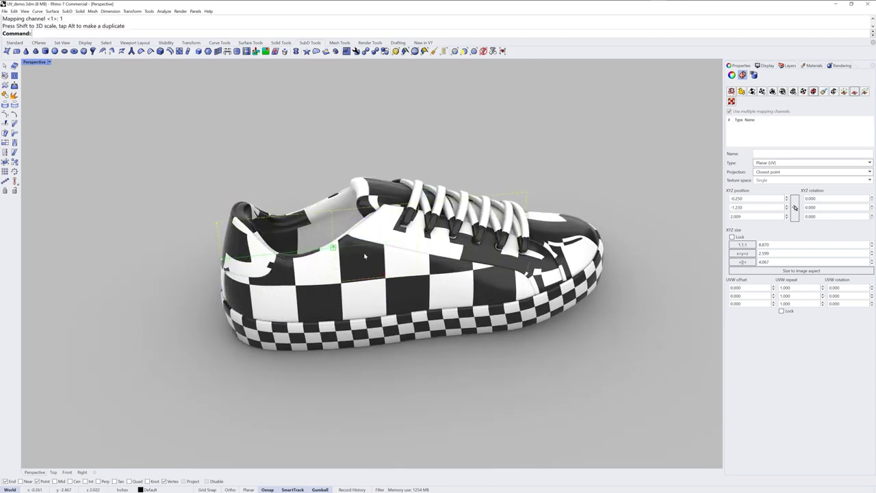
drag(418, 239, 149, 294)
drag(66, 274, 77, 276)
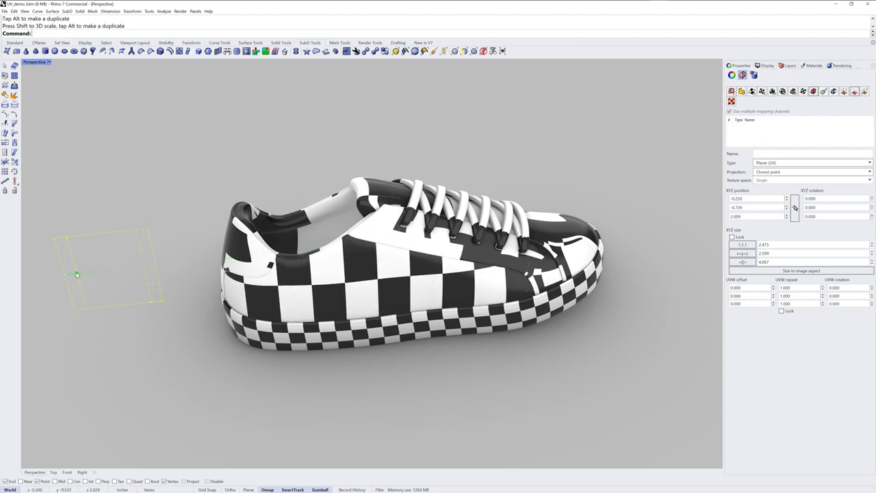
- Scale the mapping widgets in length and height to about 1.326 by 1.377 so the checks look nearly square
right_drag(119, 318, 118, 314)
drag(117, 312, 114, 292)
drag(81, 268, 88, 269)
right_drag(88, 269, 235, 302)
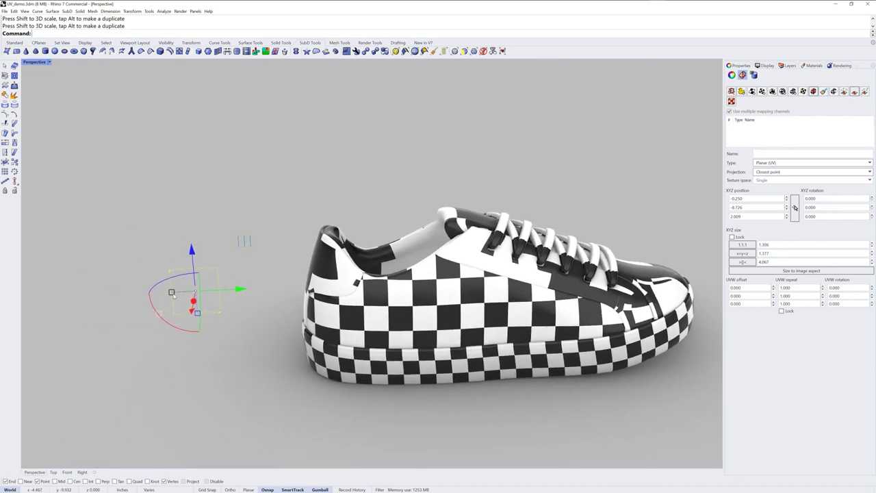
drag(172, 292, 170, 292)
right_drag(205, 347, 263, 334)
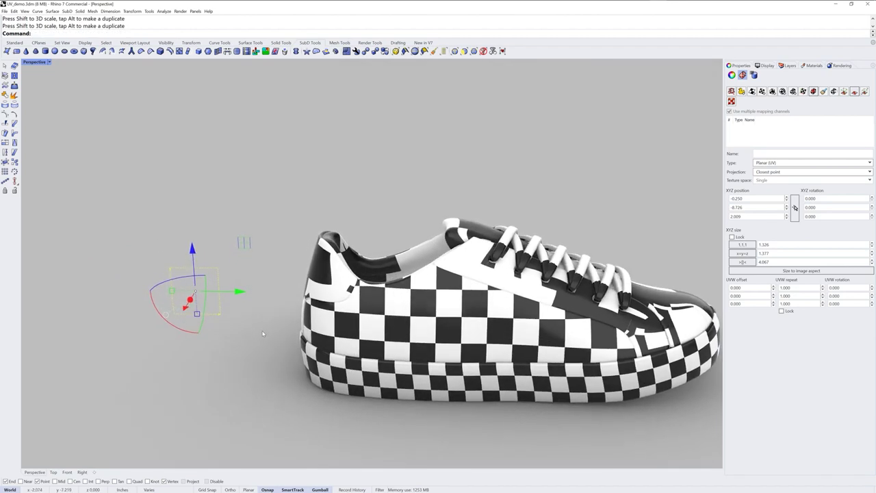
- Reselect both mapping widgets together and move them to about Y -8.044 and Z 1.237
click(267, 264)
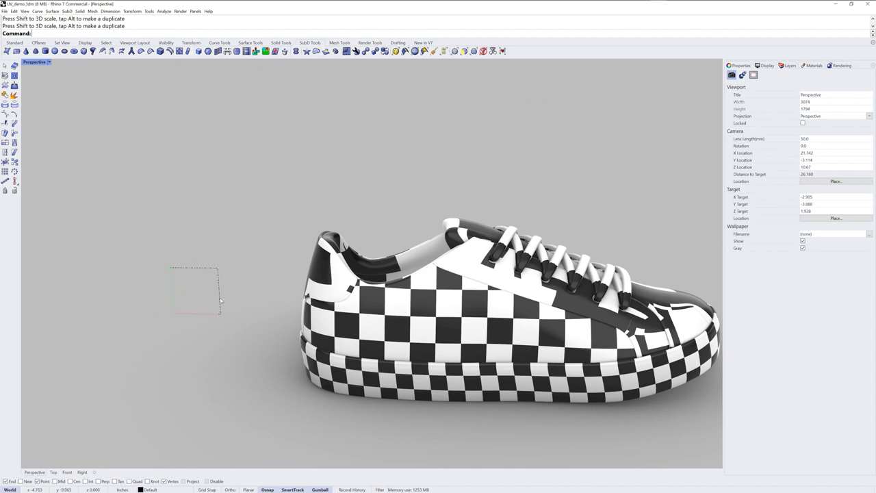
drag(221, 300, 221, 299)
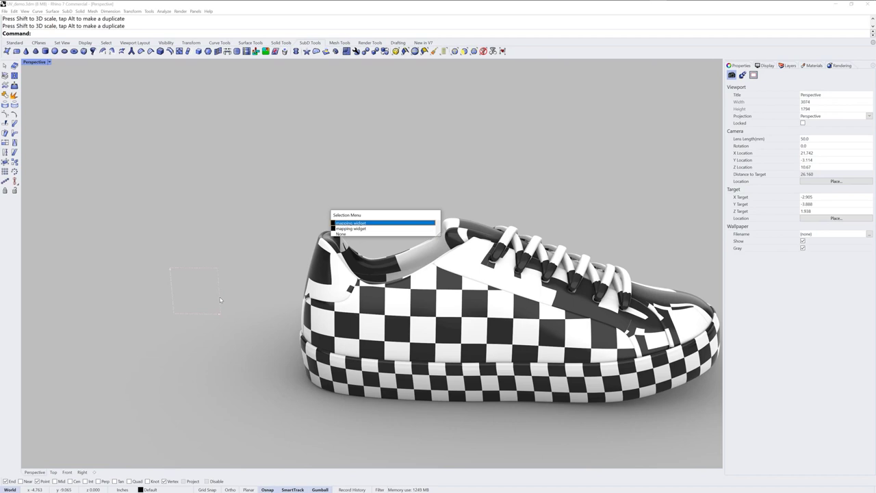
click(253, 339)
drag(254, 338, 201, 297)
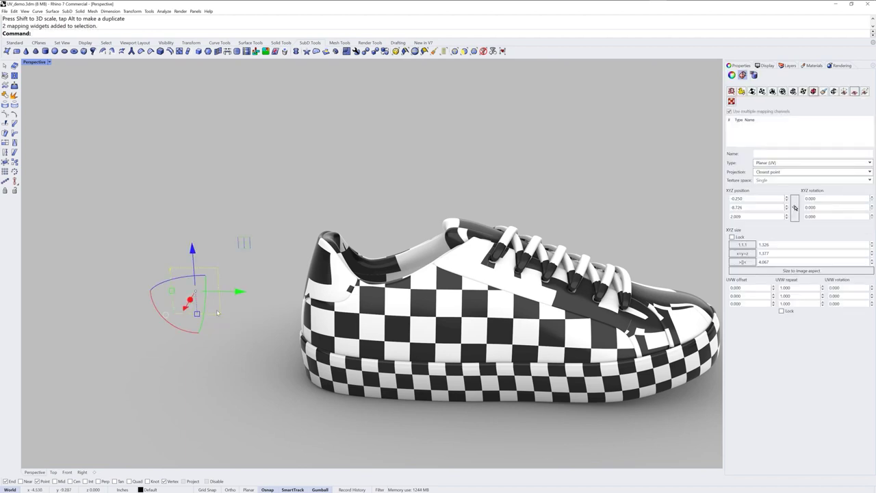
drag(246, 243, 270, 268)
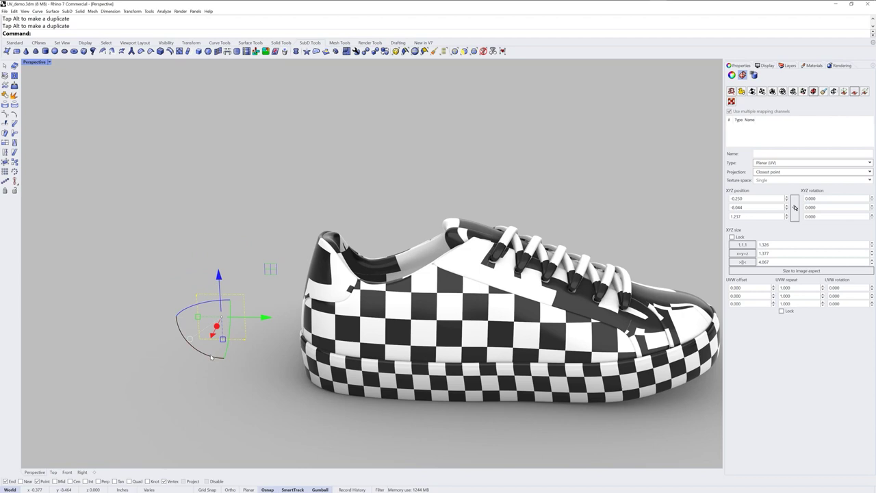
- Rotate the mapping widgets so the side panels' checks run diagonally, and scale them evenly to about 0.455 by 0.472
drag(211, 357, 237, 347)
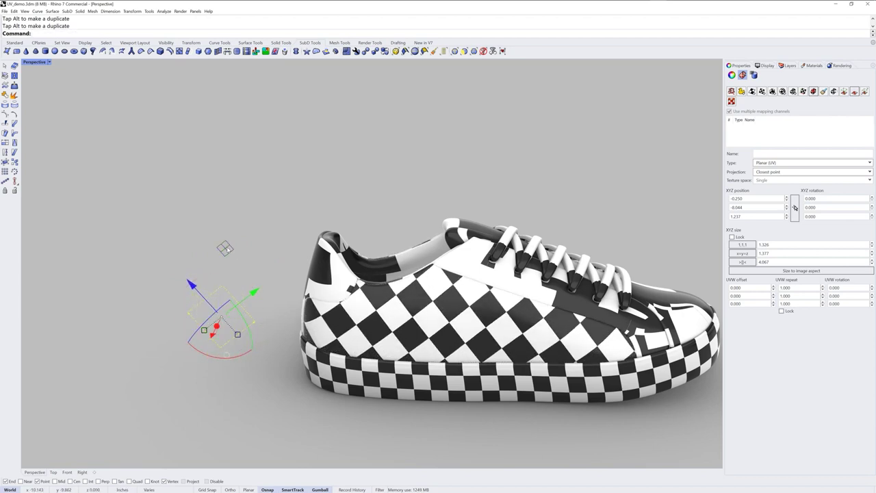
shift+drag(227, 249, 202, 304)
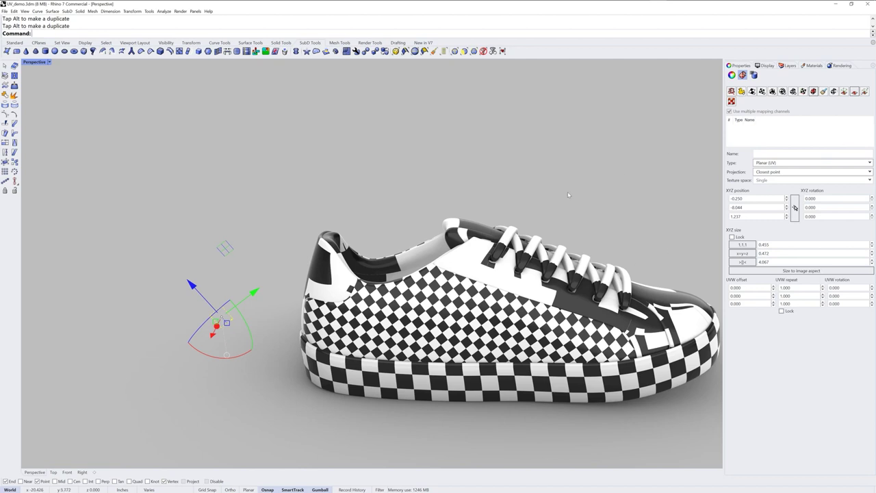
- Turn off the side panels' planar mapping widgets and clear the selection
click(854, 92)
drag(81, 28, 34, 28)
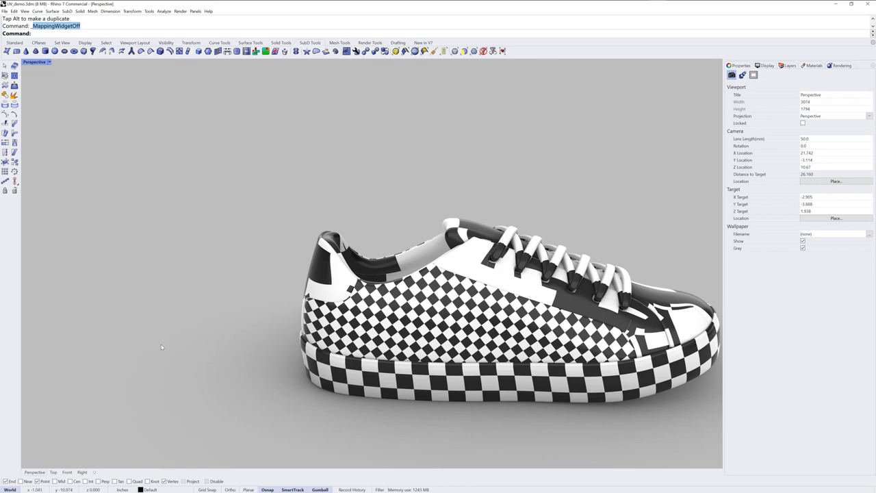
click(301, 419)
- Select the shoe's toe cap and change its texture mapping type to Spherical
shift+right_drag(496, 405, 406, 380)
right_drag(407, 380, 133, 224)
click(469, 307)
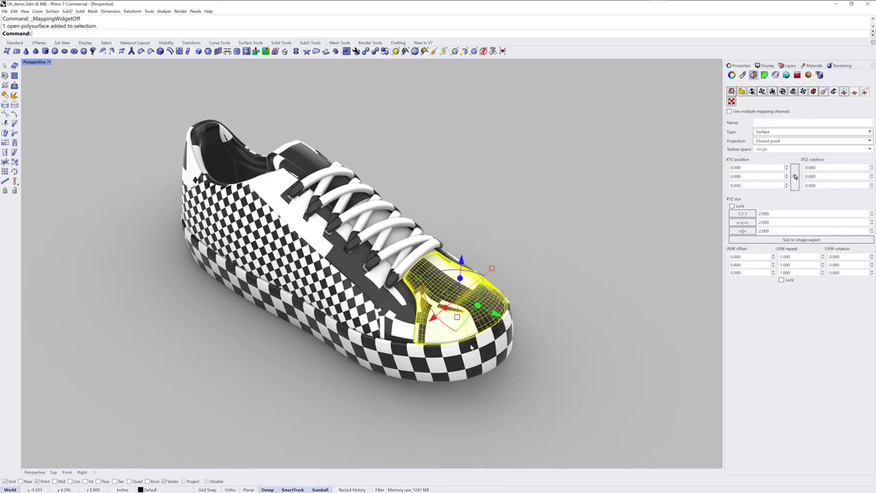
right_drag(469, 306, 487, 353)
scroll(500, 295, up, 3)
scroll(499, 295, down, 6)
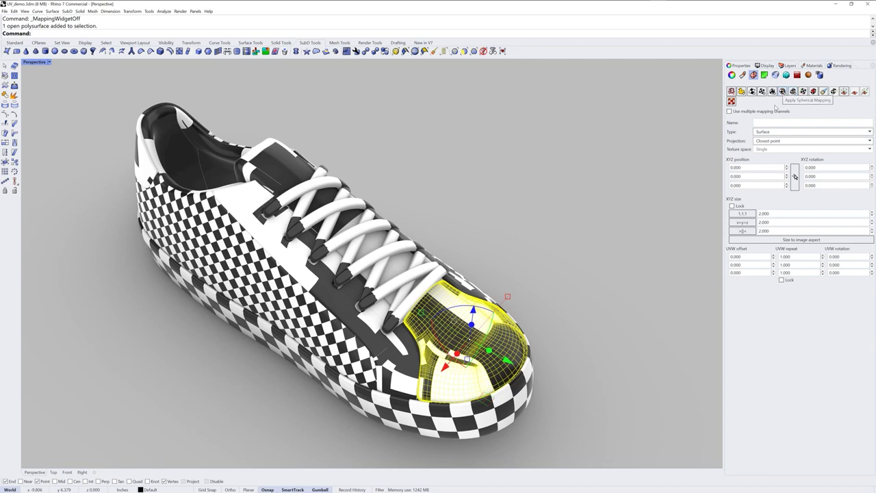
click(799, 134)
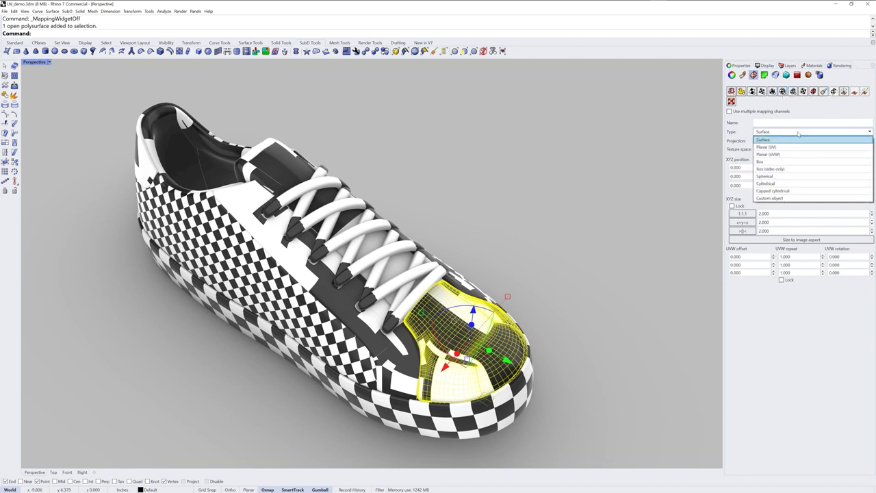
click(789, 179)
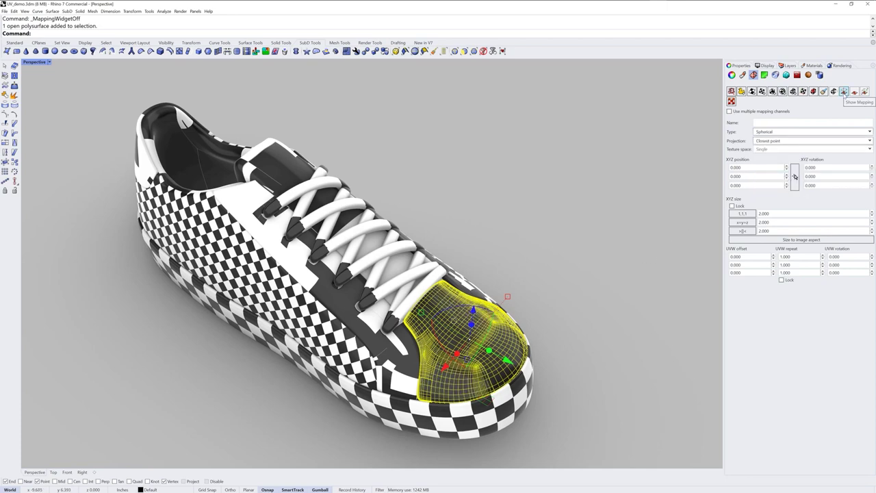
- Show the toe cap's spherical mapping widget and move it forward under the toe to a Y position of about 4.291
click(844, 91)
right_drag(576, 271, 563, 297)
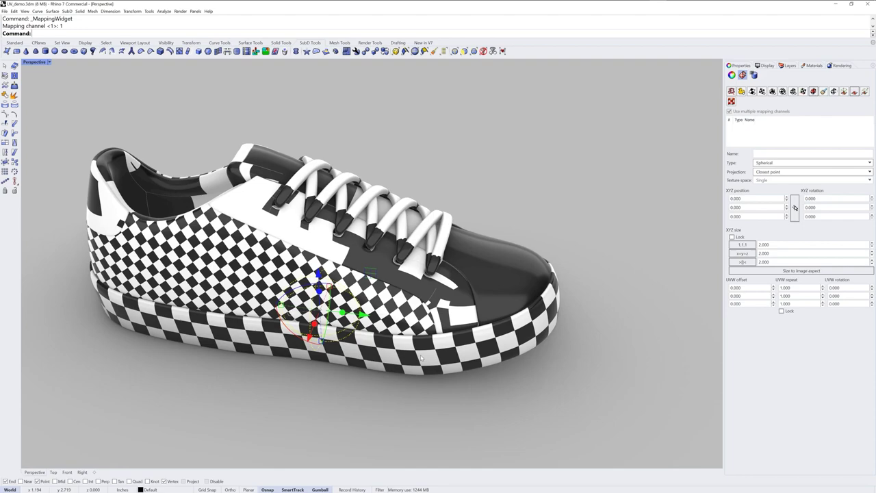
right_drag(422, 357, 371, 343)
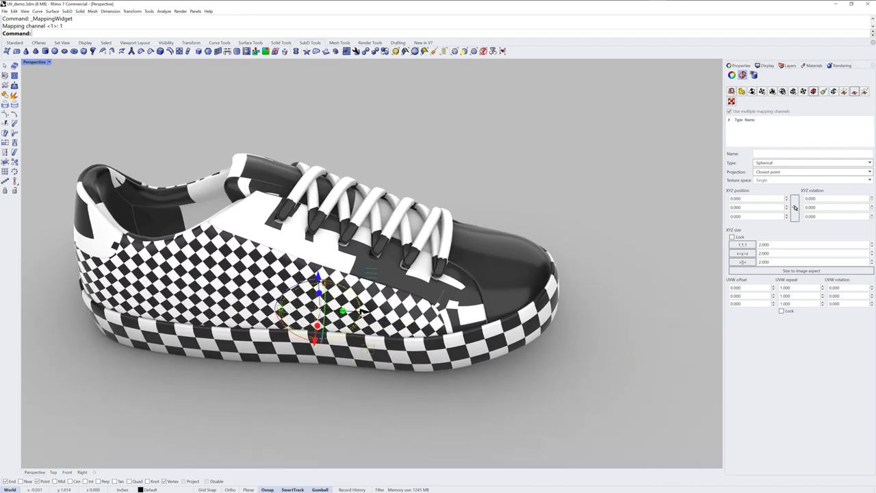
drag(361, 312, 541, 320)
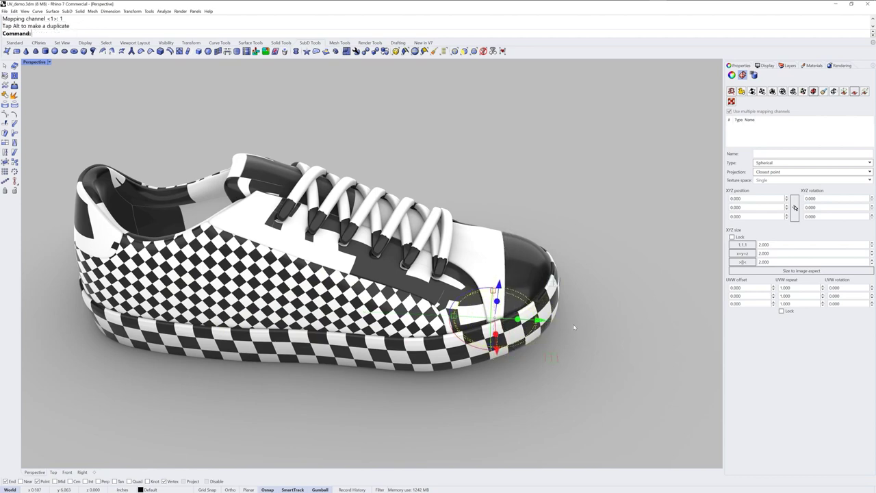
- Lock the toe cap's UVW repeat values together and set them to 35
right_drag(574, 327, 632, 302)
click(553, 276)
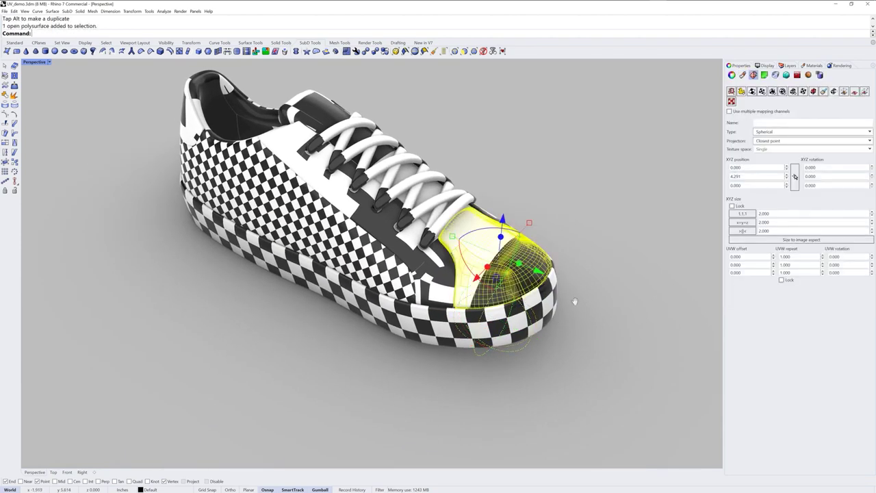
shift+right_drag(575, 302, 511, 302)
click(781, 281)
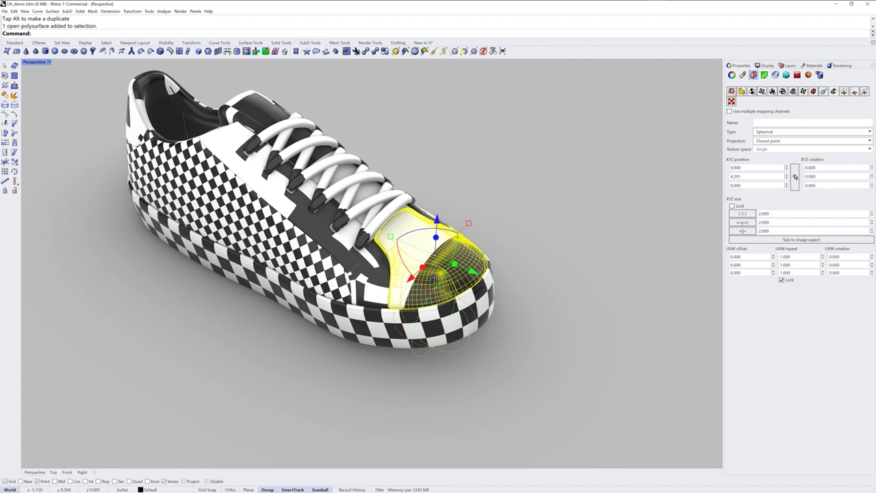
click(795, 258)
text(3)
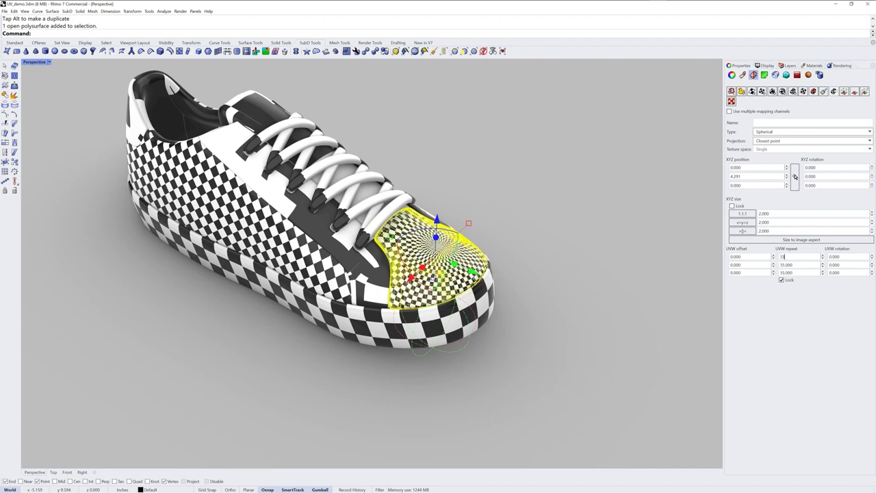
text(5)
key(Return)
click(494, 362)
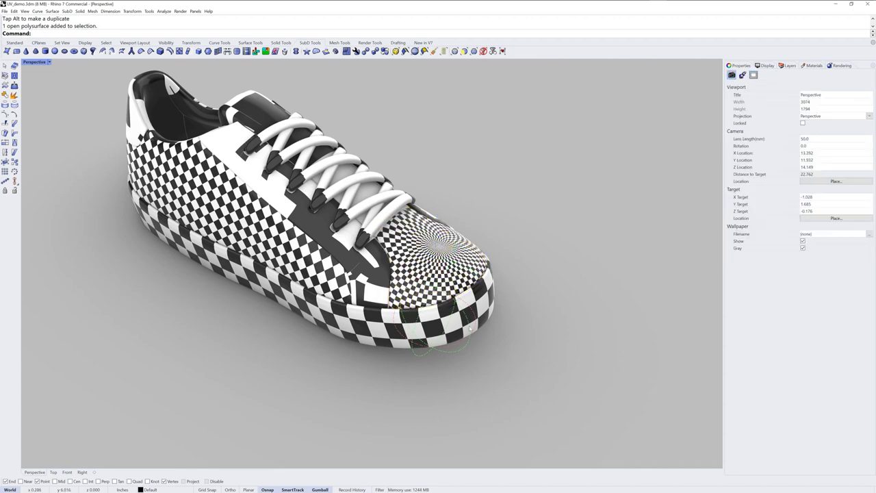
- Select the toe cap's spherical mapping widget and move it back toward the heel to a Y position of about 1.901
click(461, 346)
right_drag(461, 347, 466, 341)
scroll(471, 338, up, 5)
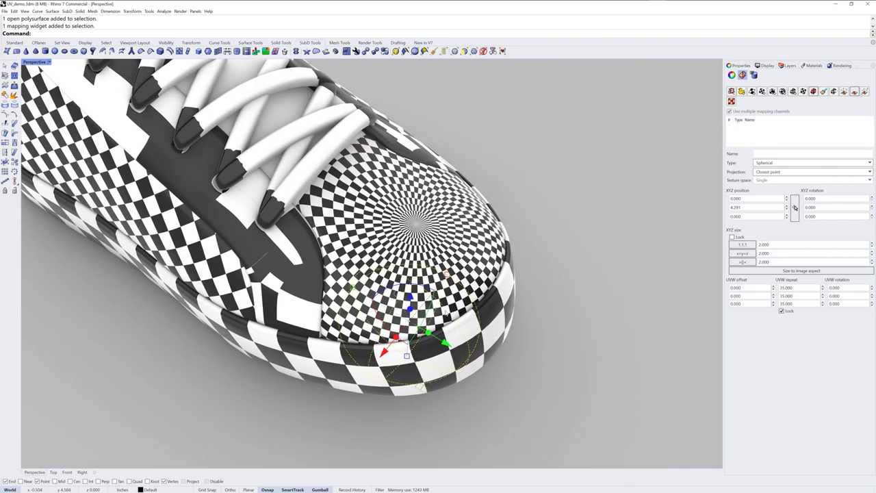
right_drag(452, 345, 469, 341)
drag(449, 334, 281, 296)
right_drag(281, 297, 277, 324)
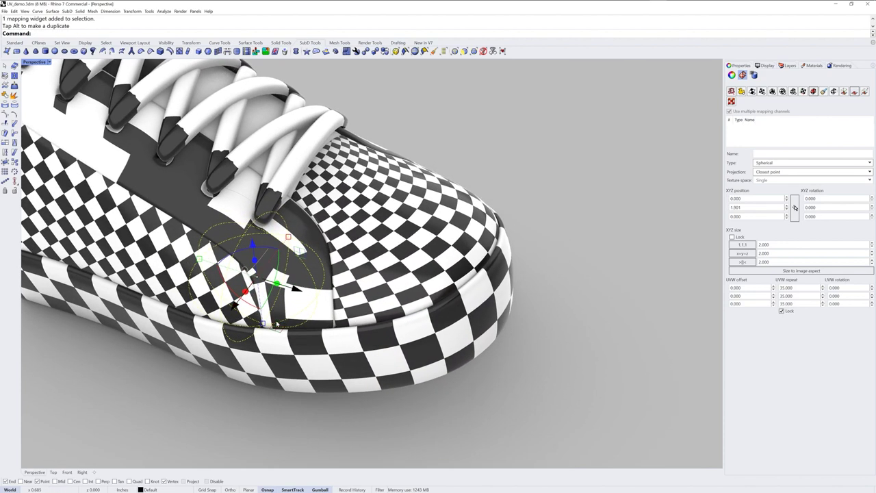
- Tilt the toe cap's spherical mapping widget so its vertical axis leans toward the heel, and hide the widget
drag(227, 289, 251, 295)
scroll(309, 318, down, 4)
right_drag(308, 319, 576, 262)
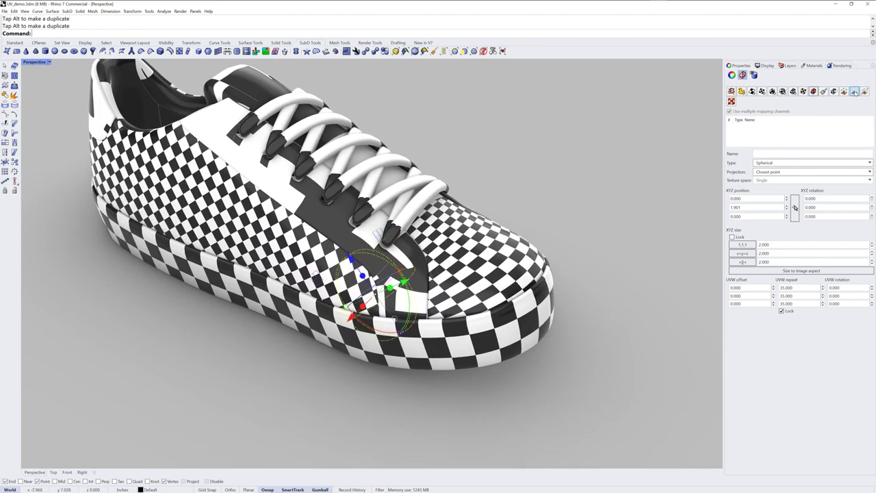
click(864, 92)
- Select the shoe's tongue and match its texture mapping to the toe cap's
right_drag(599, 193, 299, 252)
click(300, 252)
right_drag(524, 267, 535, 296)
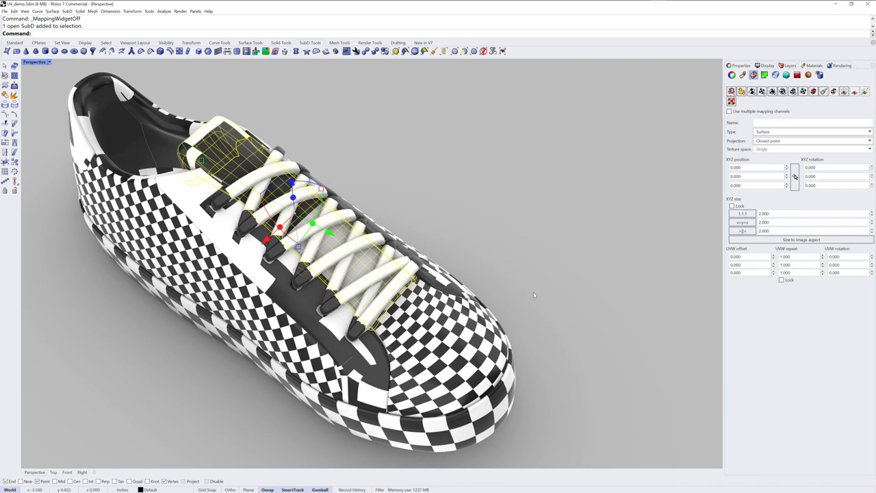
click(824, 91)
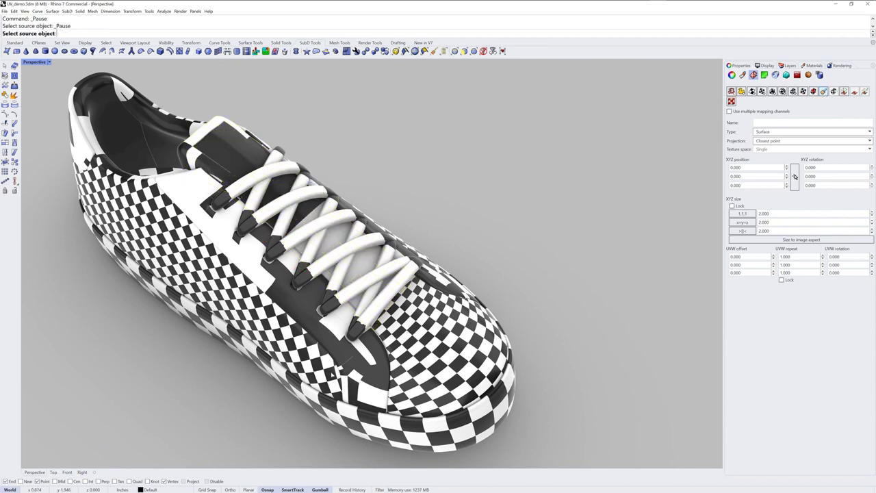
click(445, 355)
mouse_move(557, 318)
right_down()
mouse_move(548, 325)
mouse_move(525, 312)
mouse_move(559, 314)
right_up()
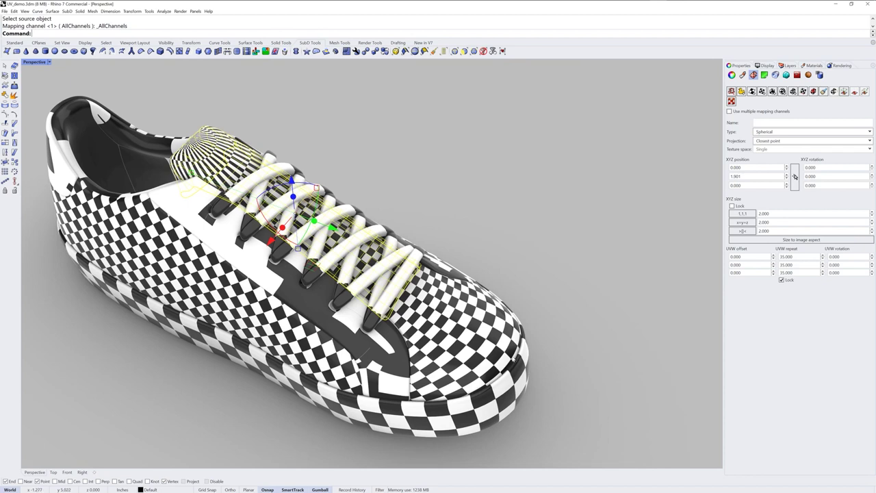
- Show the tongue's mapping widget, move it back to a Y position of about -0.213, and hide it again
click(855, 91)
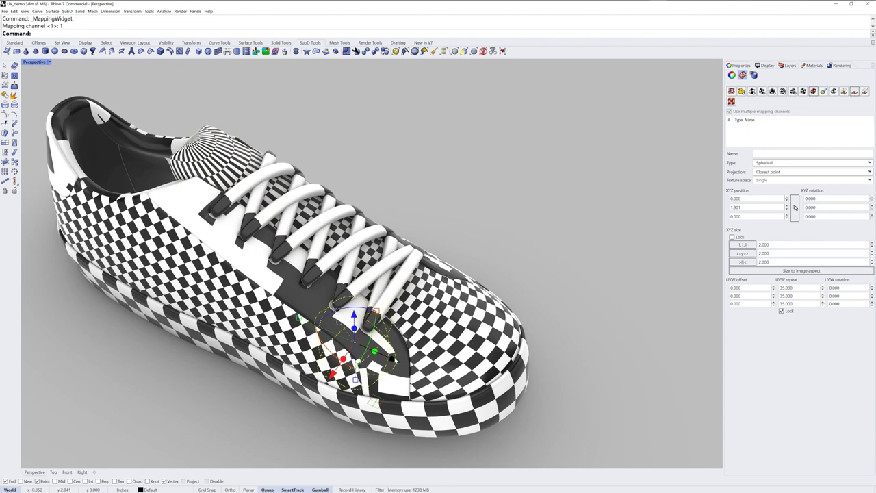
drag(377, 345, 307, 315)
right_drag(504, 289, 630, 250)
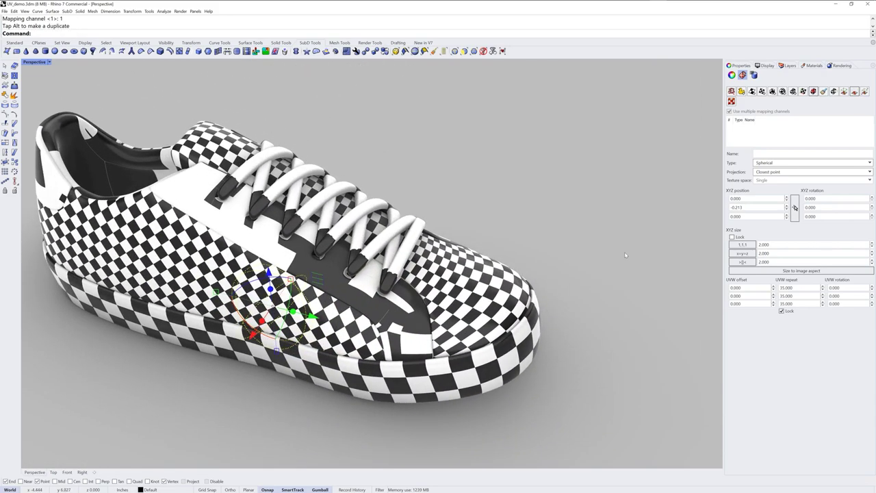
click(855, 92)
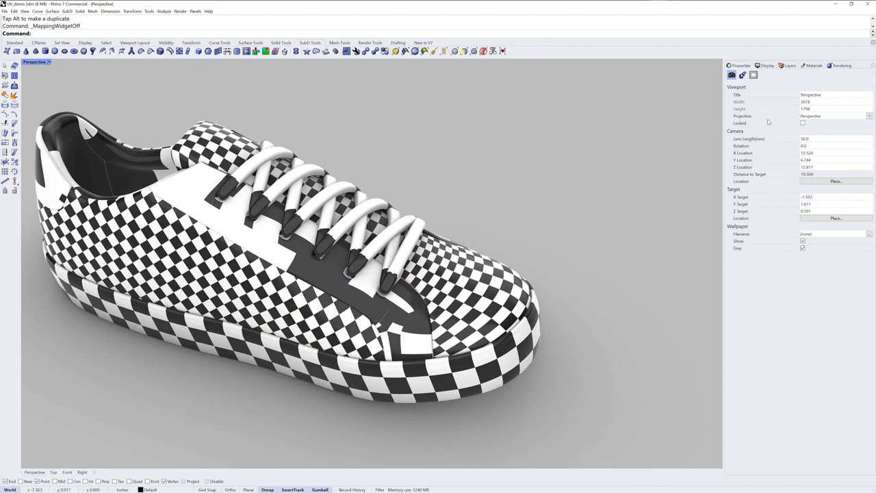
- Select the shoelace mesh and examine closely how its texture lies and how the laces are shaped
right_drag(581, 203, 499, 248)
click(460, 266)
shift+right_drag(485, 279, 445, 311)
scroll(367, 282, up, 3)
shift+right_drag(367, 282, 388, 303)
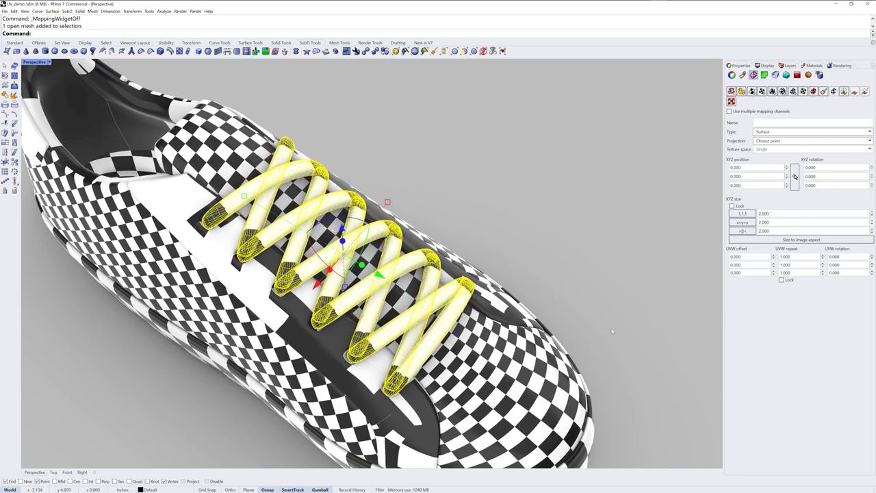
right_drag(460, 345, 483, 251)
scroll(470, 276, up, 1)
click(553, 215)
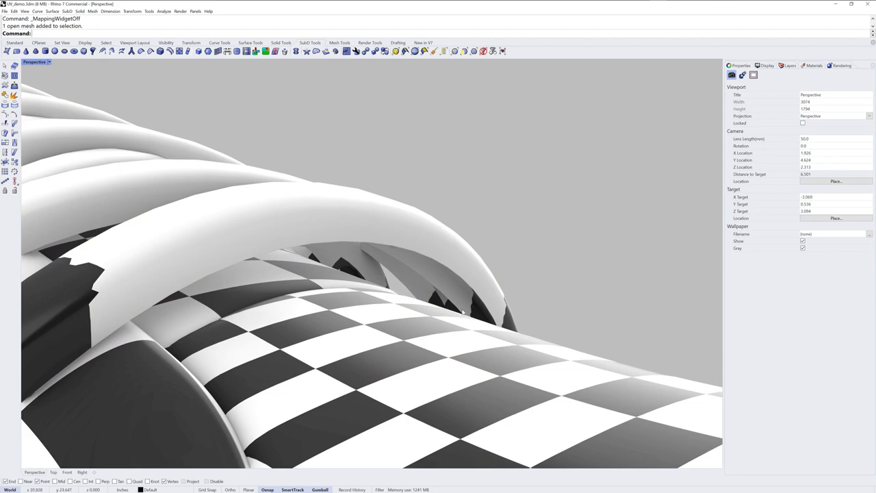
scroll(468, 285, down, 9)
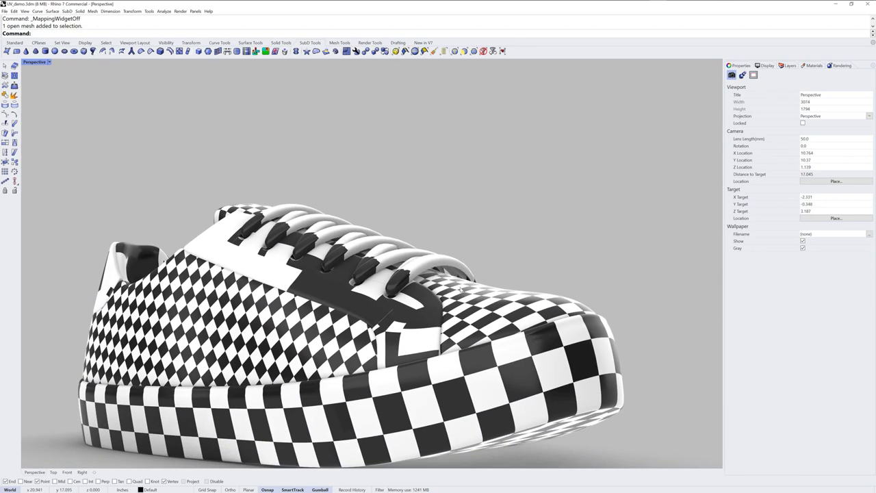
right_drag(467, 285, 423, 271)
- Unwrap the shoelace mesh without selecting any seams
click(415, 299)
right_drag(474, 300, 442, 292)
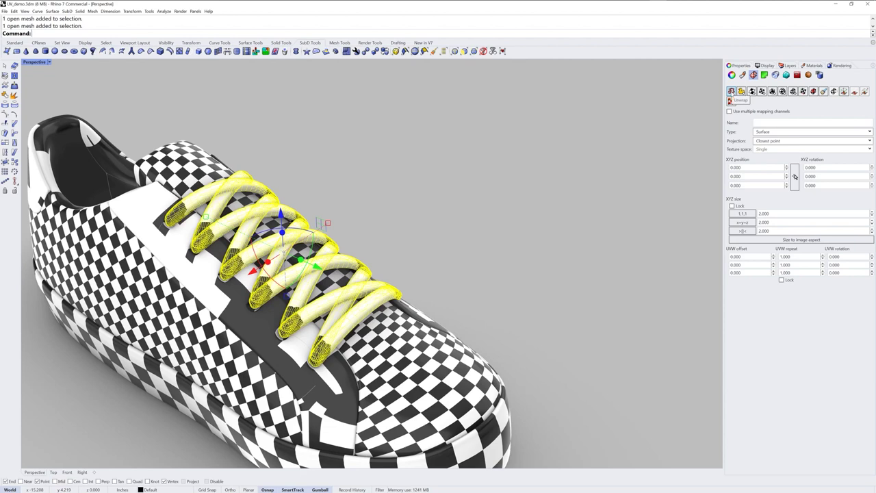
click(731, 91)
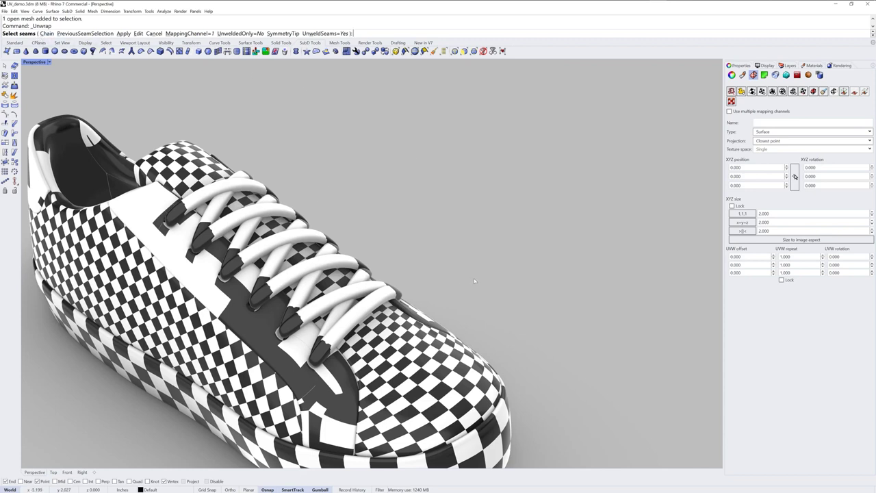
key(Return)
right_drag(473, 282, 411, 281)
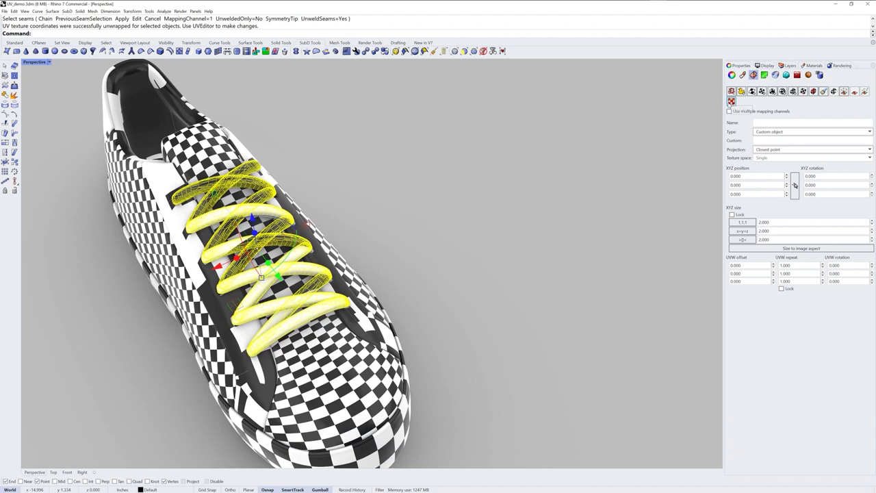
- Open the laces in the UV Editor and place its rectangle on the ground beside the shoe
click(731, 101)
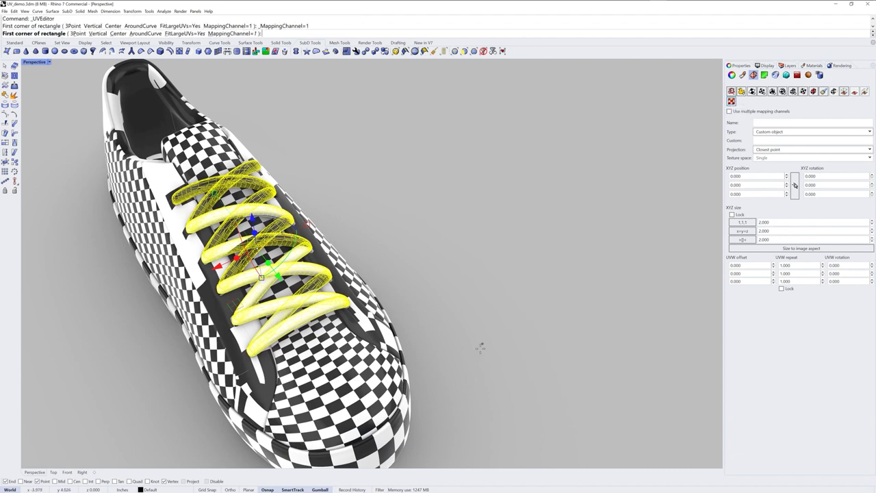
click(484, 361)
click(512, 166)
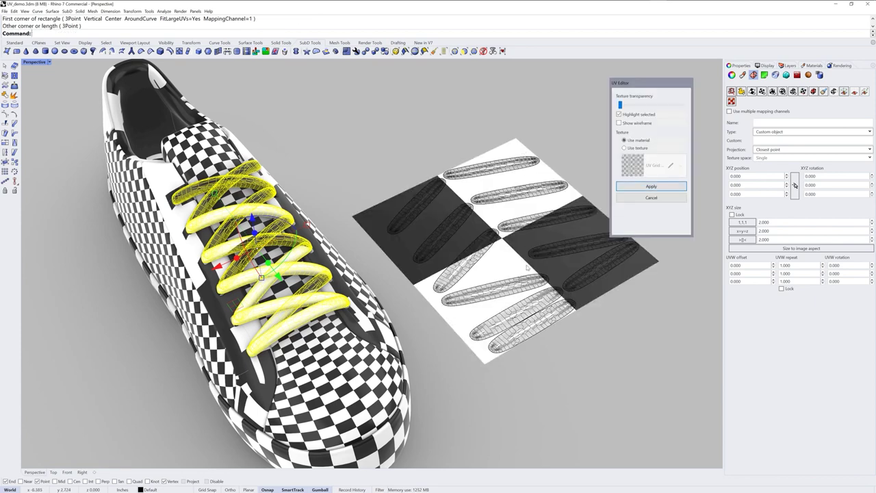
scroll(658, 321, up, 3)
right_drag(478, 298, 459, 301)
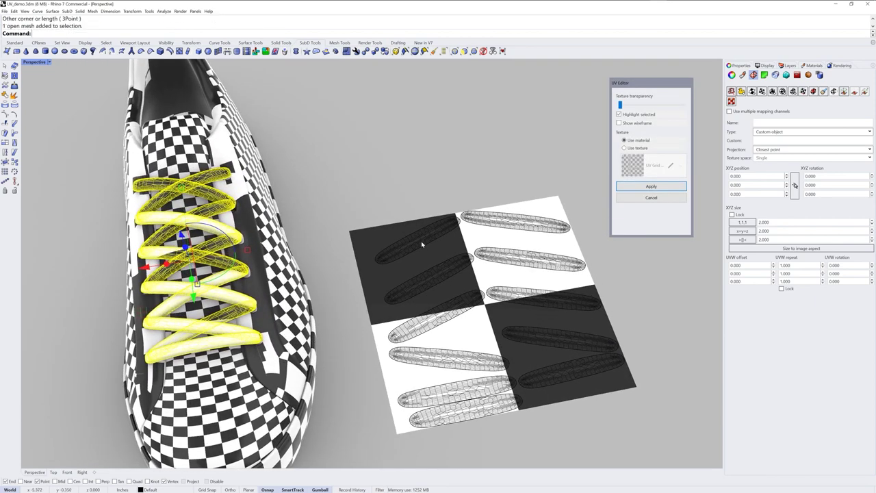
- Rotate the tilted lace pieces in the UV Editor so they all lie roughly parallel, and deselect them
click(422, 244)
click(412, 298)
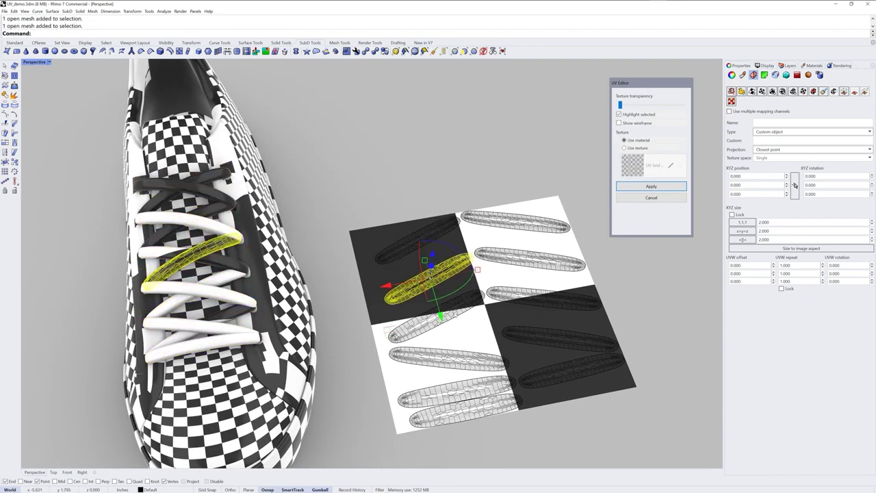
click(466, 316)
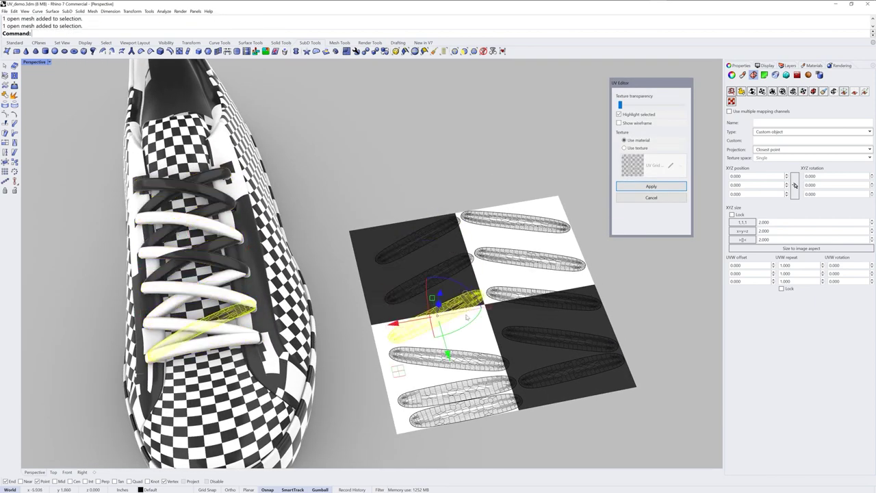
drag(430, 279, 457, 252)
click(456, 266)
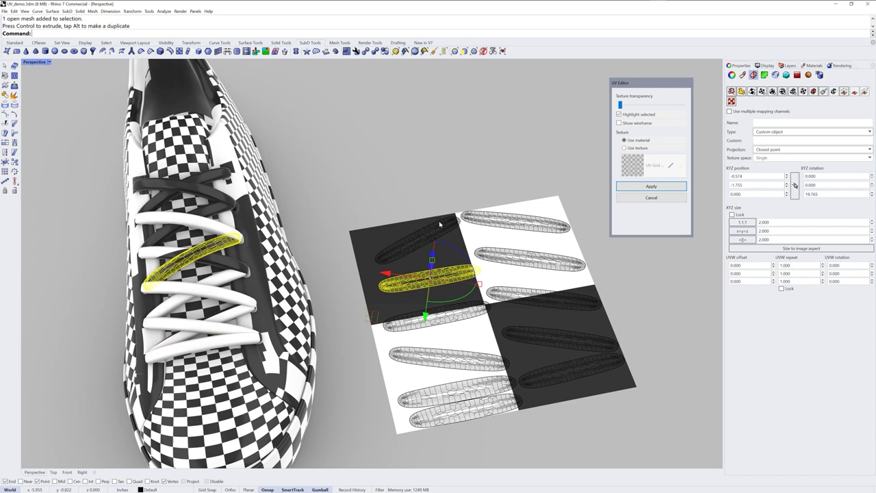
click(442, 225)
drag(436, 207, 470, 330)
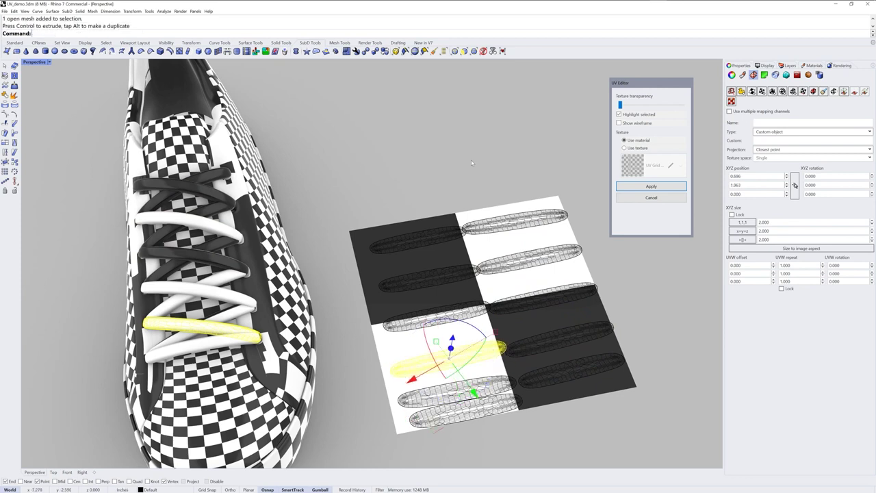
click(473, 164)
drag(657, 85, 658, 84)
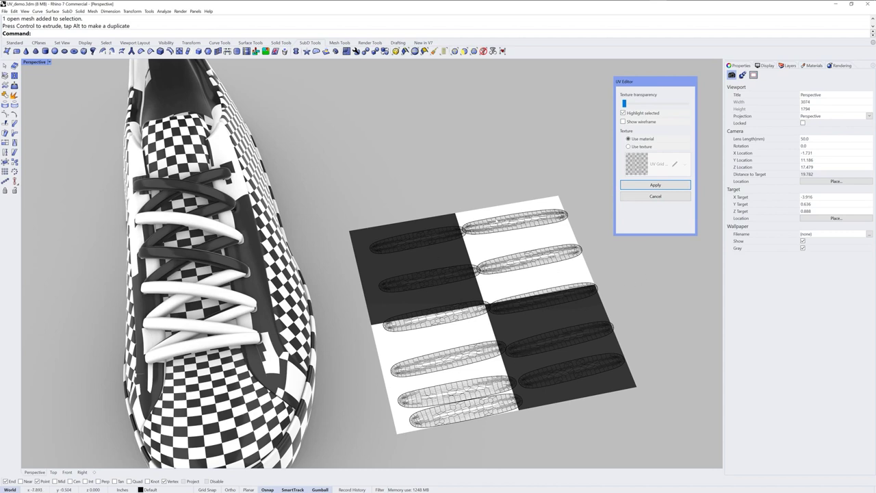
- Apply the UV Editor changes, lock the shoelace mesh's UVW repeat at 35, and deselect the laces
click(655, 186)
click(650, 187)
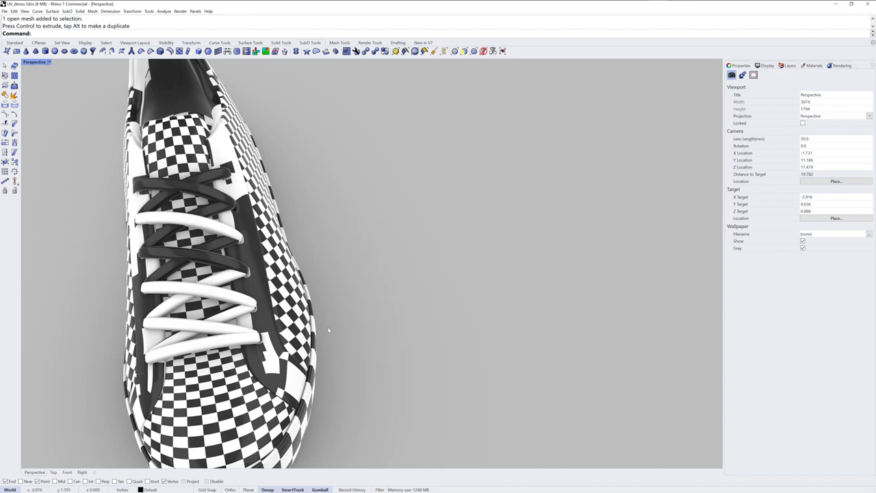
click(234, 304)
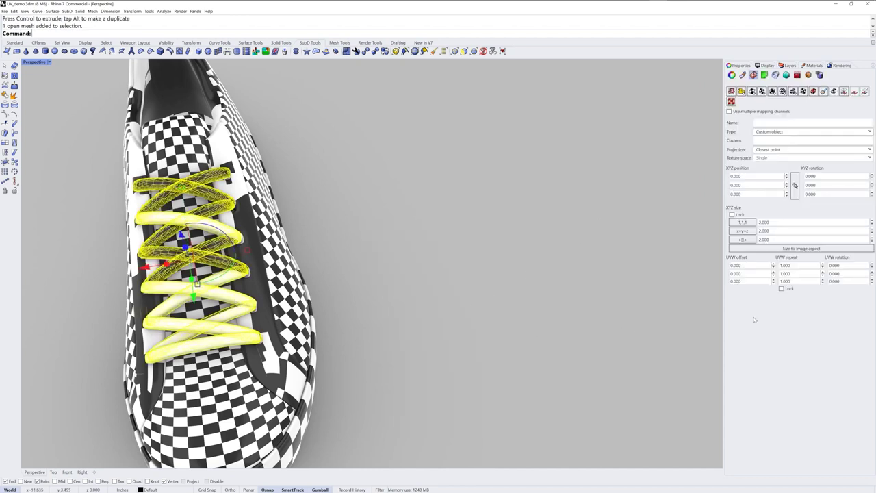
click(783, 289)
text(35)
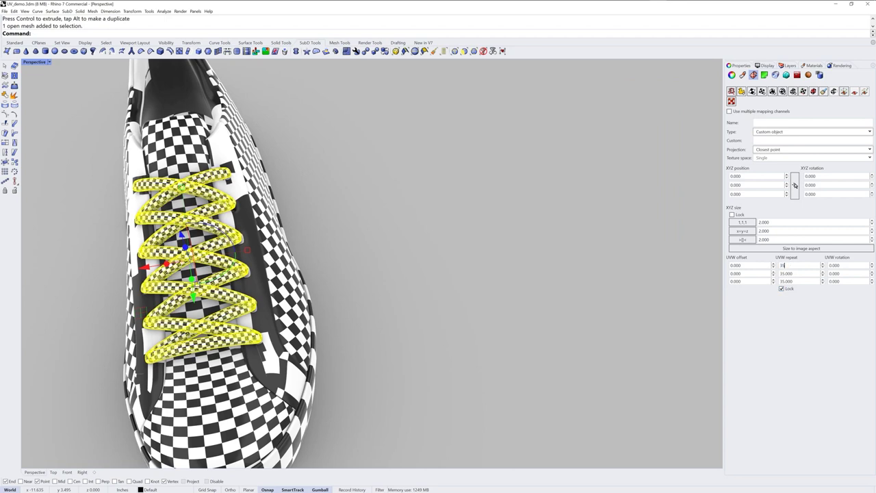
key(Return)
key(Escape)
- Select the SubD lace panels on both sides of the shoe and unwrap them without selecting any seams
right_drag(438, 319, 563, 241)
click(380, 310)
right_drag(380, 309, 795, 177)
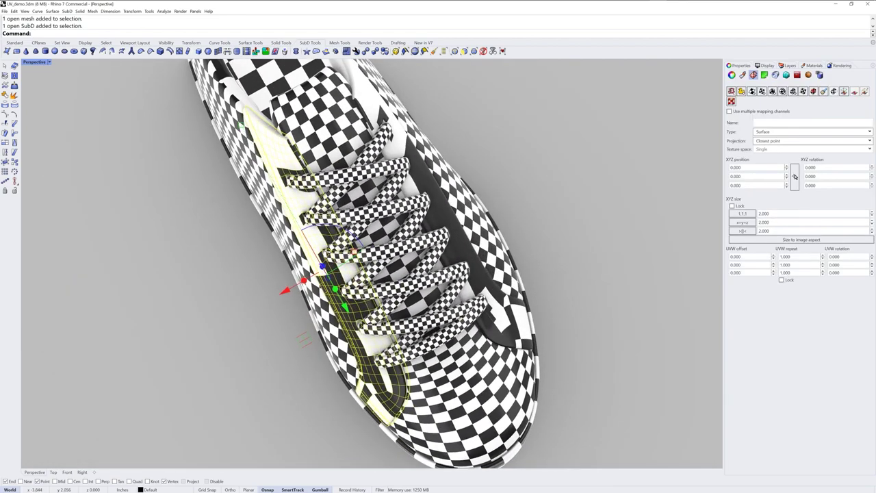
shift+click(421, 180)
right_drag(422, 180, 520, 140)
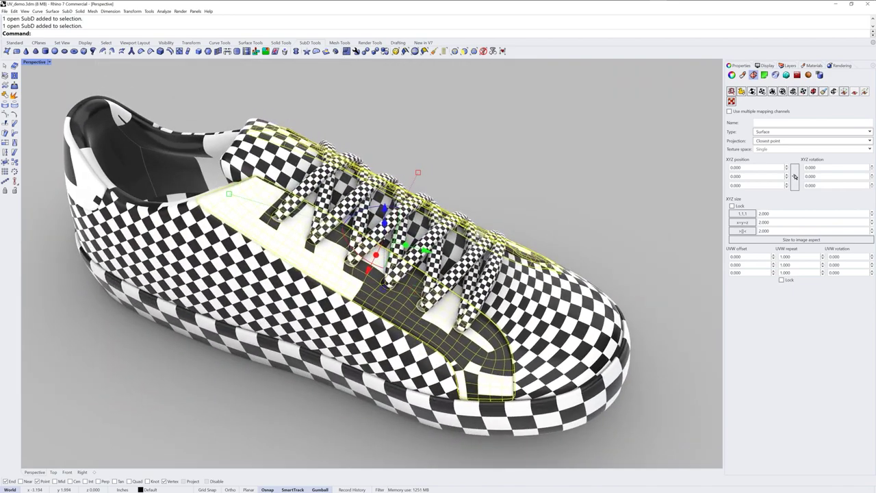
scroll(456, 254, down, 2)
right_drag(430, 184, 404, 225)
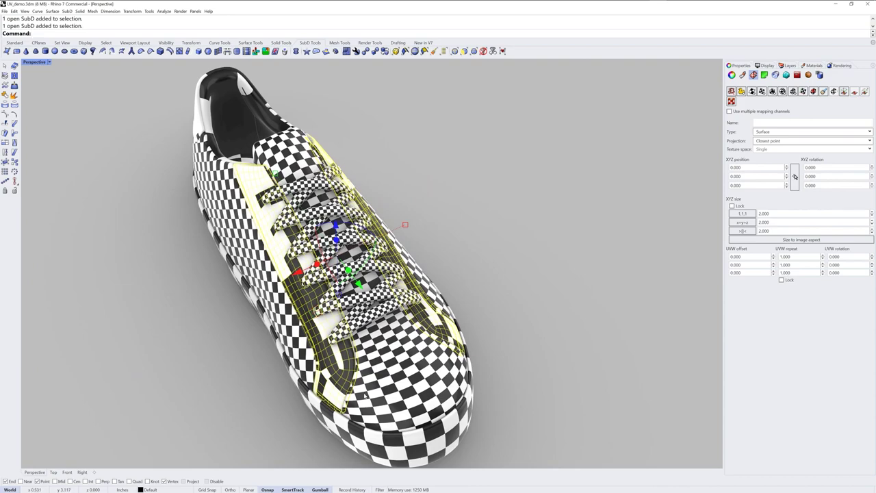
right_drag(367, 396, 375, 352)
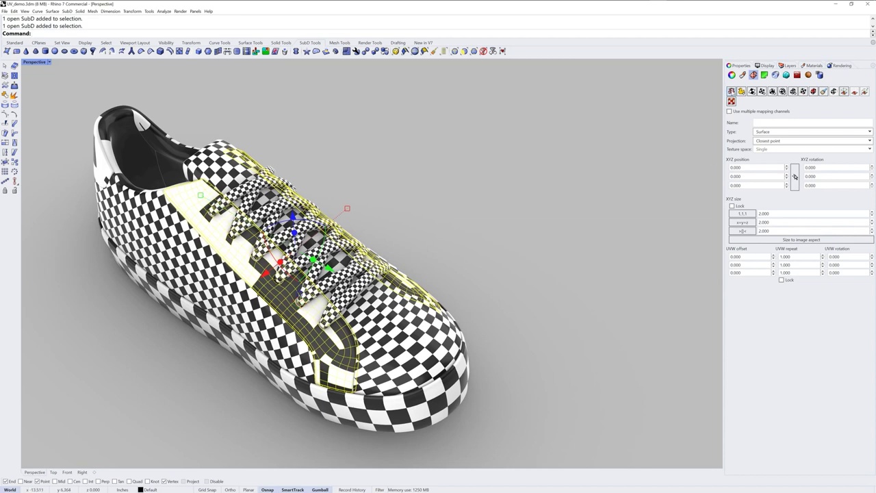
click(732, 92)
key(Return)
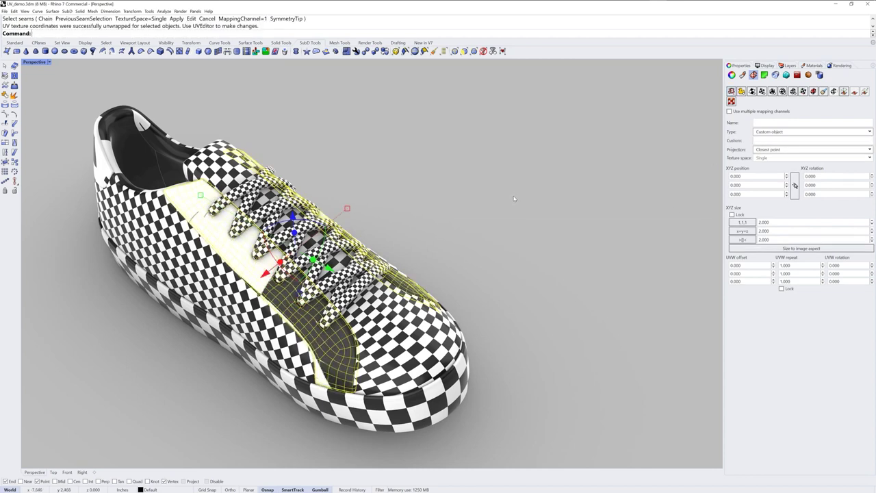
- Lock the UVW repeat of both lace panels, try 50, settle on 20, and deselect them
click(782, 288)
click(787, 265)
text(50)
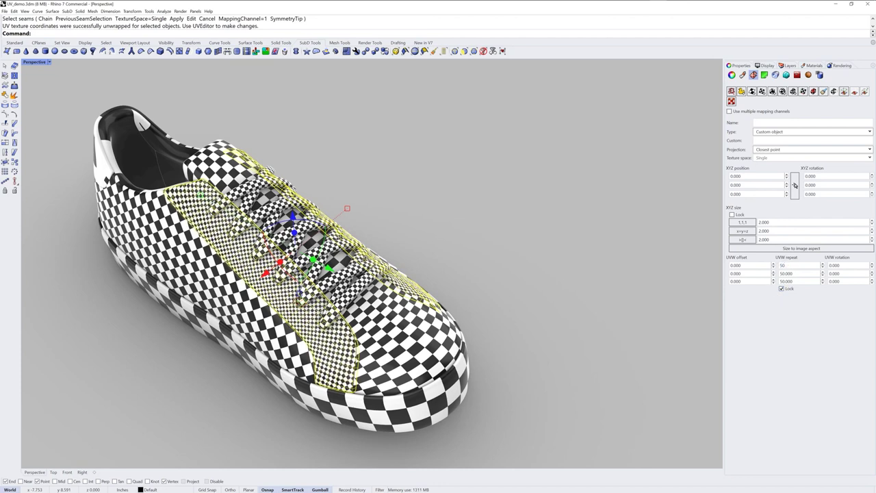
drag(788, 264, 744, 280)
text(20)
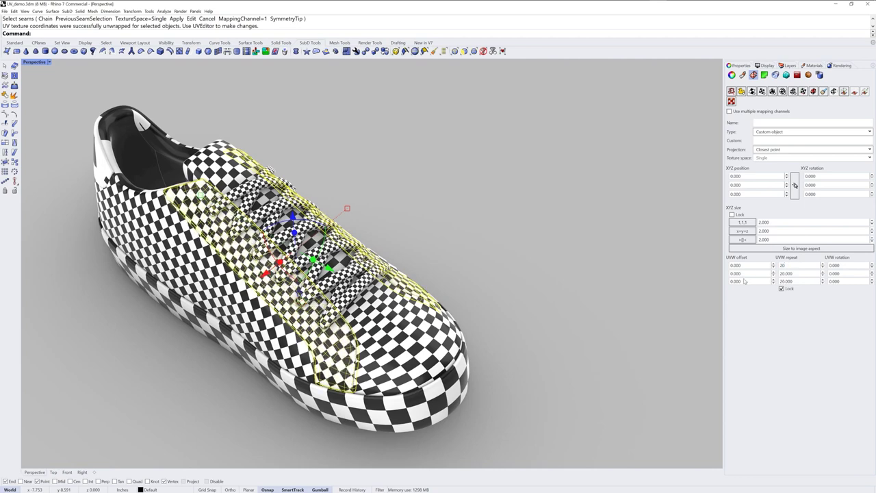
key(Return)
click(559, 380)
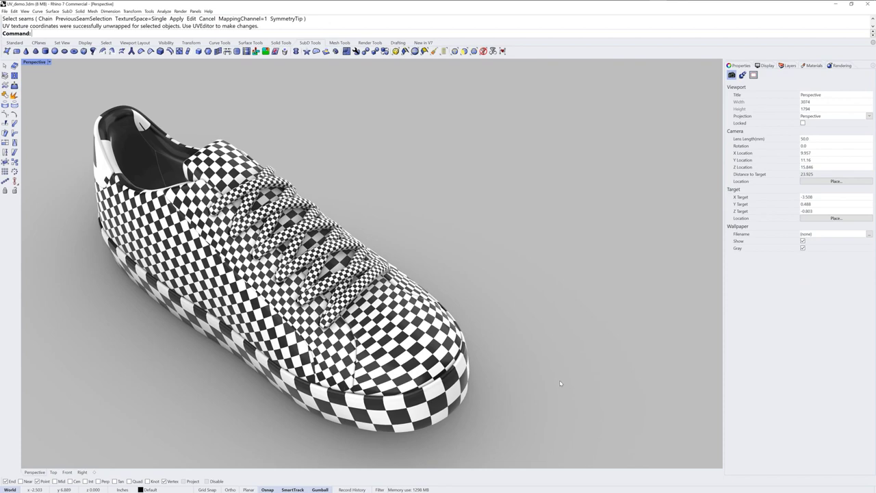
- Select the inner lining SubD around the shoe opening and start unwrapping it, with the Rendered display settings open
mouse_move(485, 299)
right_down()
mouse_move(477, 297)
mouse_move(509, 273)
mouse_move(431, 280)
mouse_move(417, 295)
mouse_move(483, 305)
right_up()
click(274, 264)
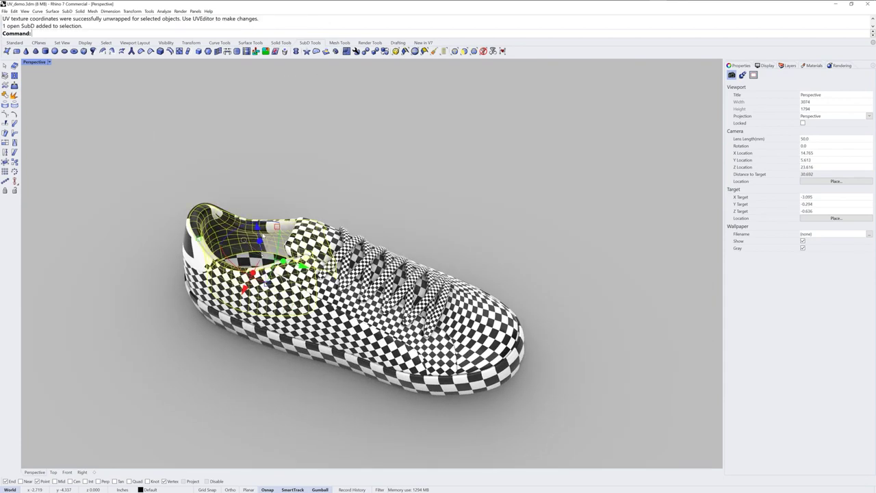
scroll(361, 264, up, 5)
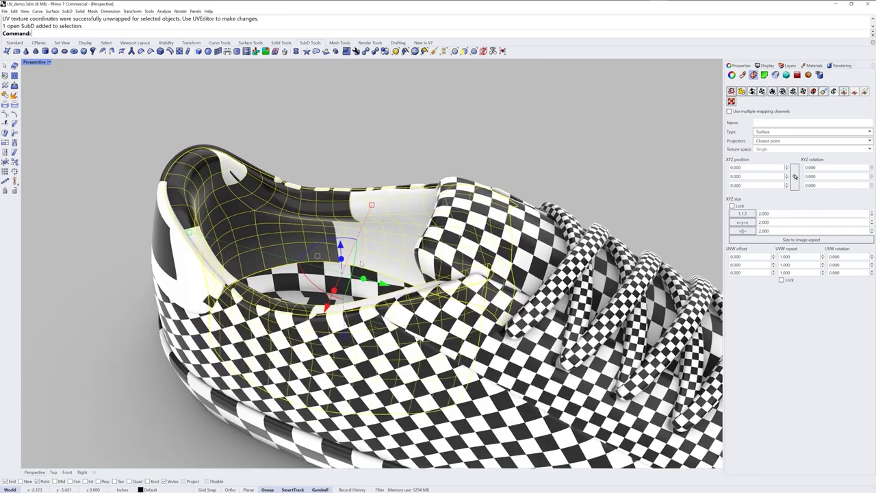
right_drag(361, 264, 378, 275)
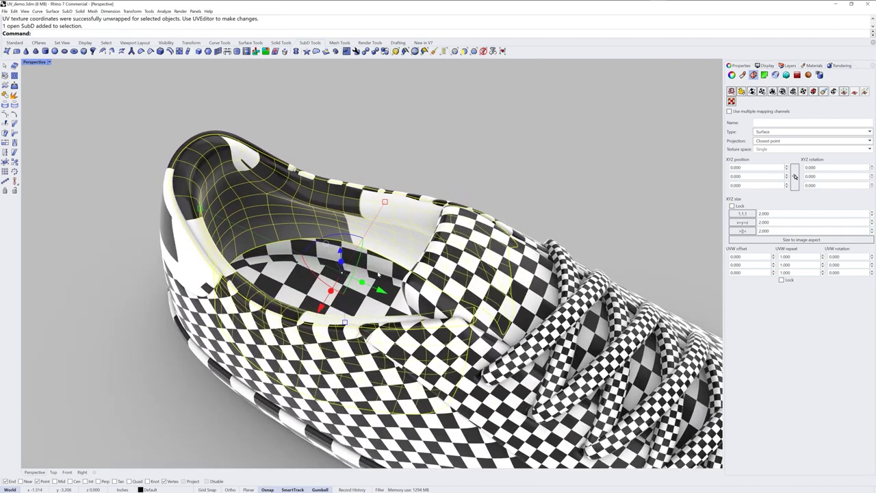
click(732, 93)
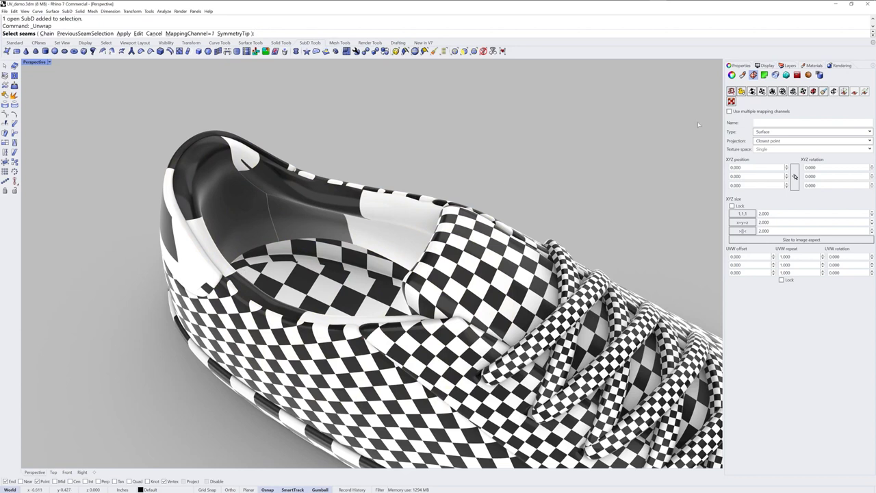
click(767, 66)
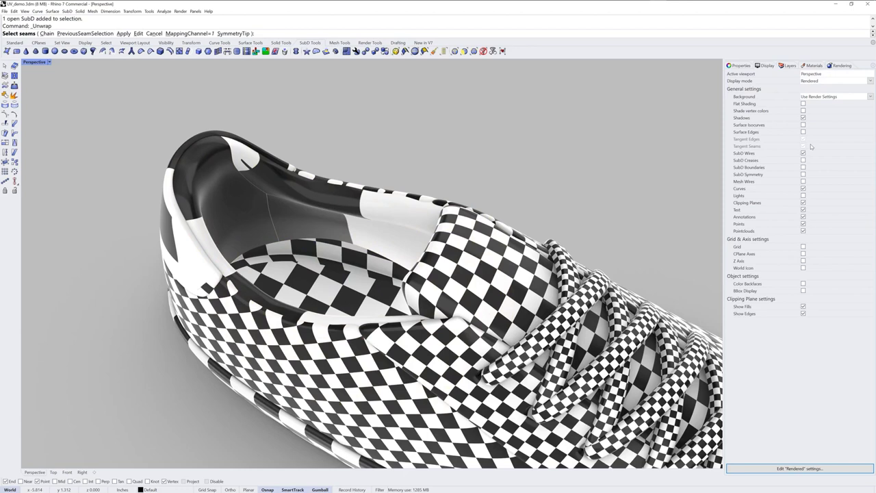
right_drag(448, 185, 430, 199)
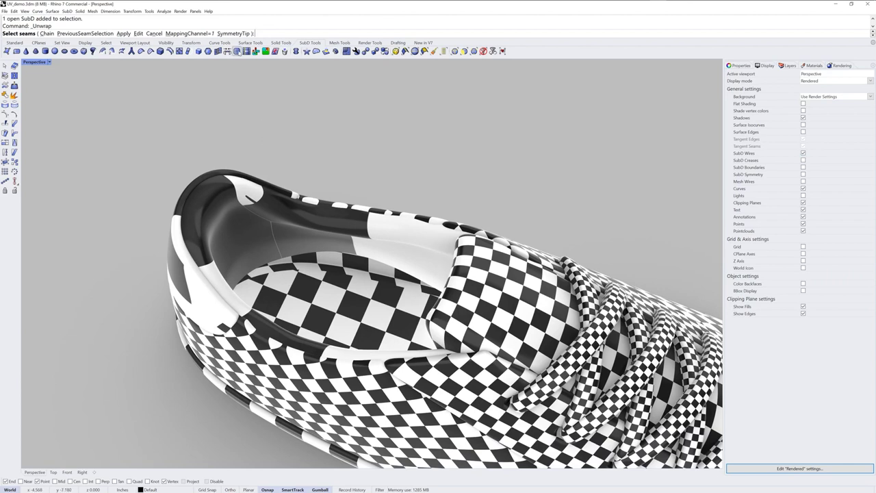
- Try to define the unwrap's symmetry tip with a corner-to-corner rectangle from the heel point of the lining
click(238, 51)
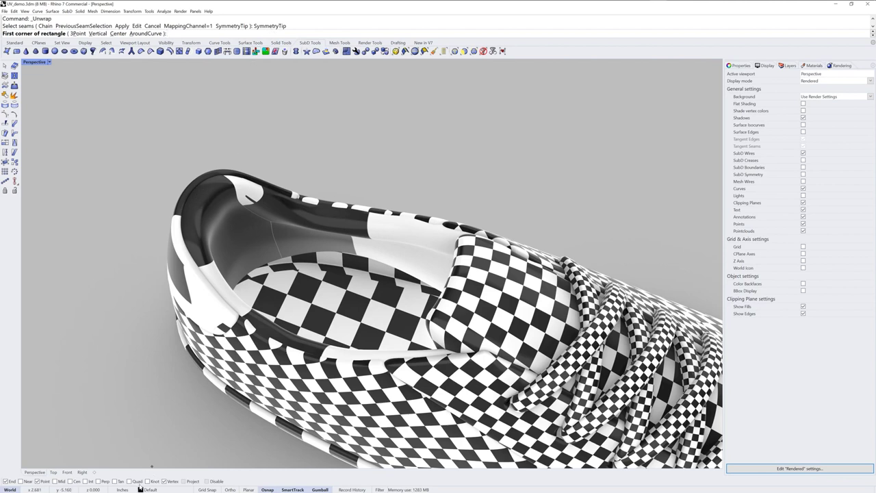
click(200, 209)
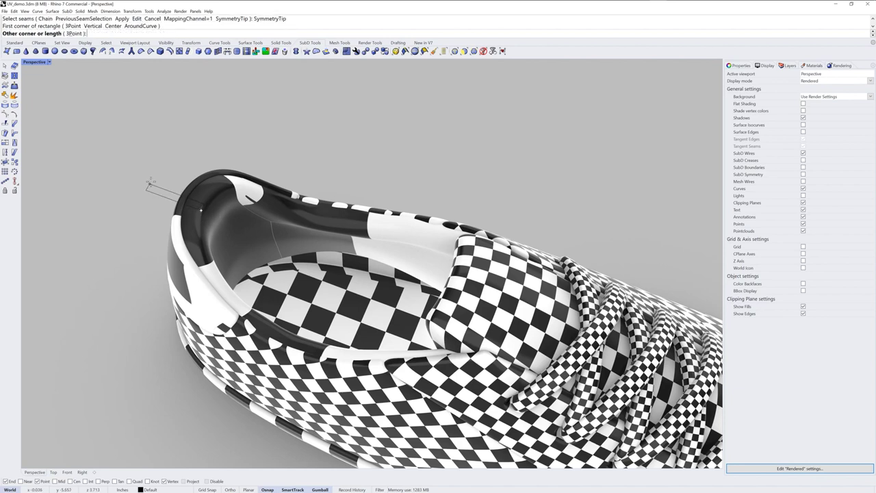
click(182, 139)
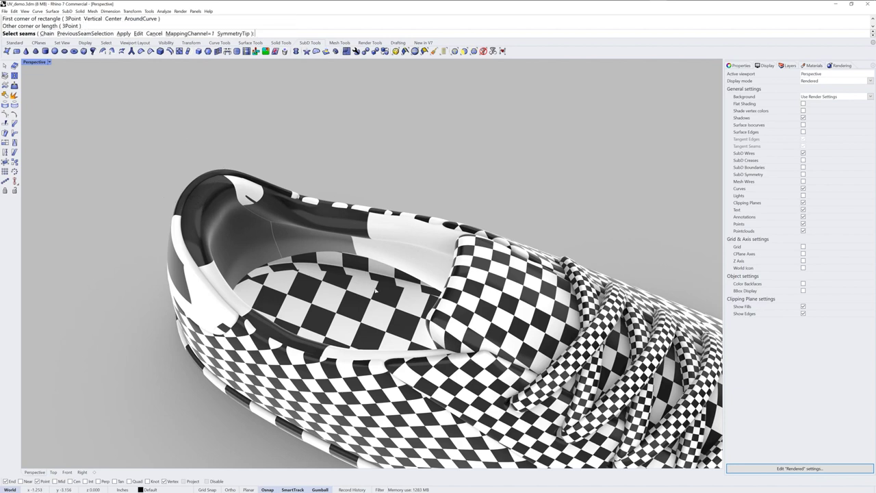
- Define the symmetry tip with a vertical rectangle from the lining's heel point and complete the unwrap without selecting seams
click(233, 33)
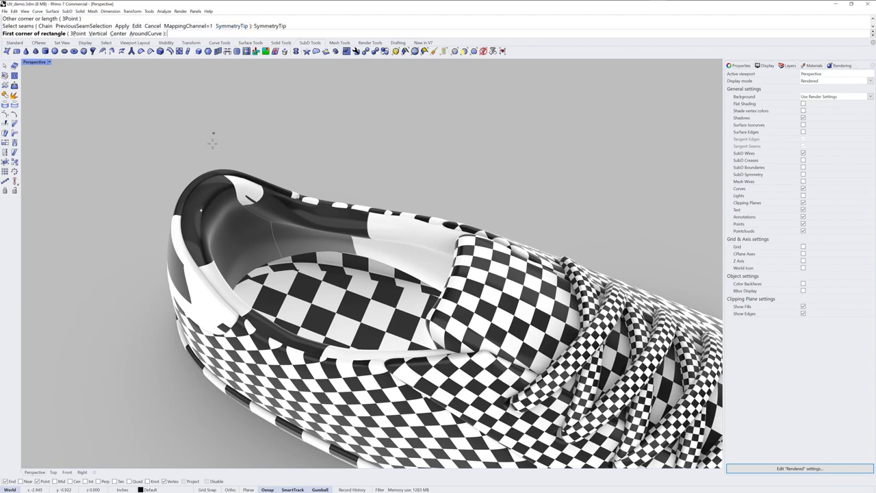
click(99, 33)
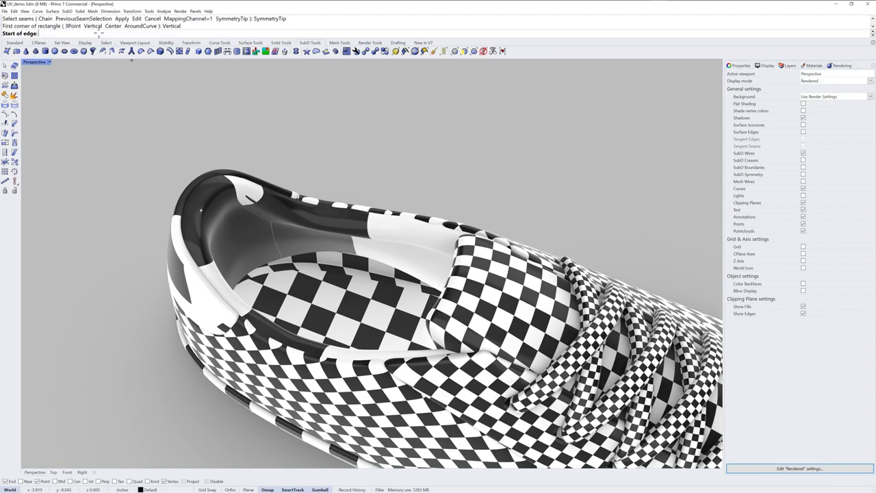
click(201, 209)
key(shift)
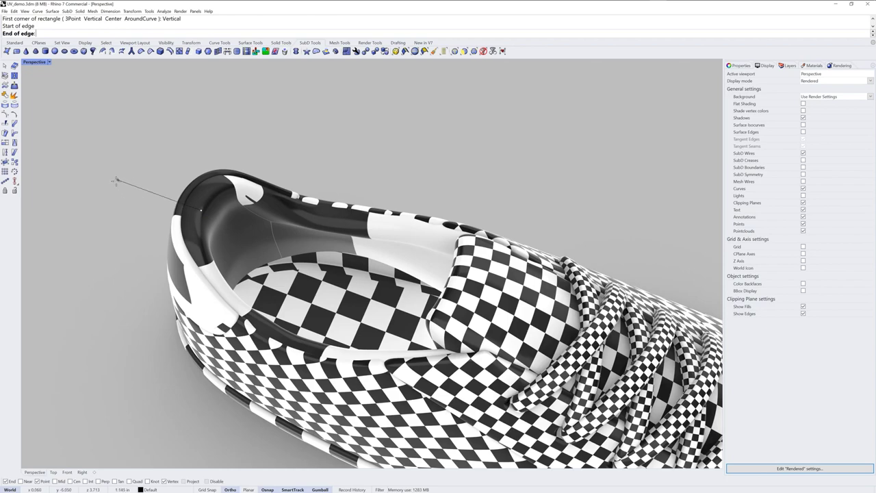
click(115, 179)
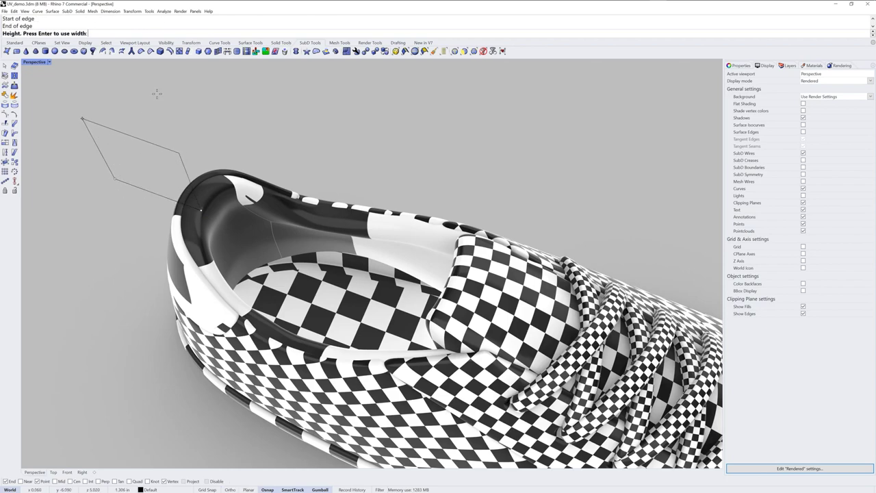
right_drag(157, 89, 181, 266)
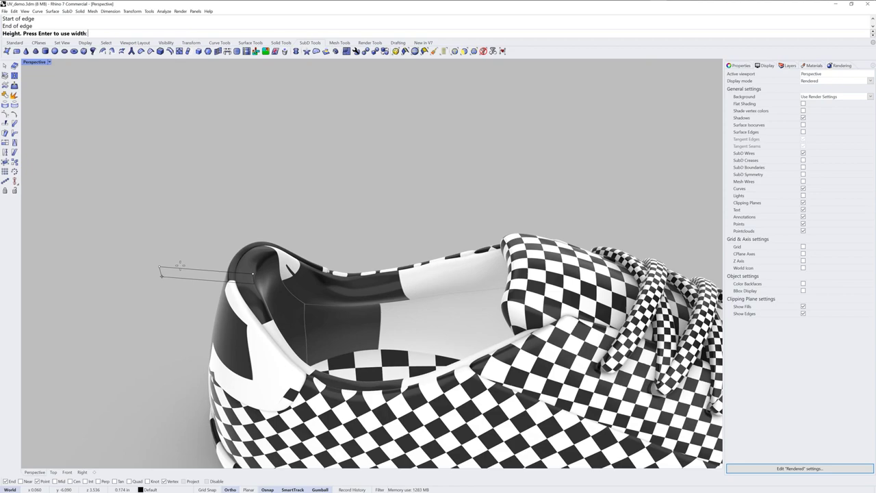
click(211, 178)
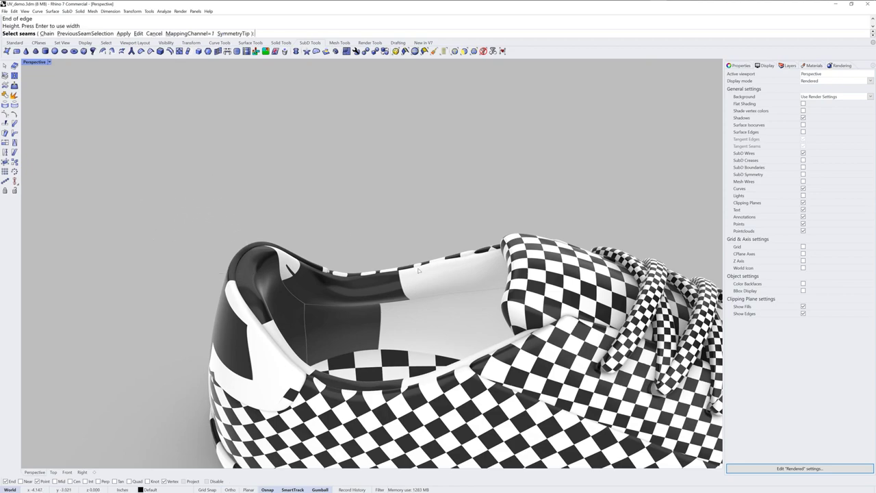
key(Return)
- Lock the inner lining's UVW repeat, set it to 15, and deselect the lining
scroll(419, 273, down, 5)
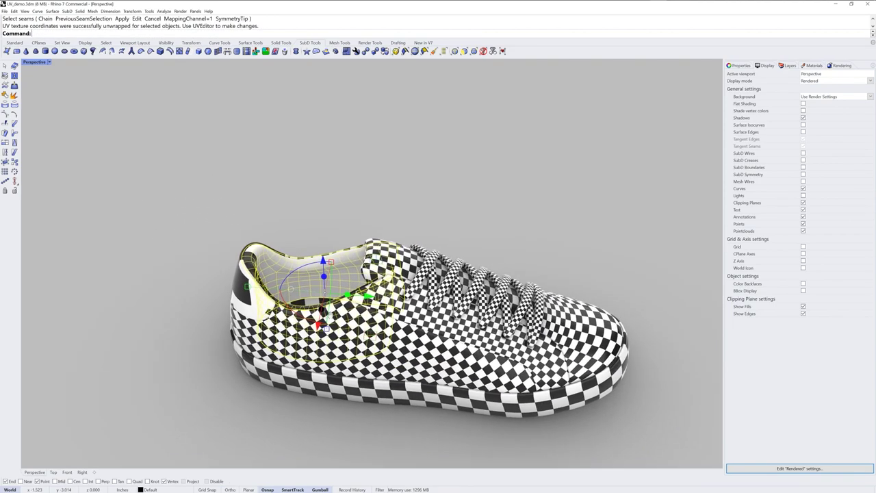
right_drag(420, 273, 405, 349)
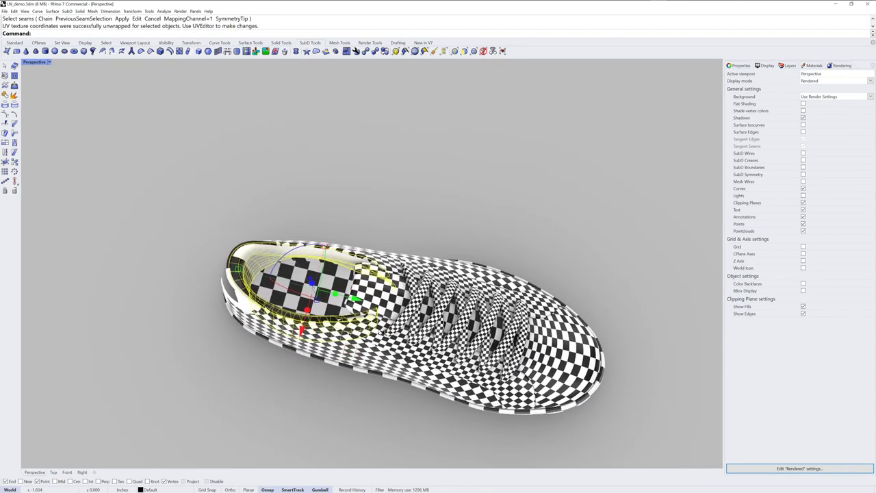
click(746, 66)
click(782, 288)
click(798, 267)
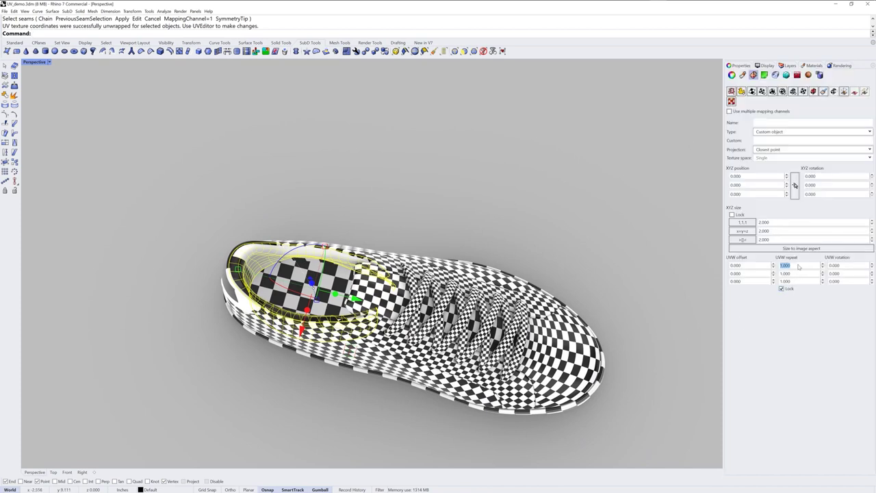
text(15)
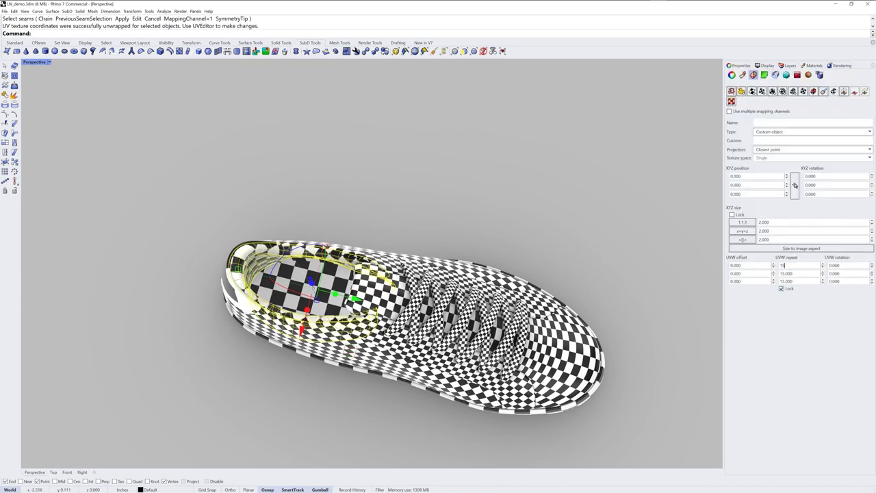
key(Return)
click(540, 211)
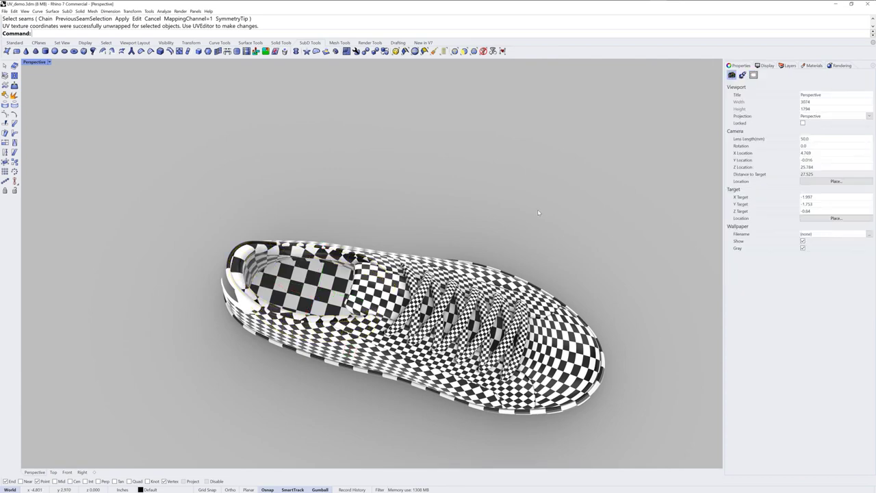
- Isolate the closed SubD heel piece, deselect it, and turn on SubD wires in the Rendered display
right_drag(539, 211, 531, 277)
scroll(324, 262, up, 4)
click(305, 264)
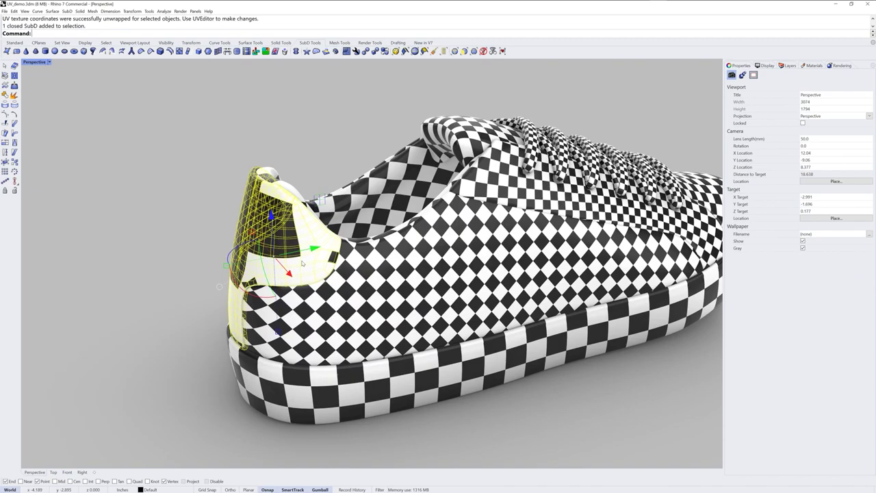
right_drag(305, 263, 320, 327)
text(Isolate)
key(Return)
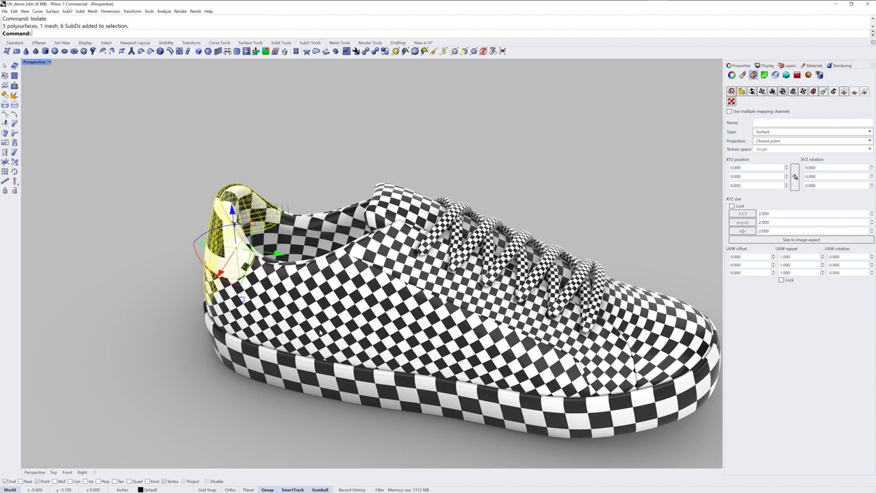
click(344, 385)
shift+right_drag(306, 246, 417, 278)
click(764, 67)
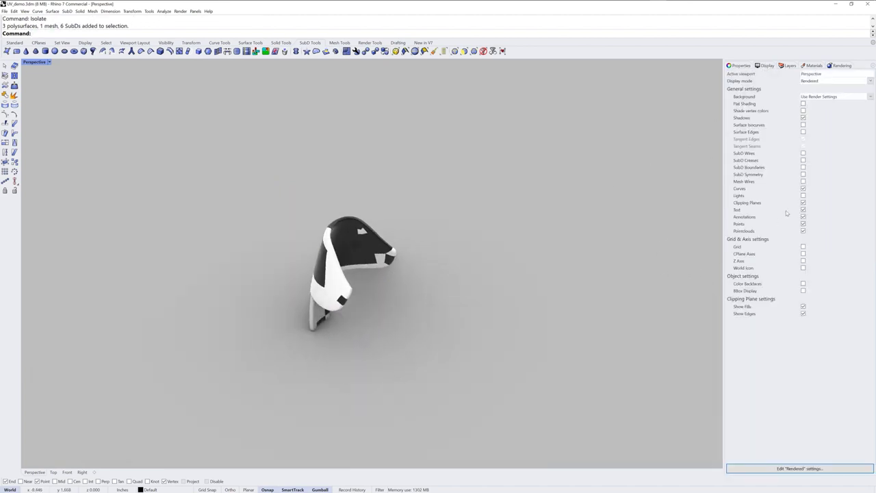
click(804, 155)
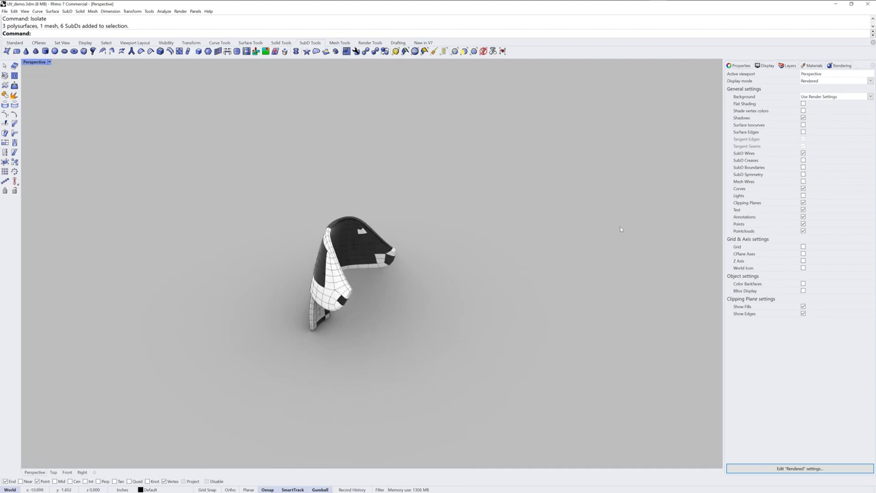
- Inspect the edge loops around the heel piece's rim as possible unwrap seams, then clear the selection
scroll(354, 245, up, 10)
double_click(296, 259)
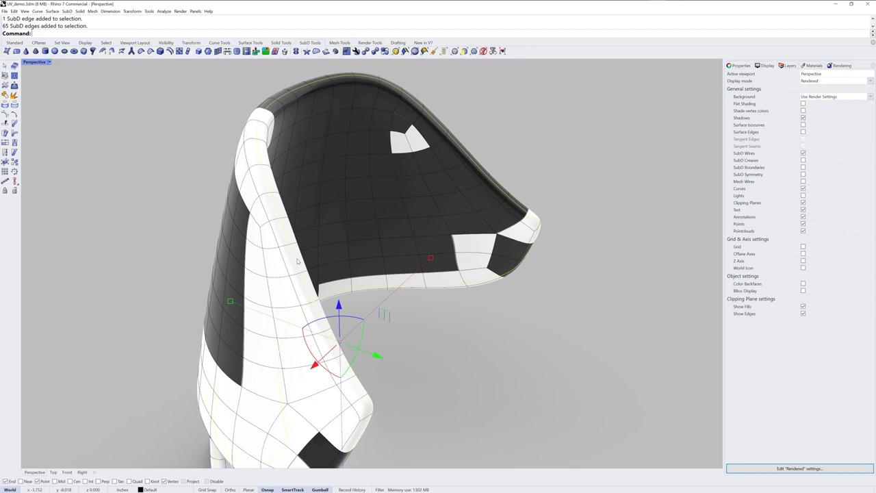
right_drag(386, 291, 365, 281)
scroll(370, 285, down, 3)
shift+right_drag(366, 389, 405, 359)
click(478, 351)
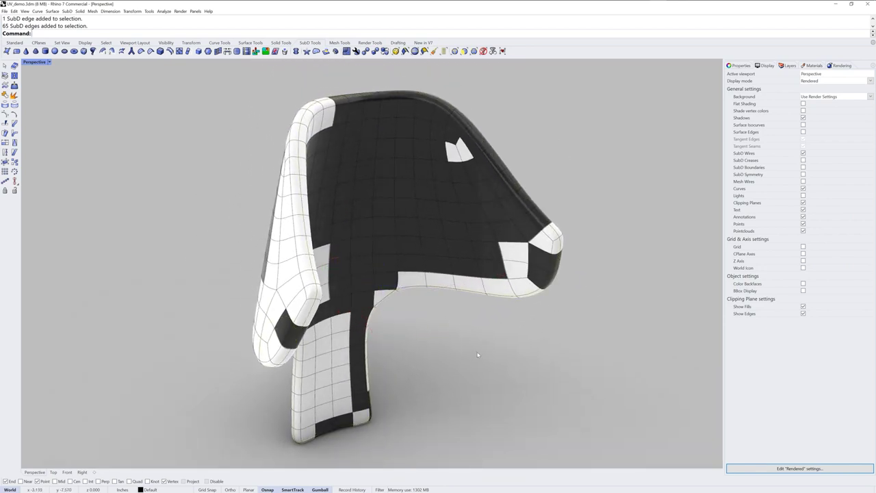
double_click(308, 248)
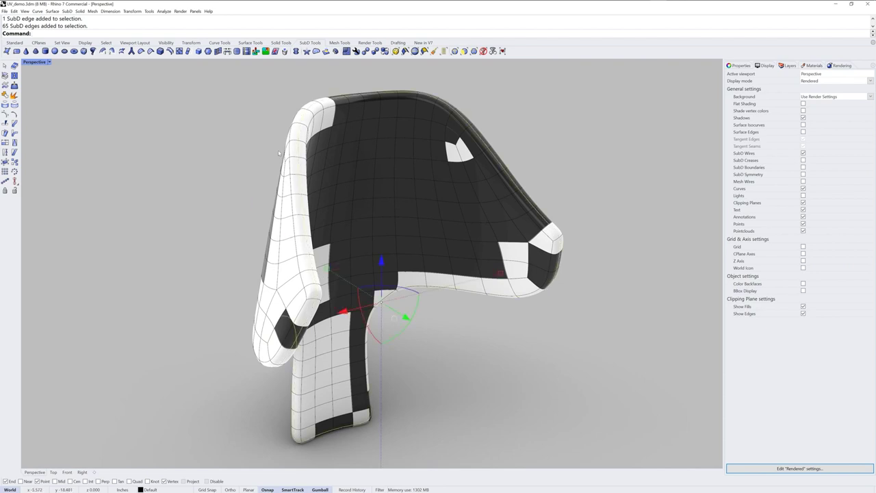
click(451, 359)
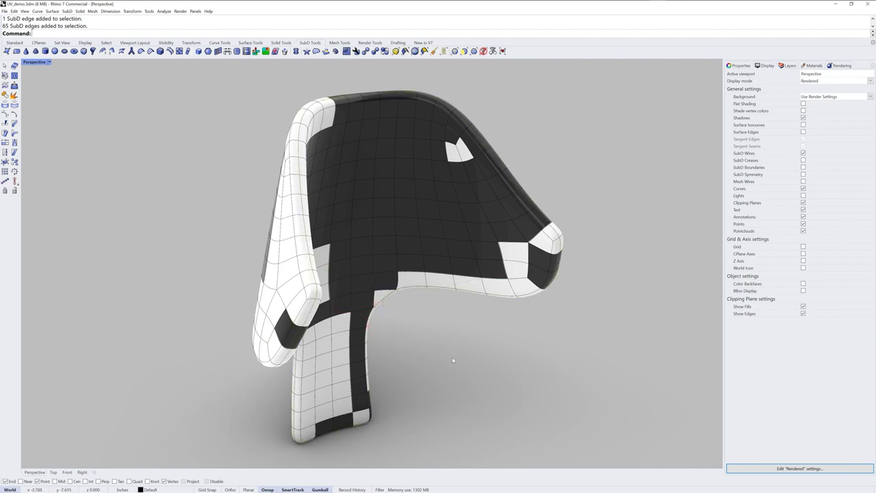
- Start an Unwrap of the heel piece and choose the edge loop around its rim as the seam
click(511, 261)
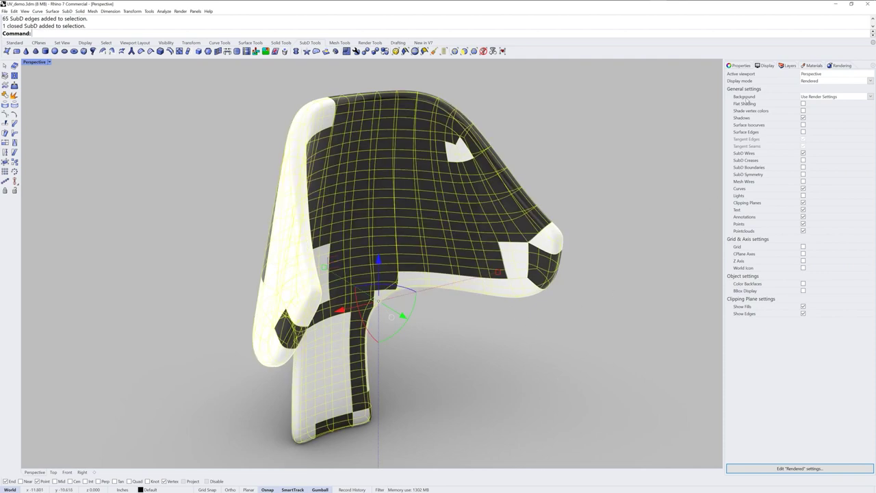
click(741, 65)
click(732, 91)
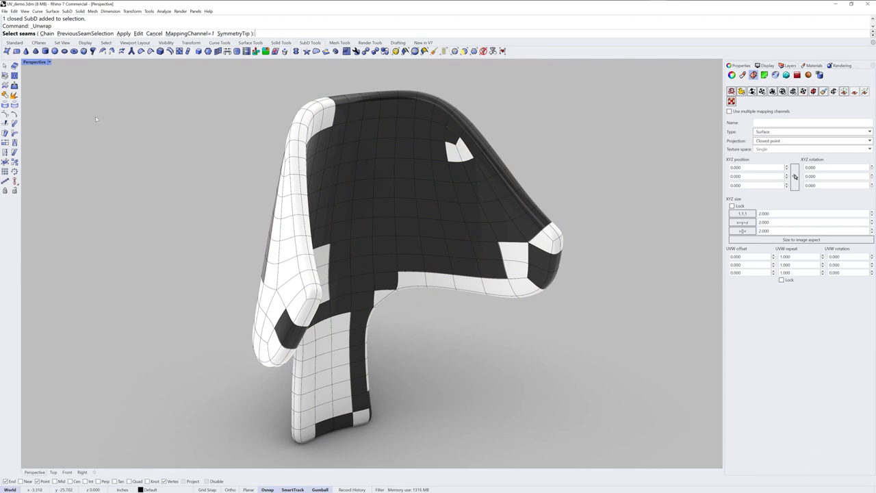
double_click(302, 187)
double_click(301, 191)
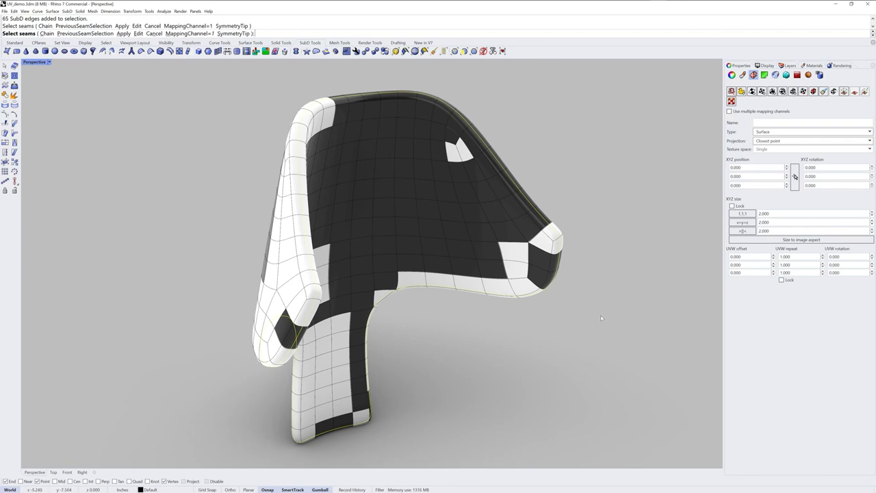
- Define the symmetry tip with a vertical rectangle from the heel piece's upper centre point and complete the unwrap
click(233, 34)
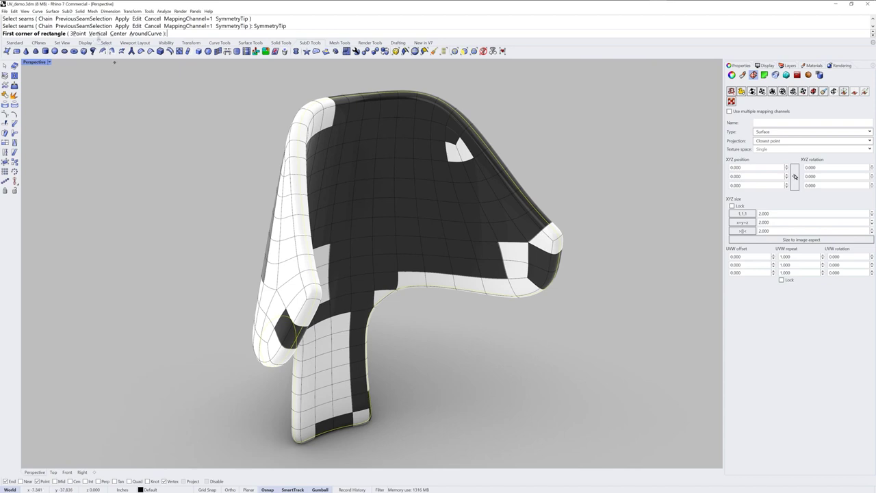
click(98, 34)
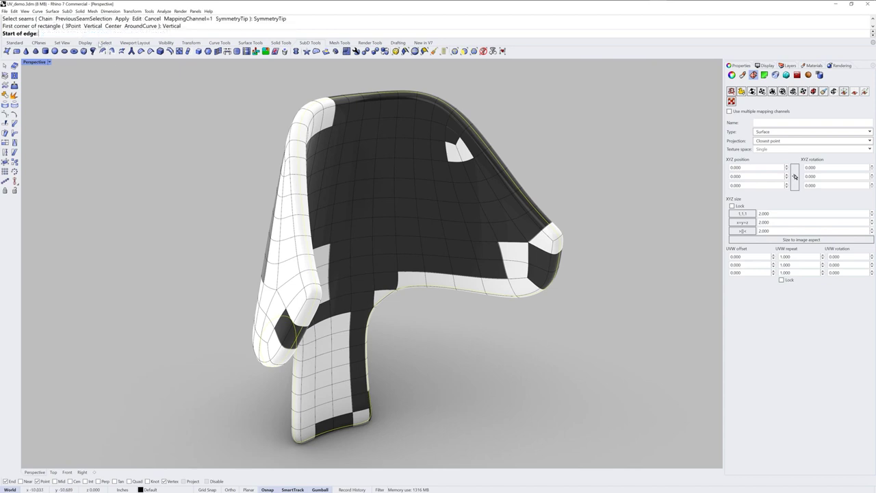
click(364, 101)
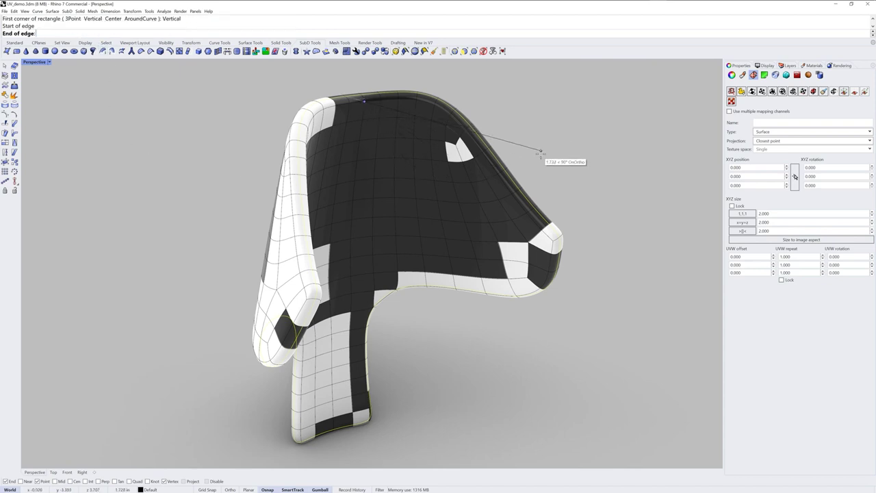
click(543, 151)
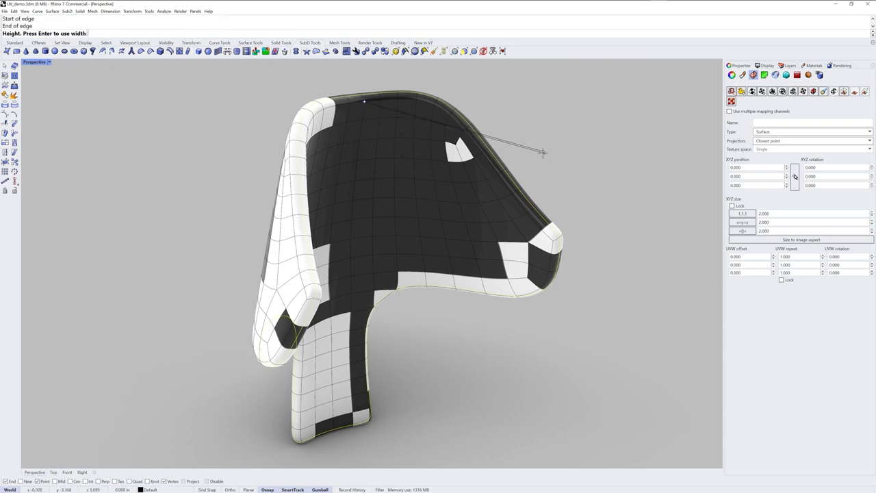
click(528, 403)
key(Return)
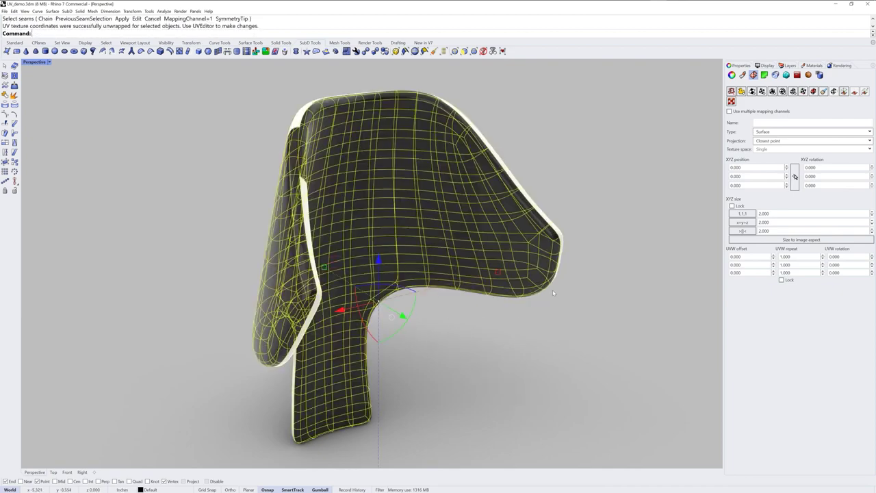
- Open the heel piece's UVs in the UV Editor on a square region placed beside the model
scroll(490, 300, down, 3)
shift+right_drag(489, 300, 367, 272)
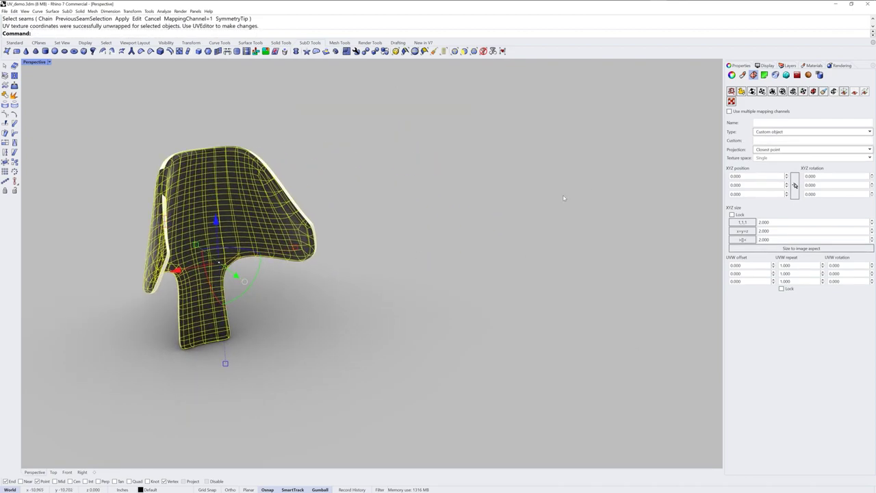
key(Return)
click(438, 390)
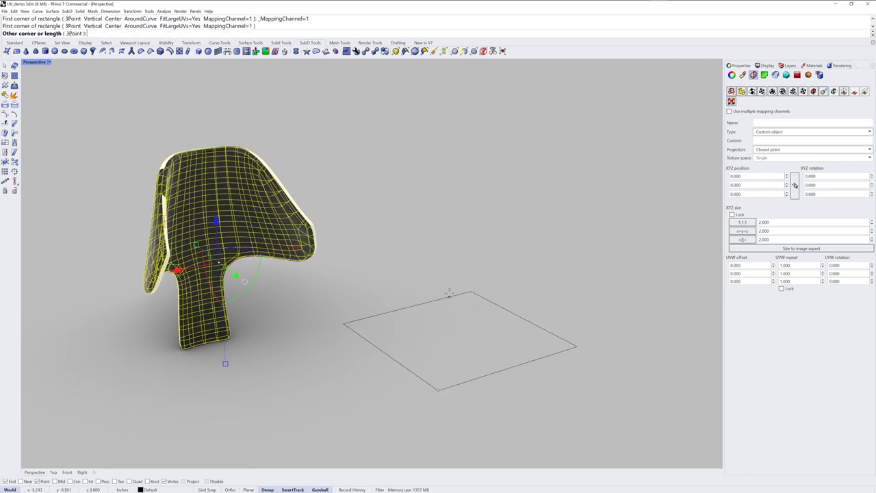
click(447, 258)
- Move both heel UV islands sideways onto the vertical dividing line of the checker square
right_drag(509, 319, 456, 342)
click(463, 363)
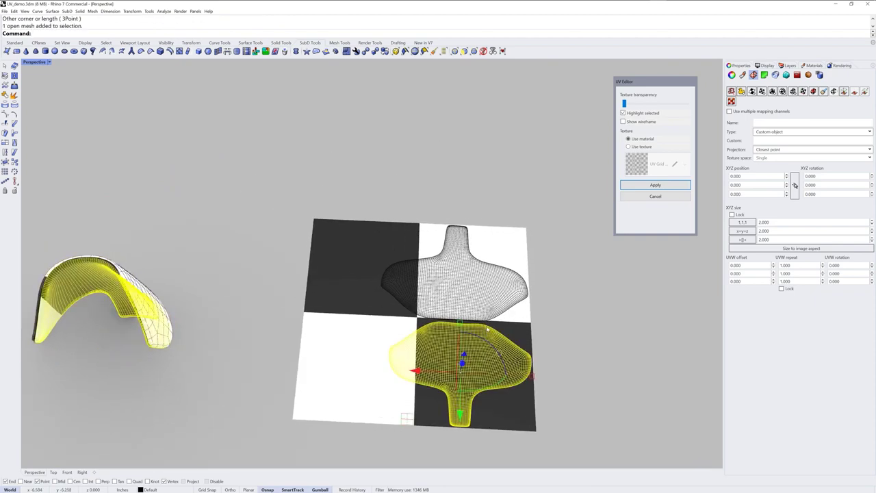
drag(420, 378, 373, 379)
click(454, 296)
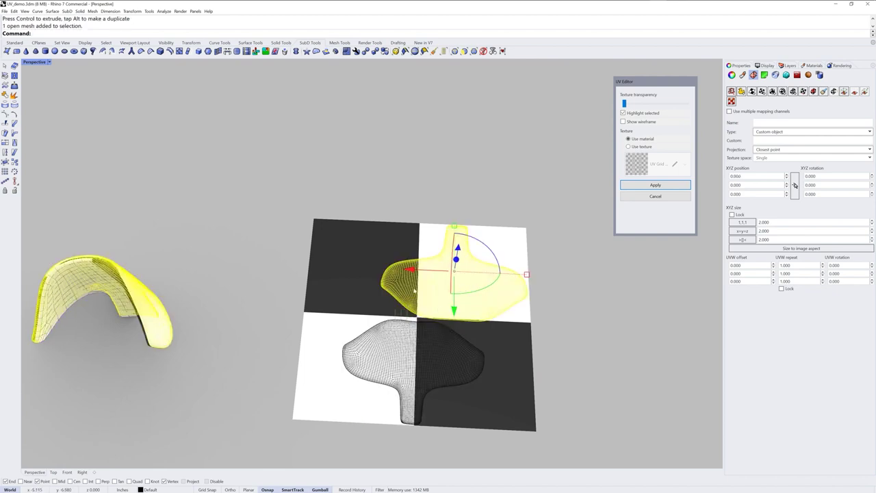
drag(414, 290, 375, 291)
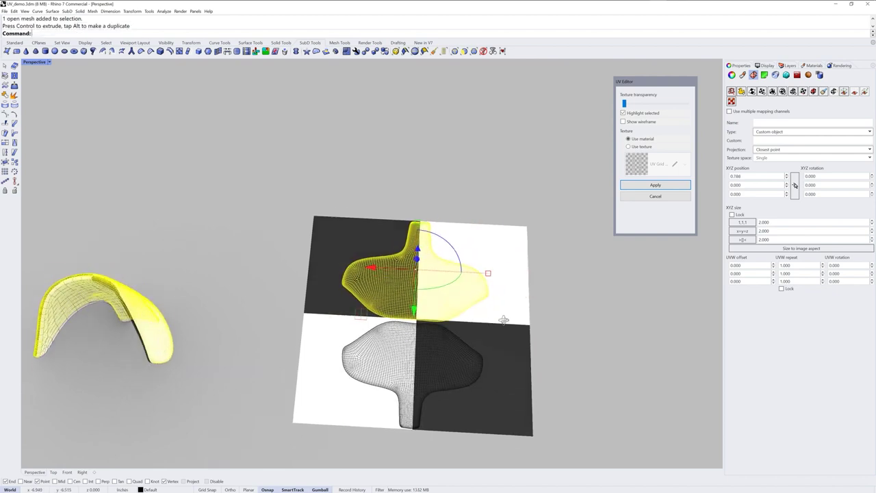
- Shift the UV island with the downward-pointing tab sideways, off the checker's dividing line
right_drag(504, 321, 501, 333)
shift+click(456, 362)
click(494, 342)
click(463, 357)
drag(397, 371, 419, 370)
- Align both heel UV islands by VertCenter to a point on the checker's dividing line and apply the UV edits
shift+click(464, 303)
text(Align)
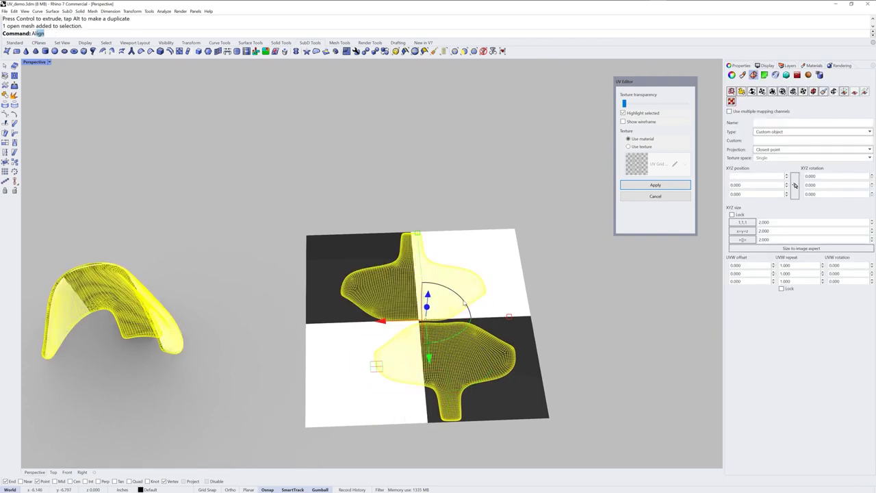
key(Return)
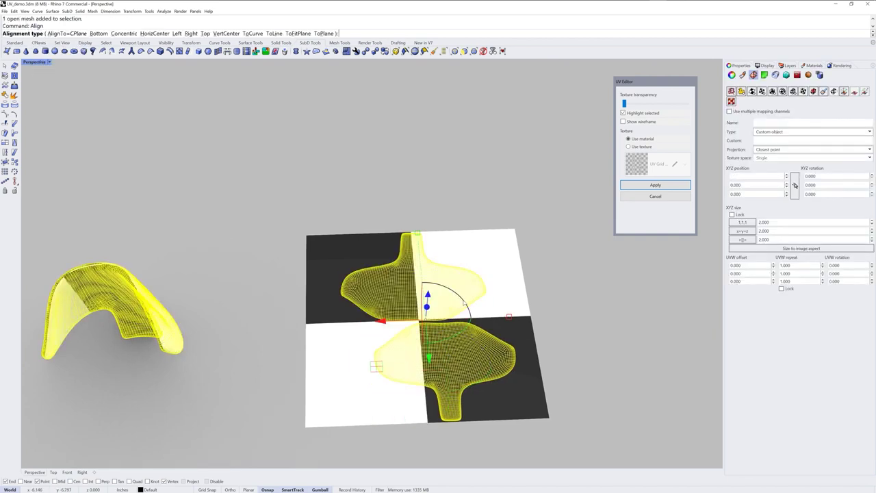
click(225, 33)
click(420, 354)
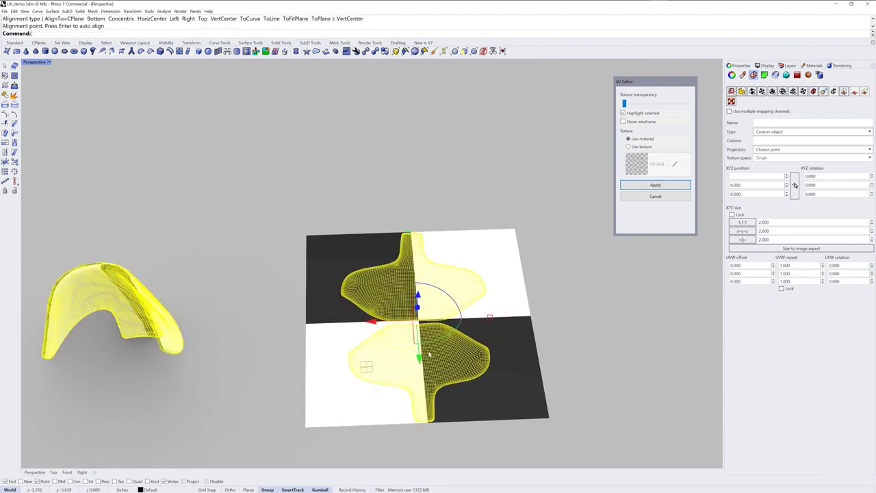
right_drag(469, 335, 523, 314)
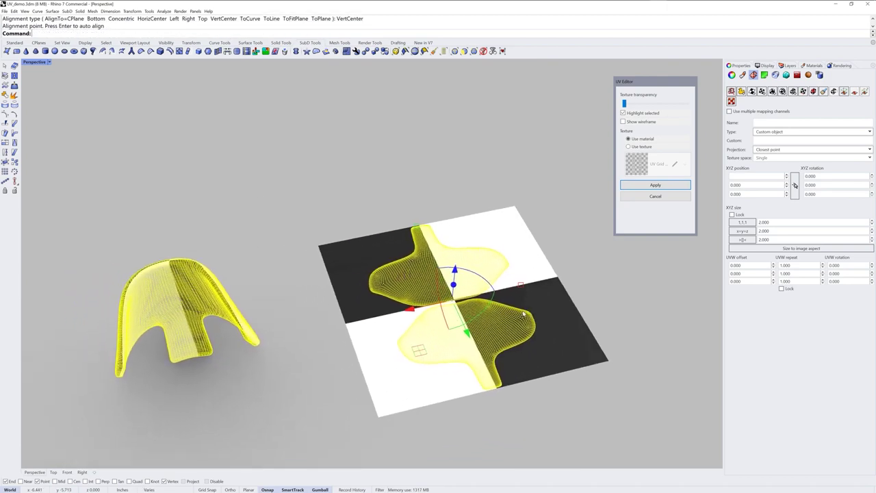
click(656, 197)
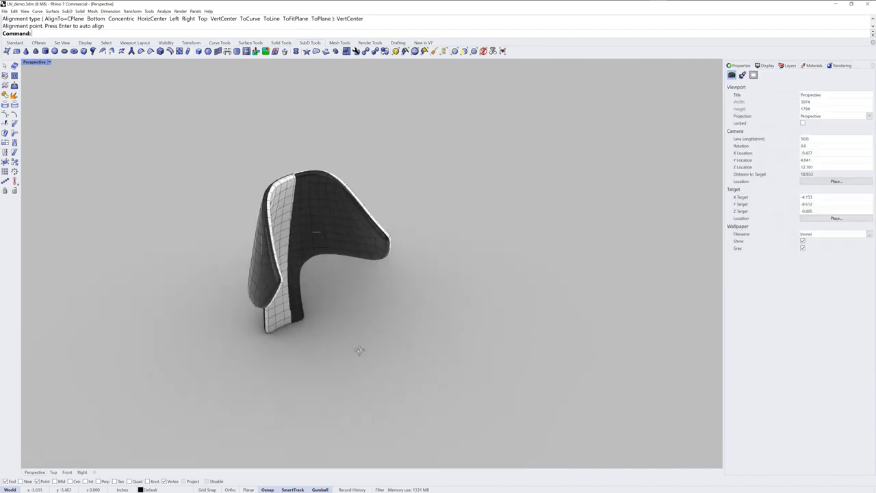
- Lock the heel piece's UVW repeat, set it to 25, and deselect the piece
right_drag(359, 350, 401, 354)
click(555, 248)
right_drag(579, 261, 545, 277)
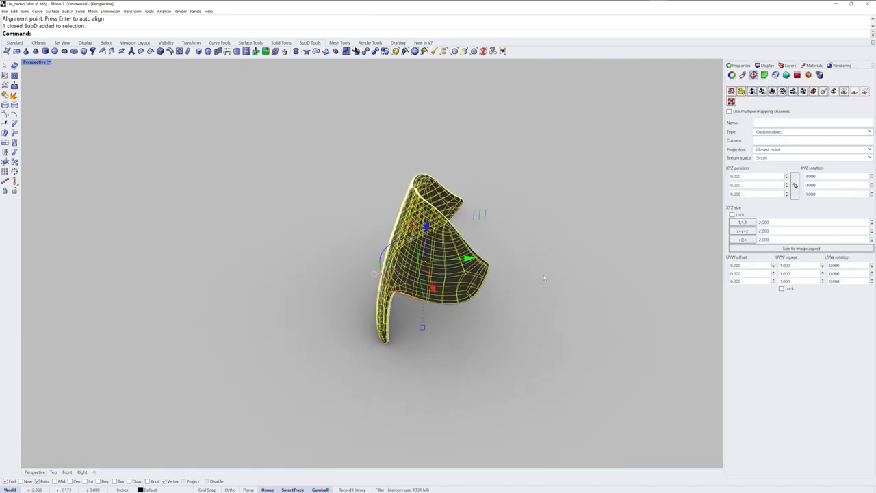
click(781, 289)
text(25)
key(Return)
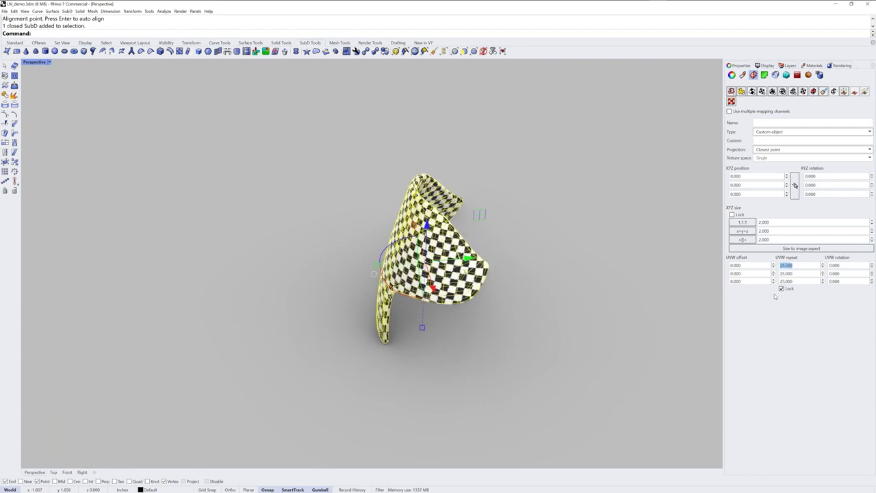
click(521, 383)
- Turn off SubD wires in the Rendered display, unisolate the other shoe parts, and review the whole shoe's checker mapping
right_drag(513, 368, 488, 290)
click(770, 65)
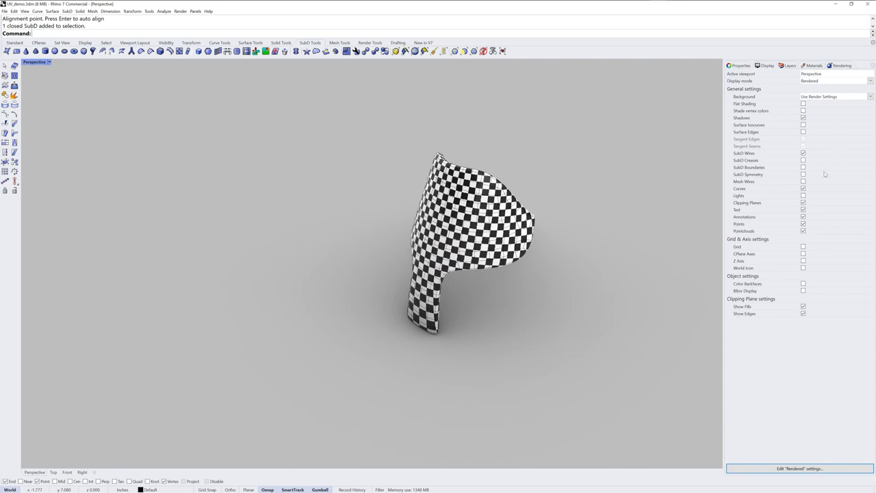
click(804, 154)
right_drag(576, 244, 436, 258)
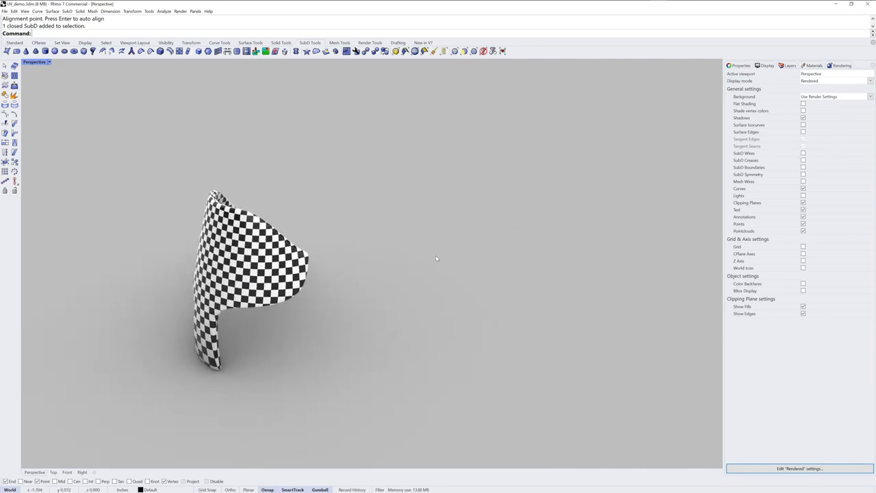
text(Unisolate)
key(Return)
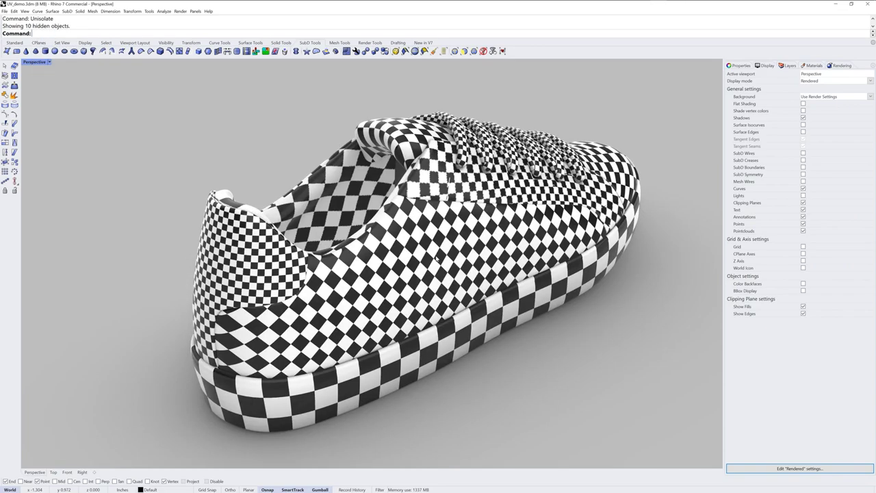
right_drag(433, 347, 400, 332)
right_drag(303, 417, 363, 336)
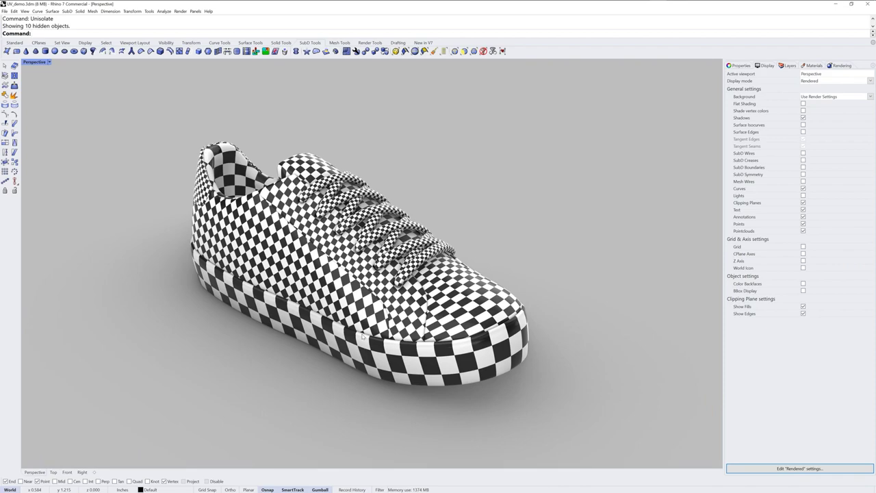
mouse_move(308, 381)
right_down()
mouse_move(221, 377)
mouse_move(327, 372)
mouse_move(320, 377)
right_up()
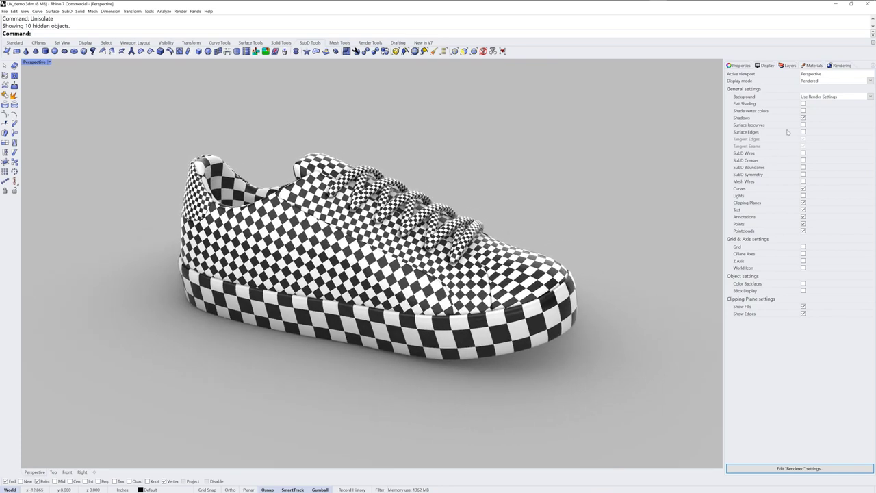
- Import the Denim dark blue material from the Textile folder of the render material library
click(811, 66)
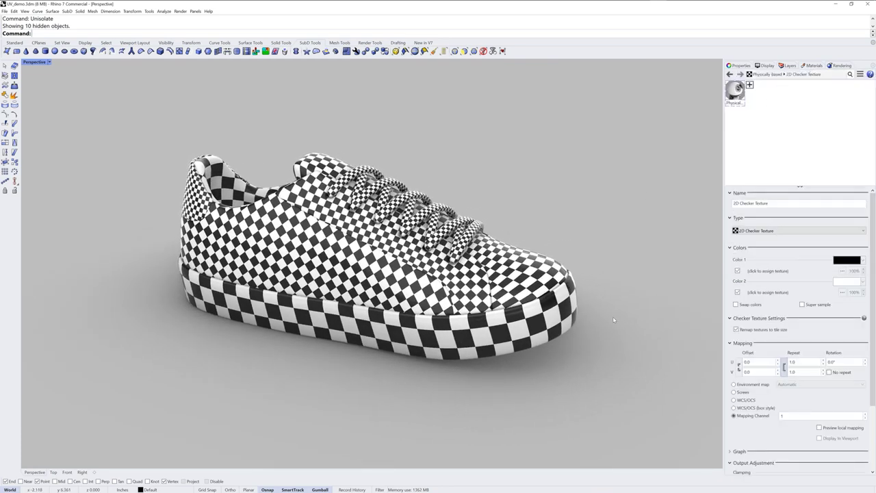
click(737, 94)
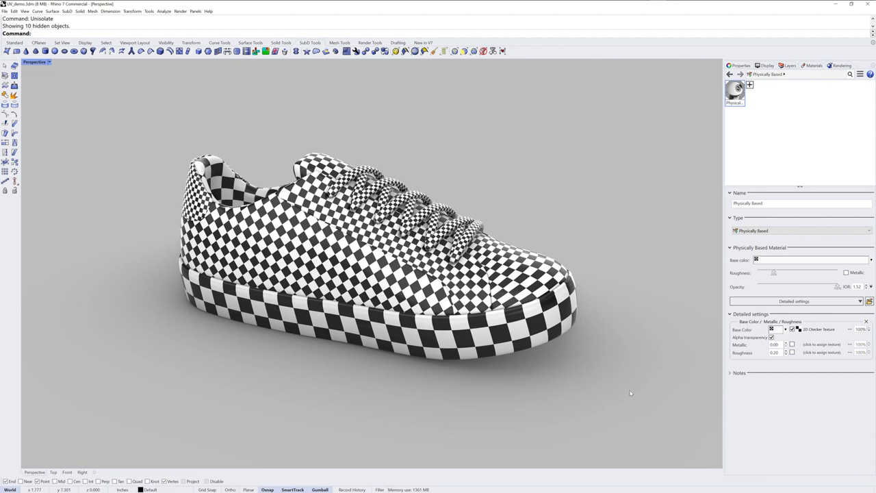
click(750, 87)
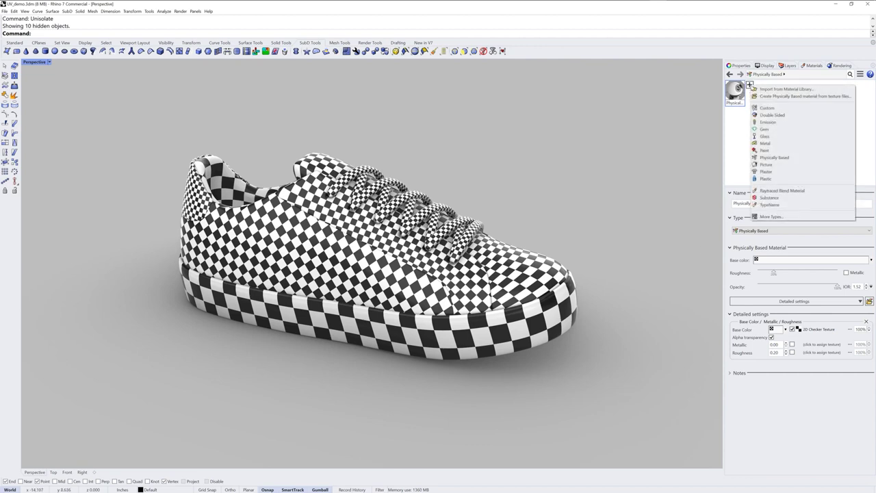
click(811, 91)
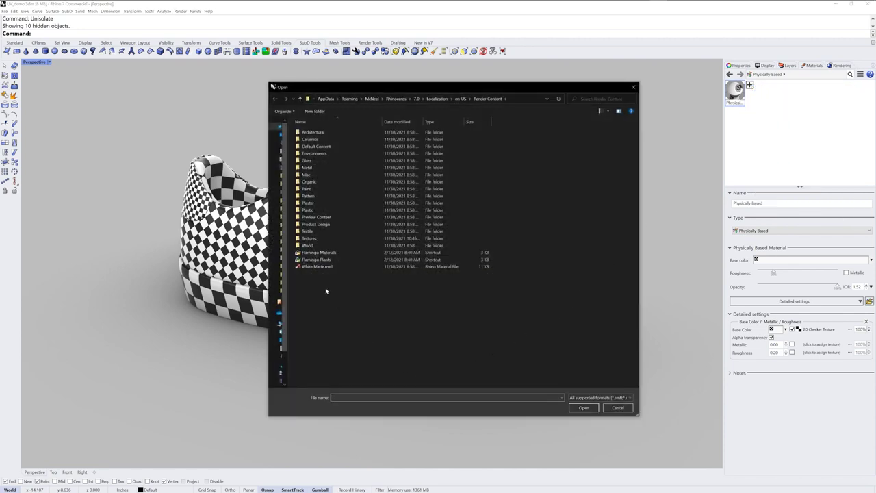
double_click(308, 232)
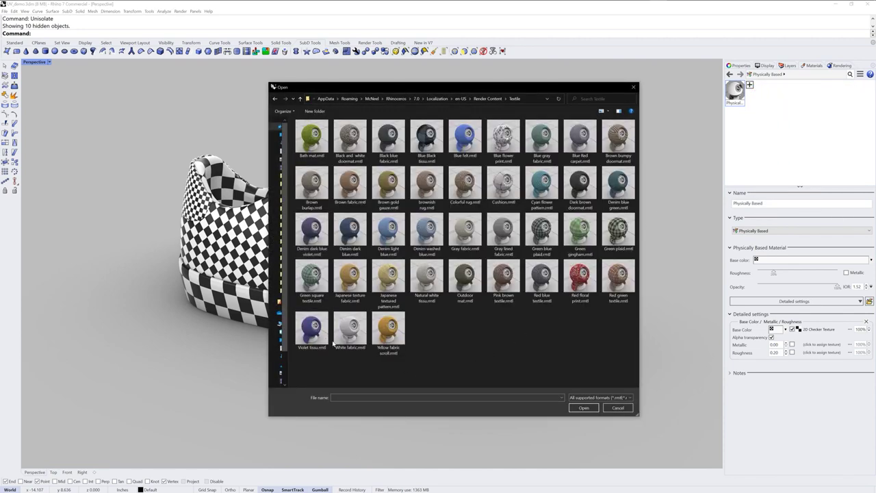
click(349, 232)
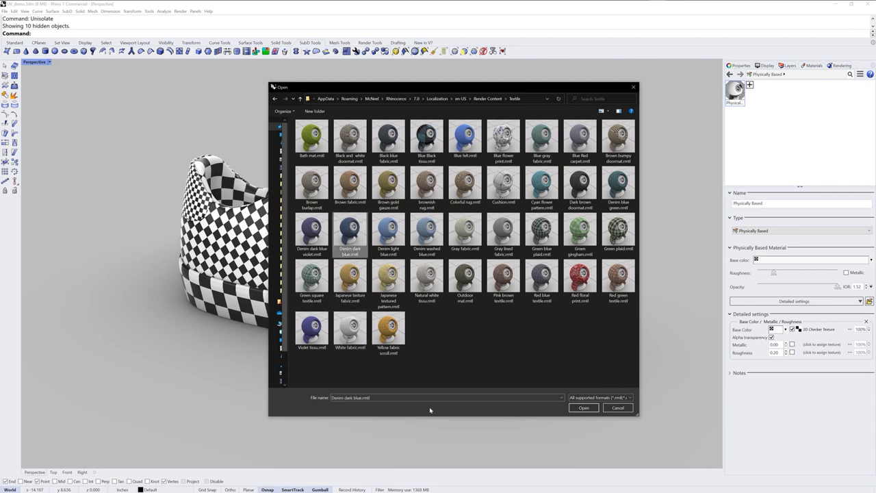
click(583, 409)
- Assign the Denim dark blue material to all shoe parts and inspect the weave up close
drag(596, 380, 267, 216)
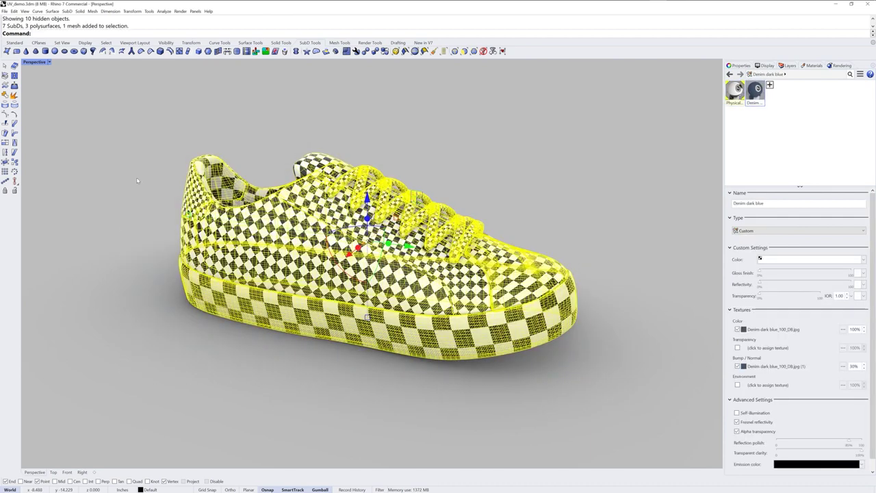
right_click(756, 94)
click(788, 97)
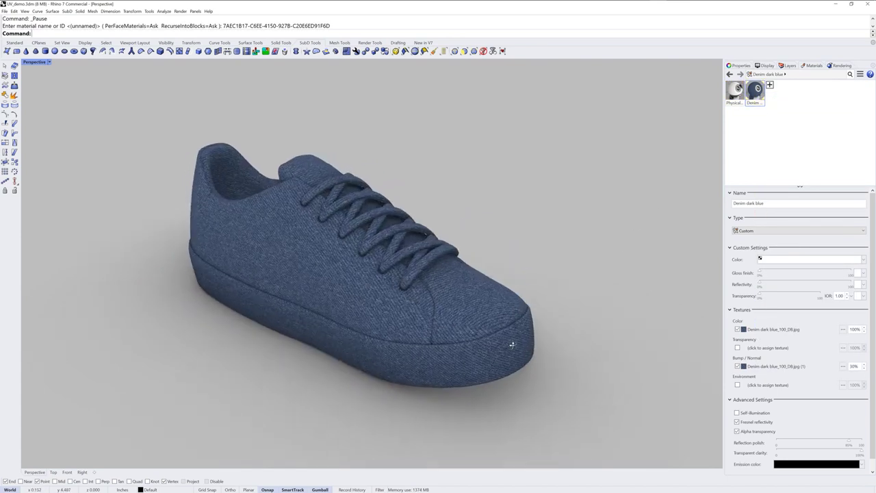
scroll(477, 364, up, 3)
scroll(477, 369, down, 2)
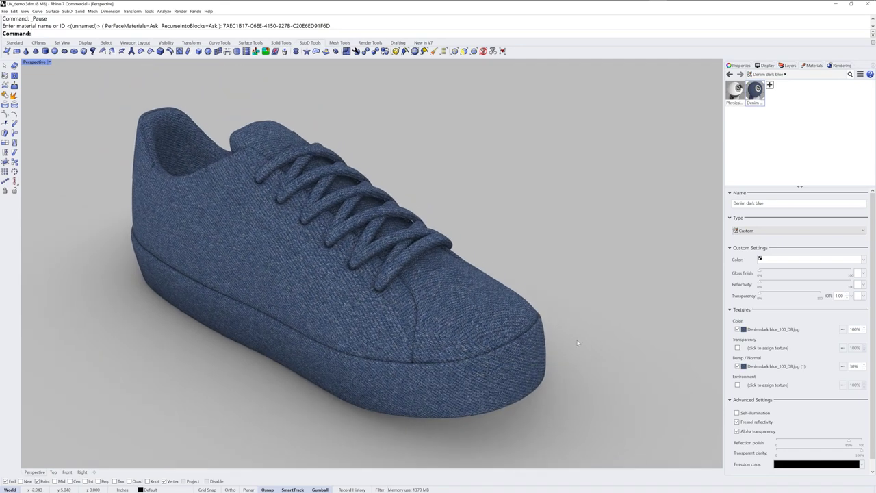
- Check the mapping of the denim's color and bump bitmaps, and automatically fix the WCS/OCS box-style texture mapping for all shoe parts
click(770, 329)
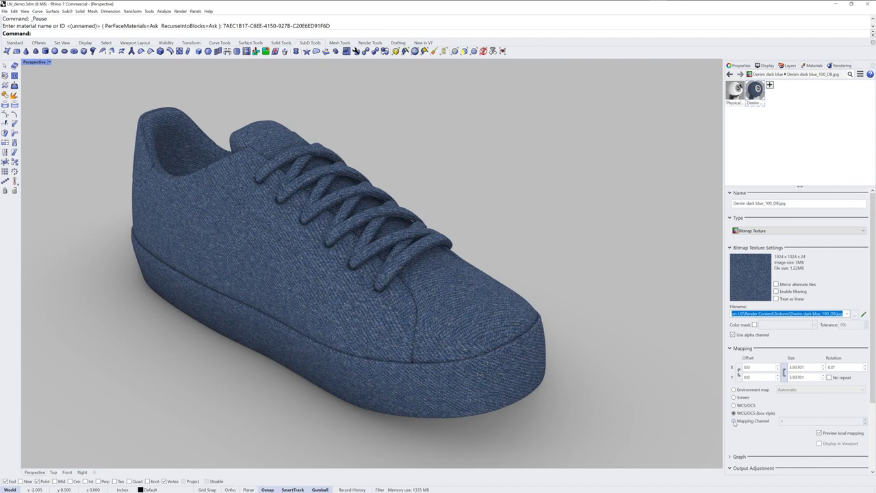
click(756, 95)
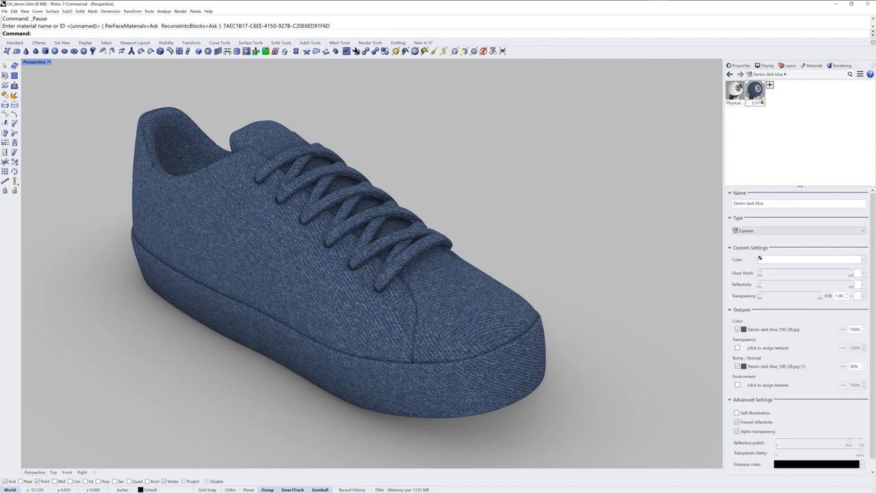
click(768, 368)
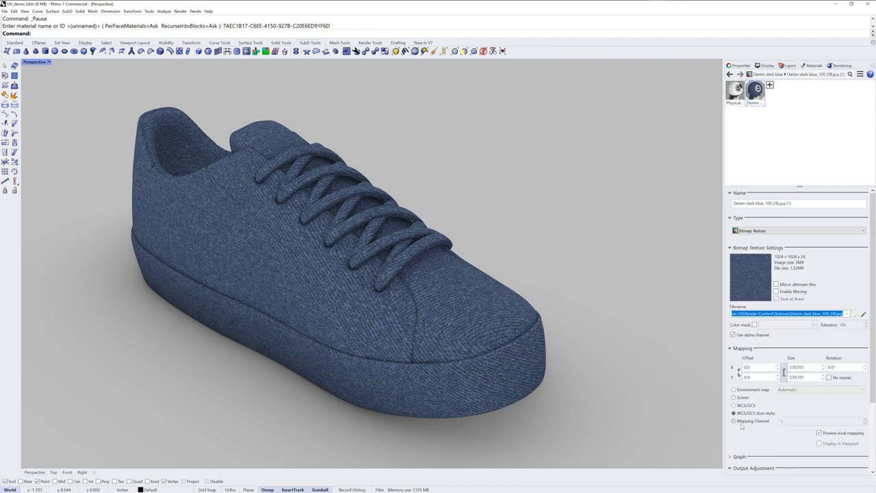
click(756, 95)
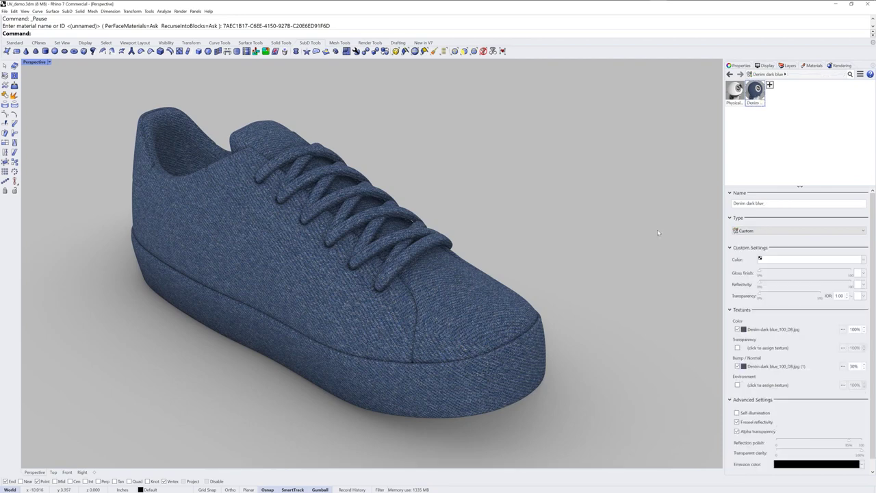
drag(597, 410, 71, 78)
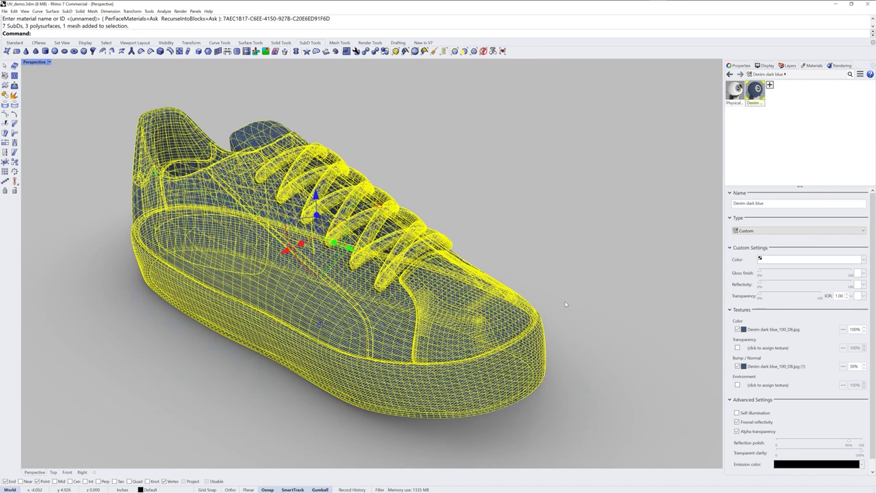
click(741, 65)
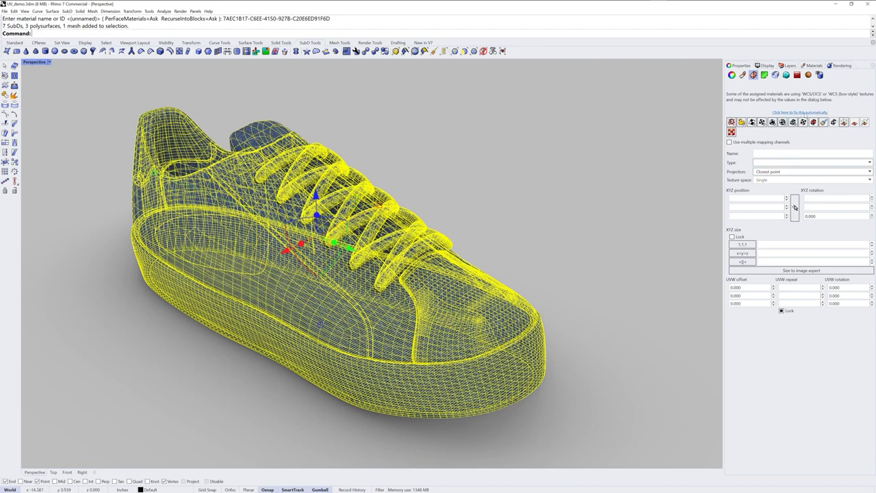
click(821, 113)
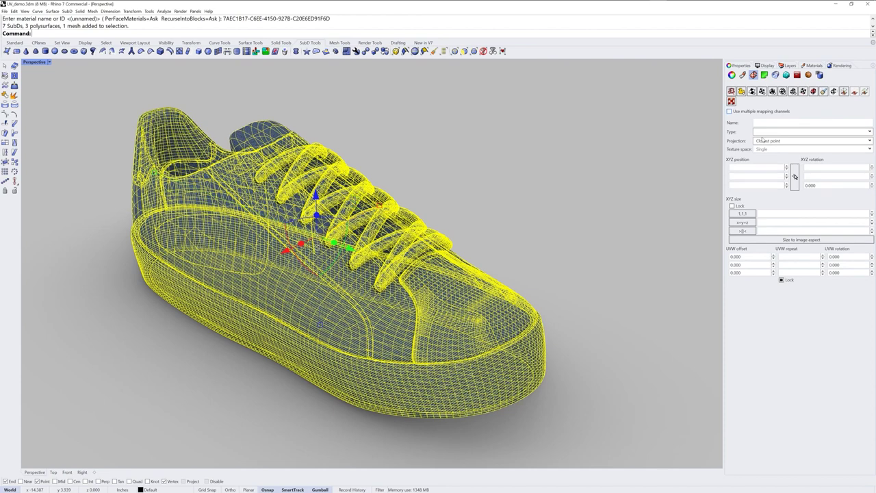
click(585, 275)
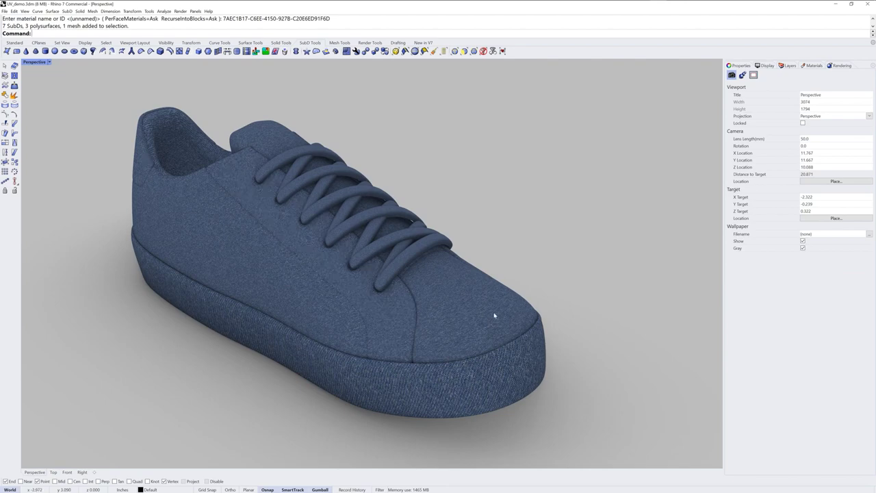
- Set the UVW repeat of the two lace eyelet panels to 10, deselect them and review the denim scale around the shoe
mouse_move(393, 357)
right_down()
mouse_move(424, 349)
mouse_move(401, 352)
mouse_move(421, 391)
mouse_move(402, 359)
right_up()
scroll(415, 272, up, 5)
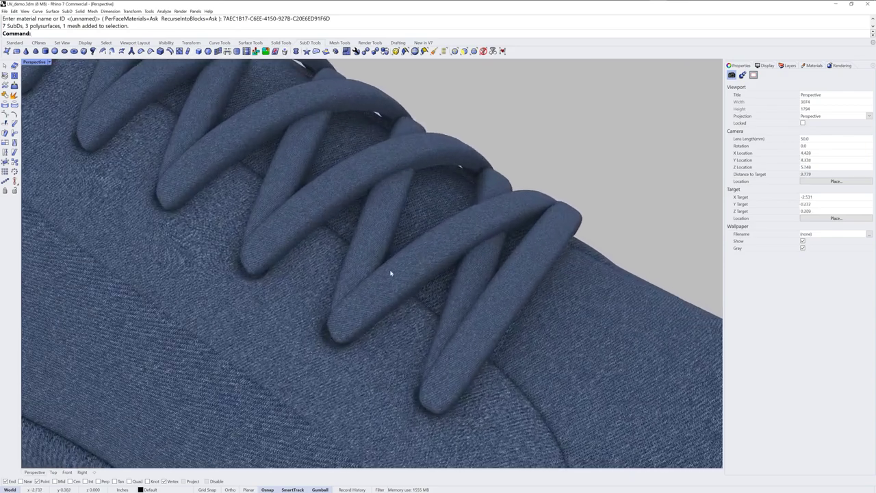
scroll(393, 294, down, 5)
right_drag(391, 313, 416, 349)
click(410, 314)
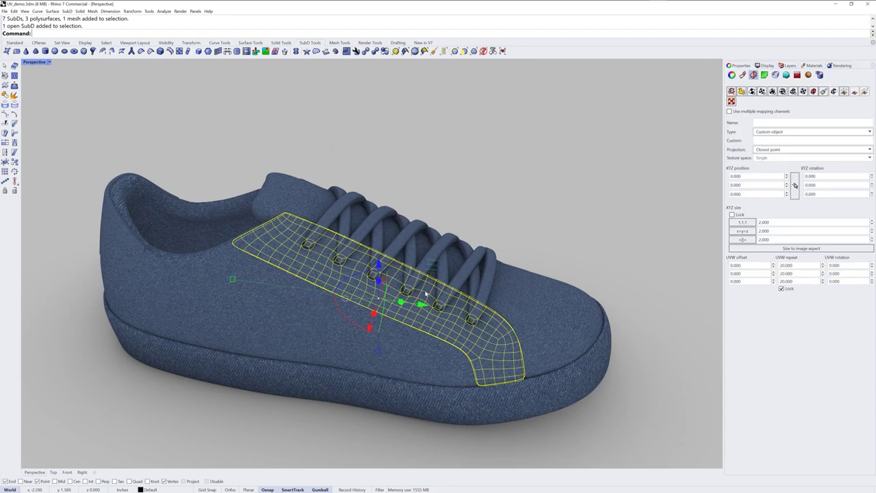
right_drag(410, 313, 395, 377)
shift+click(385, 199)
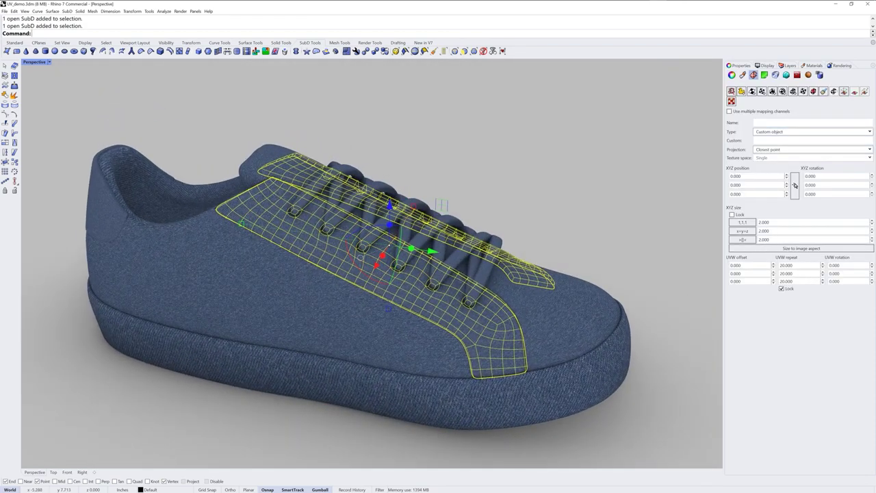
double_click(796, 267)
text(10)
key(Return)
click(644, 416)
right_drag(489, 335, 464, 328)
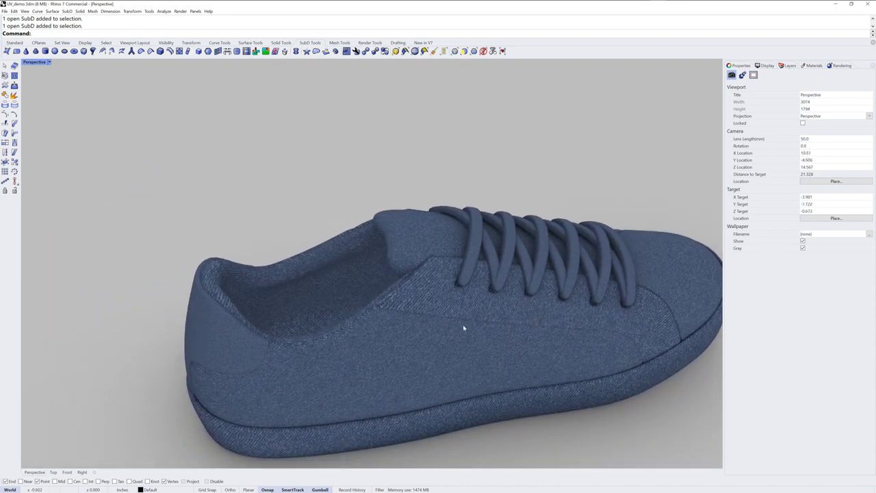
right_drag(391, 332, 458, 327)
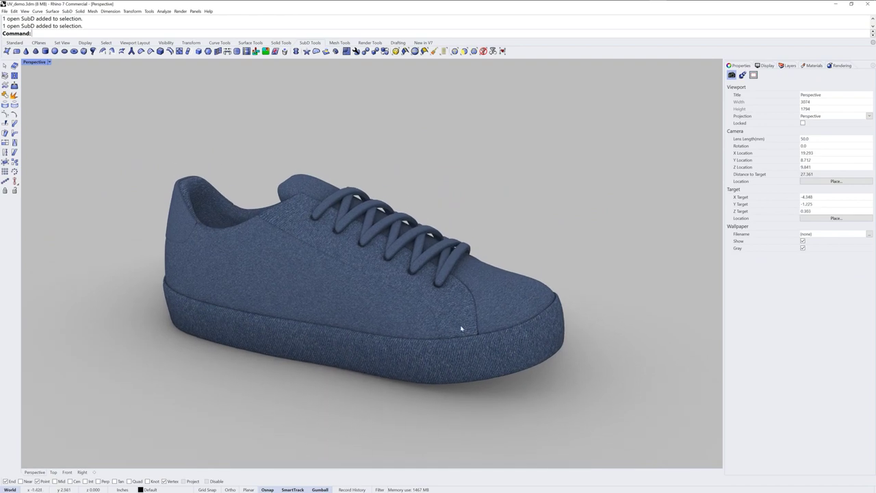
- Check the mapping settings of the denim's color bitmap and duplicate the Denim dark blue material
click(815, 65)
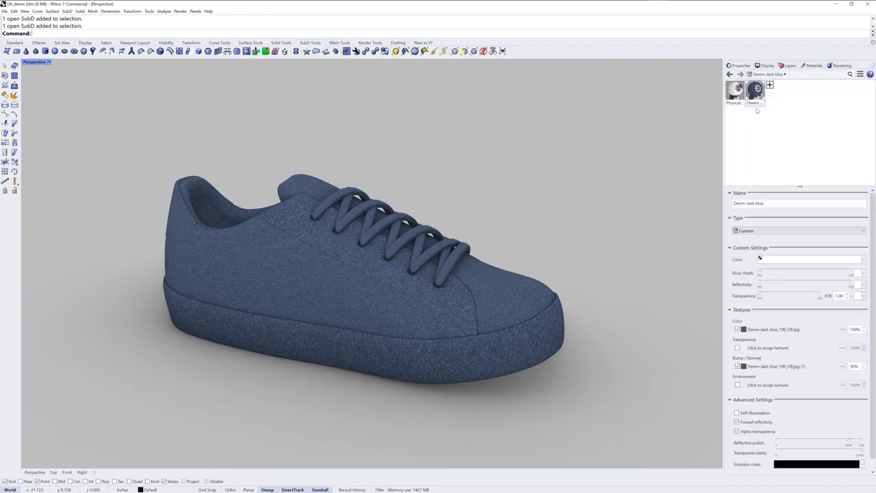
click(767, 329)
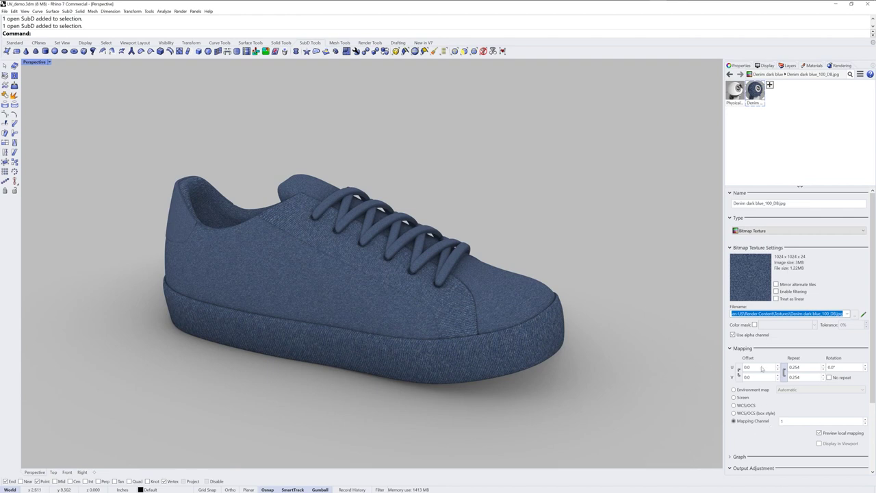
click(756, 91)
click(755, 90)
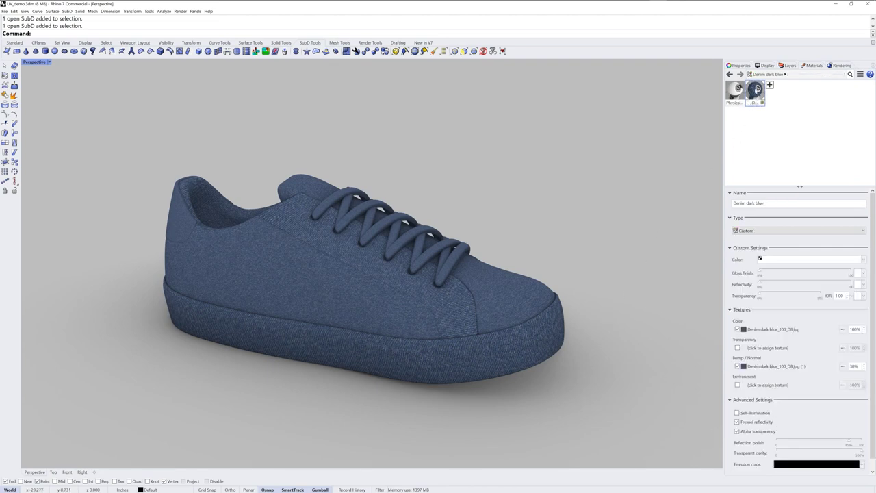
right_click(755, 90)
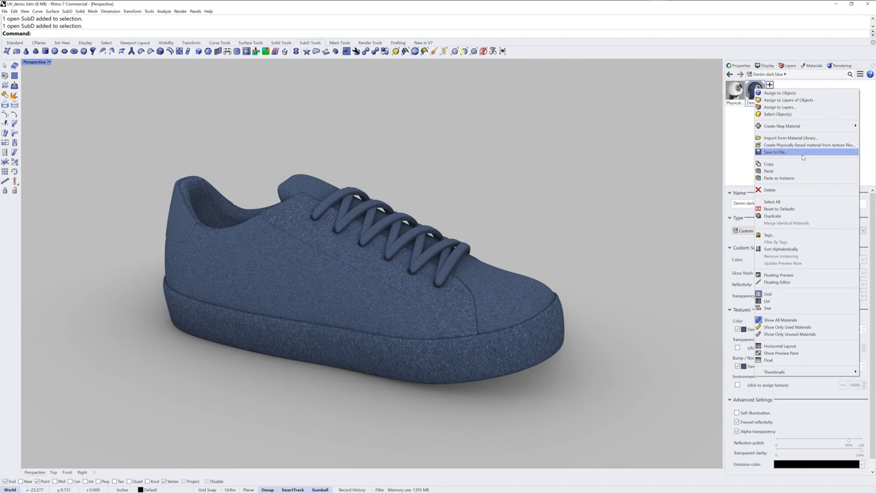
click(786, 216)
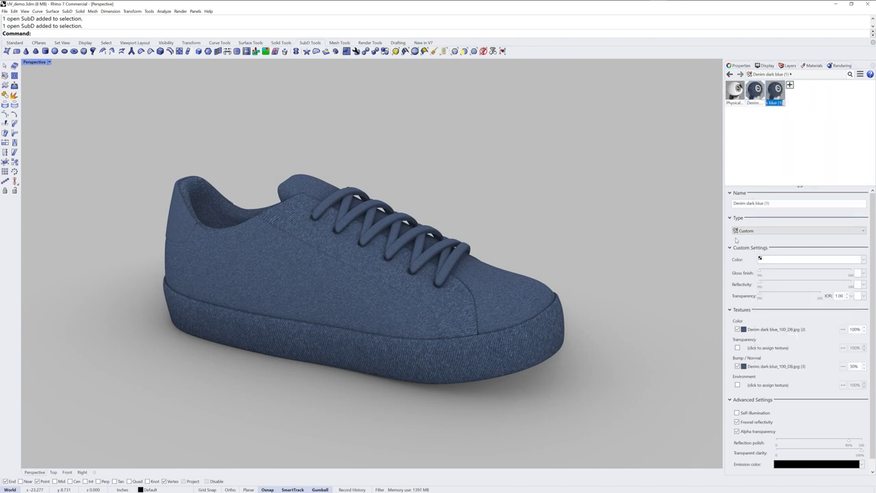
- Assign the duplicated denim material to the laces, both eyelet panels, tongue, inner lining and heel piece
click(451, 271)
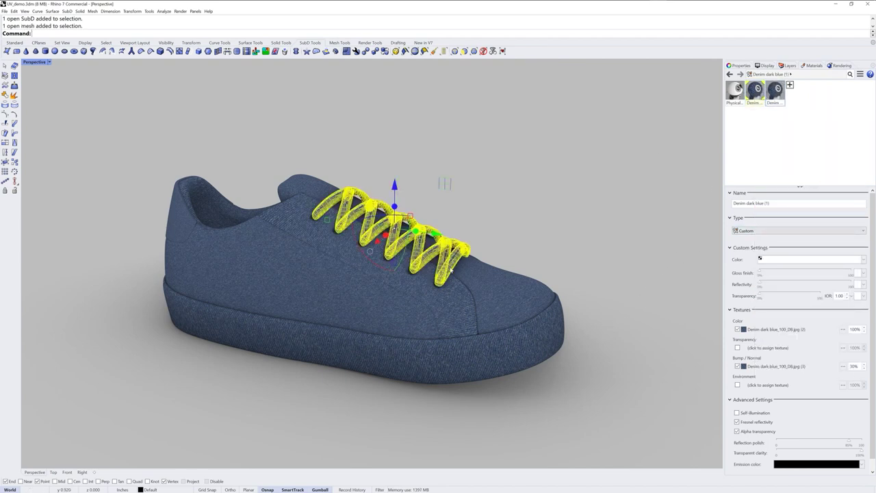
shift+click(453, 304)
right_drag(452, 304, 452, 258)
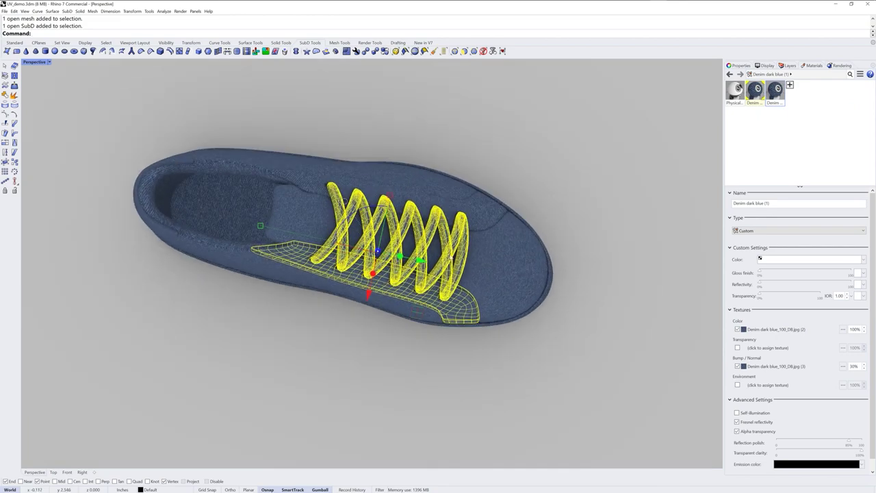
shift+click(403, 196)
shift+click(292, 229)
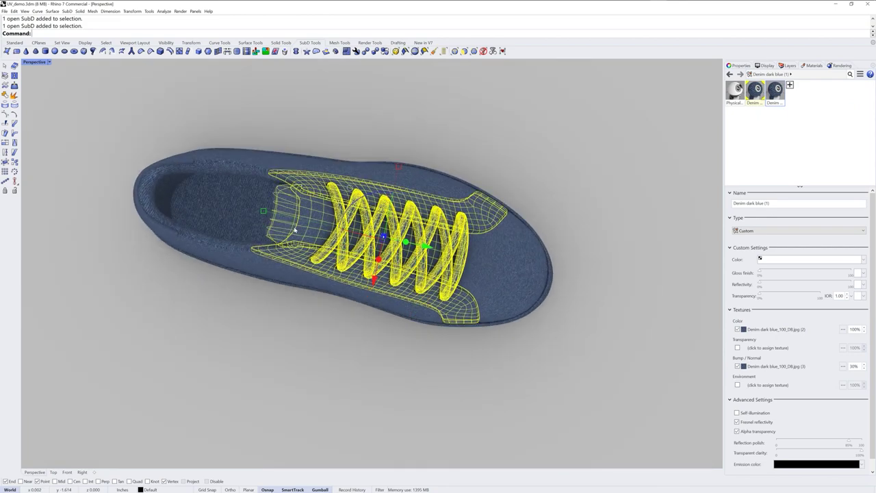
shift+right_drag(332, 290, 417, 320)
shift+click(246, 213)
shift+click(243, 210)
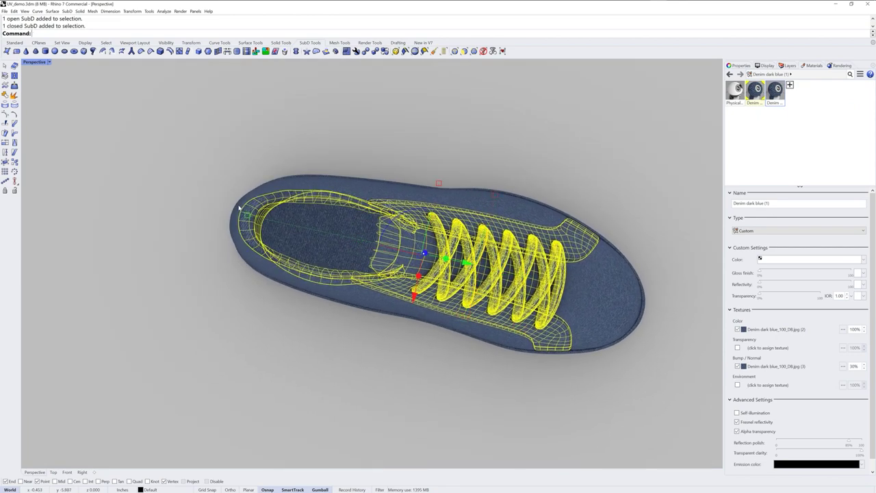
right_click(775, 91)
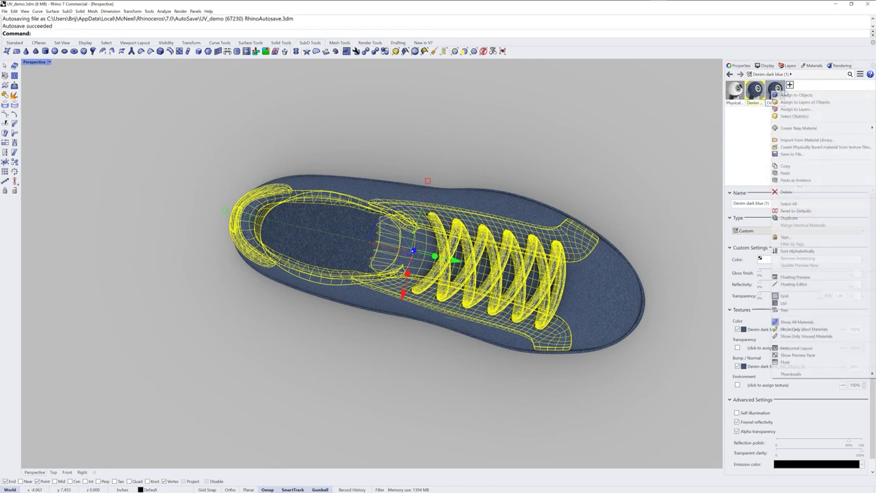
click(795, 95)
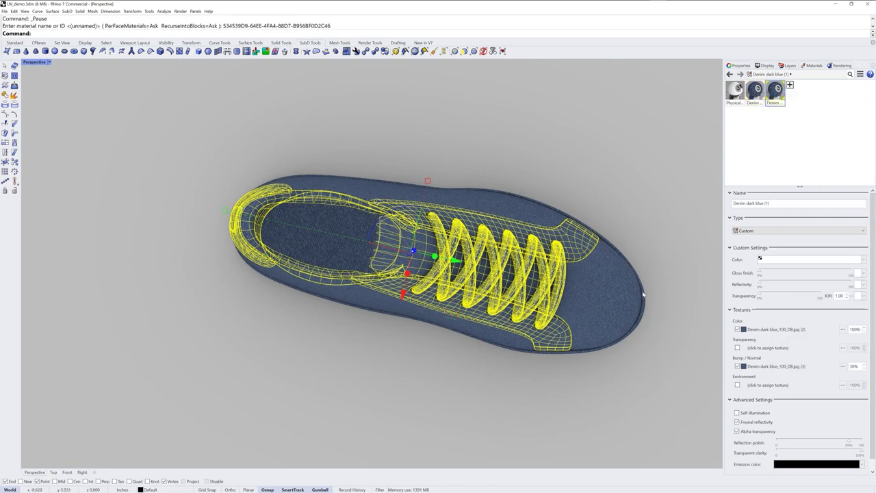
- Reduce the color texture amount of the duplicated denim material to 30%
right_drag(627, 386, 582, 305)
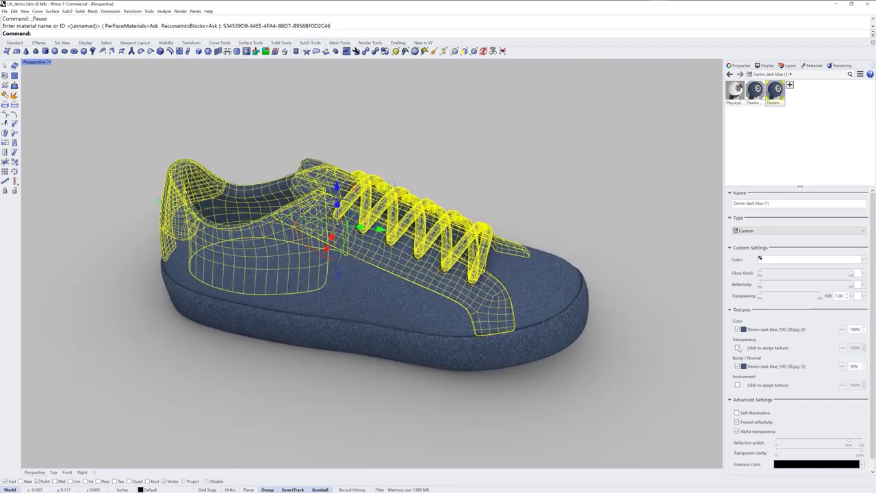
double_click(856, 329)
text(30)
key(Return)
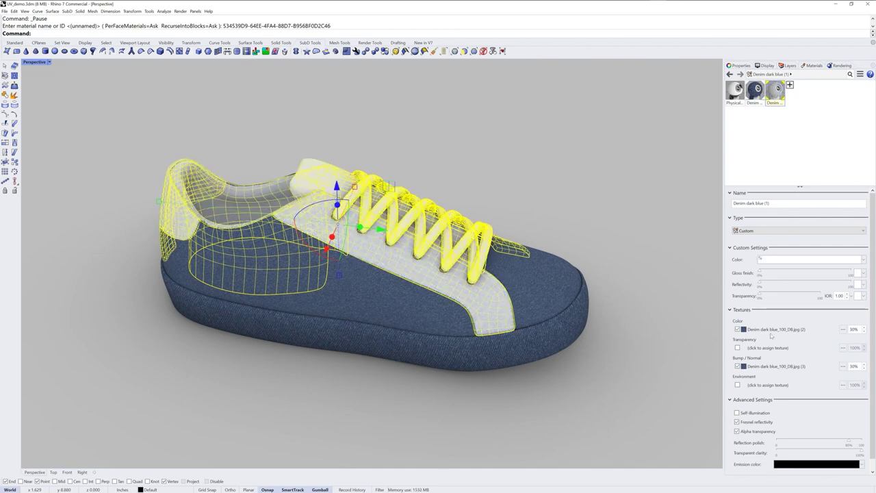
- Set the duplicated denim material's color by sampling the dark denim on the toe, then deselect the accent parts
click(791, 261)
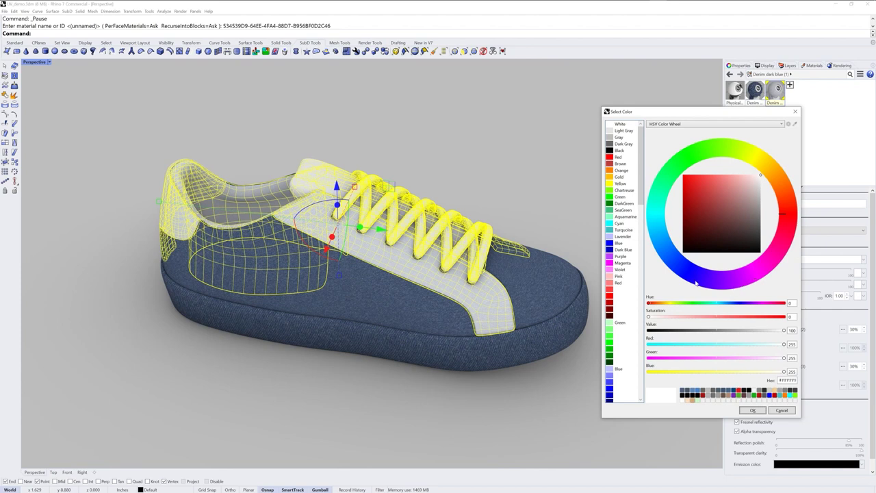
click(795, 125)
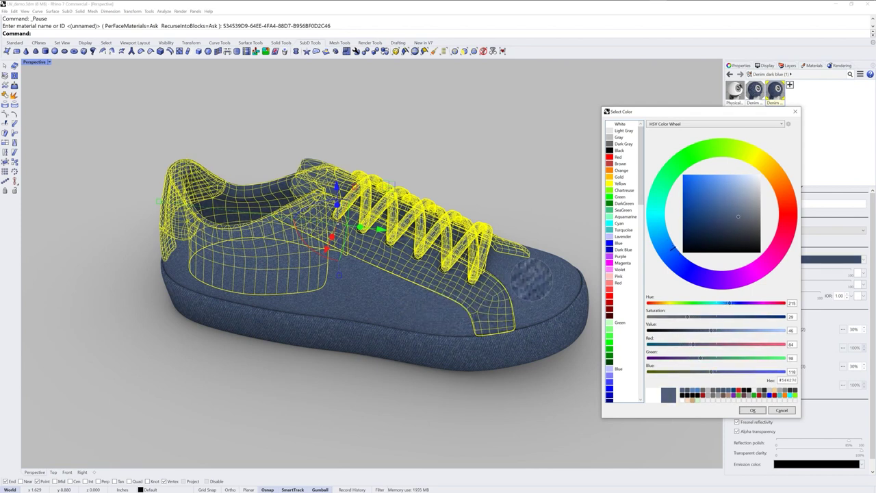
click(530, 282)
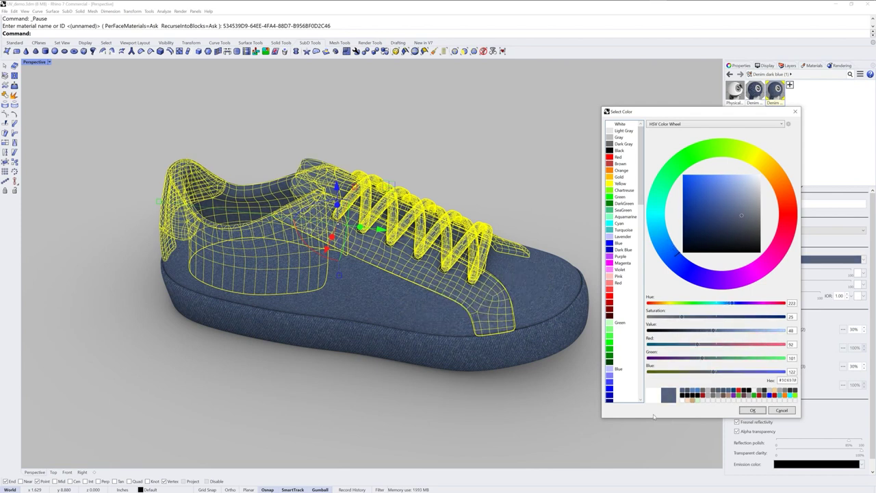
click(751, 409)
click(576, 372)
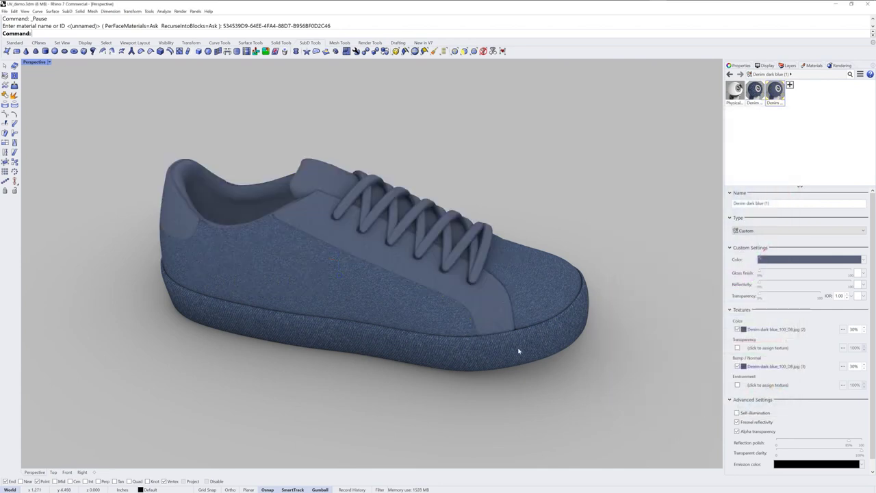
right_drag(494, 319, 550, 310)
- Change the duplicated denim material's color to a lighter, more saturated blue for the accent parts
click(801, 260)
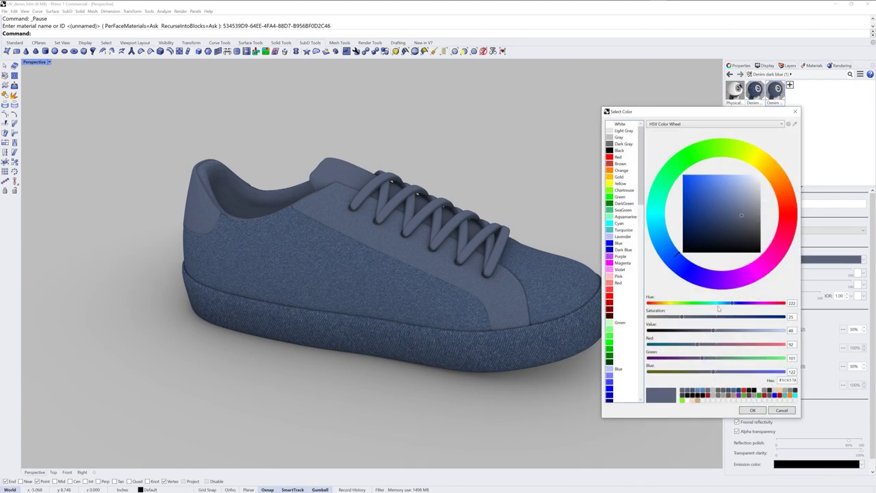
click(738, 207)
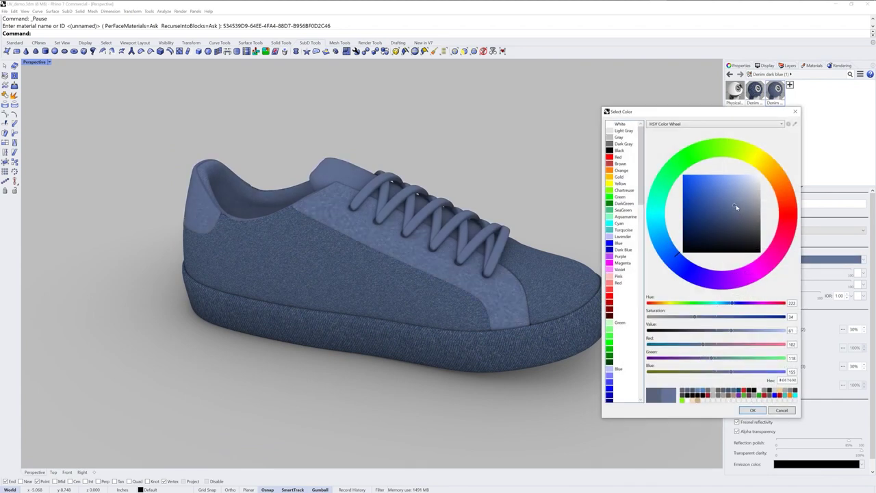
click(727, 200)
click(752, 410)
right_drag(489, 327, 449, 310)
- Reassign the original Denim dark blue material to the tongue and deselect it
click(363, 236)
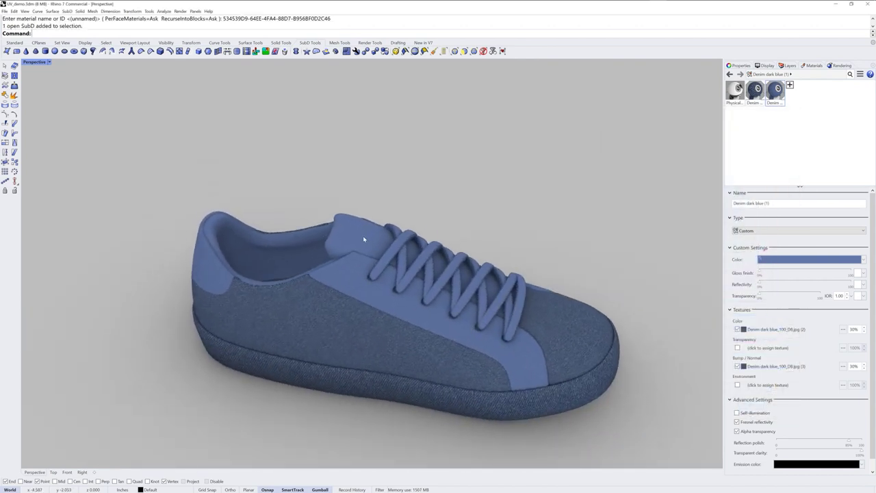
click(756, 94)
right_click(756, 92)
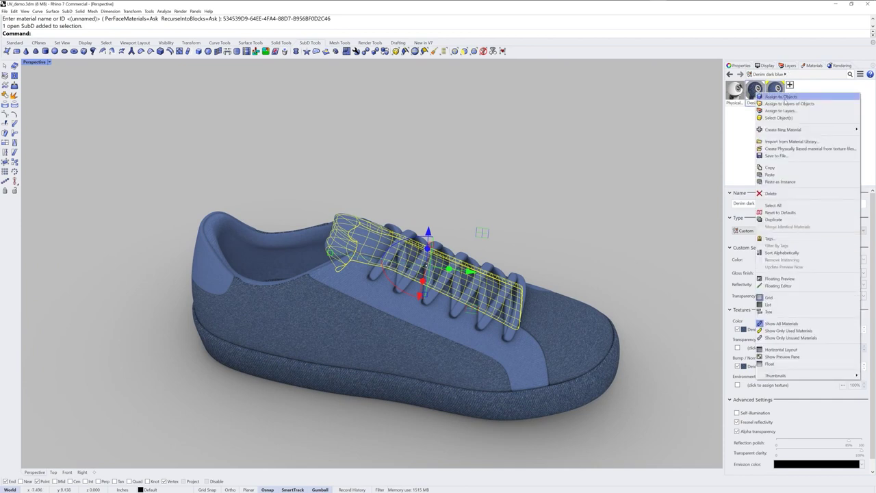
click(786, 97)
click(615, 180)
right_drag(603, 250, 519, 332)
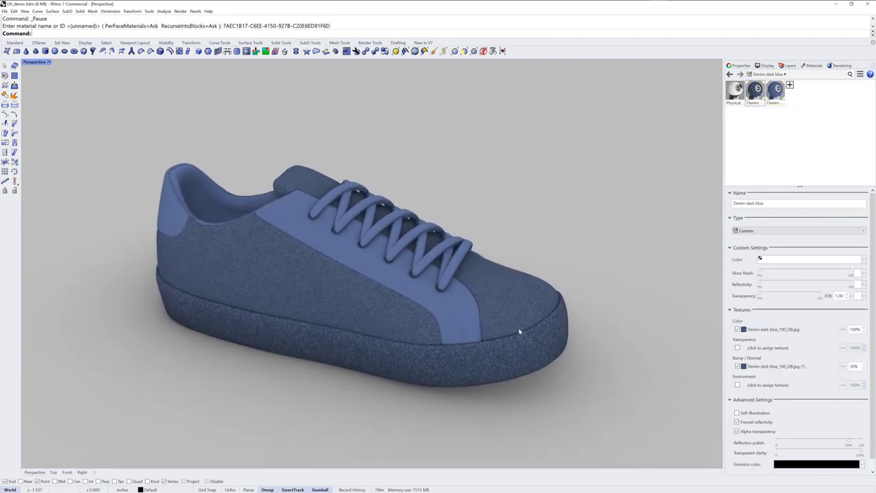
- Create a new Physically Based material, assign it to the sole and deselect the sole
click(498, 373)
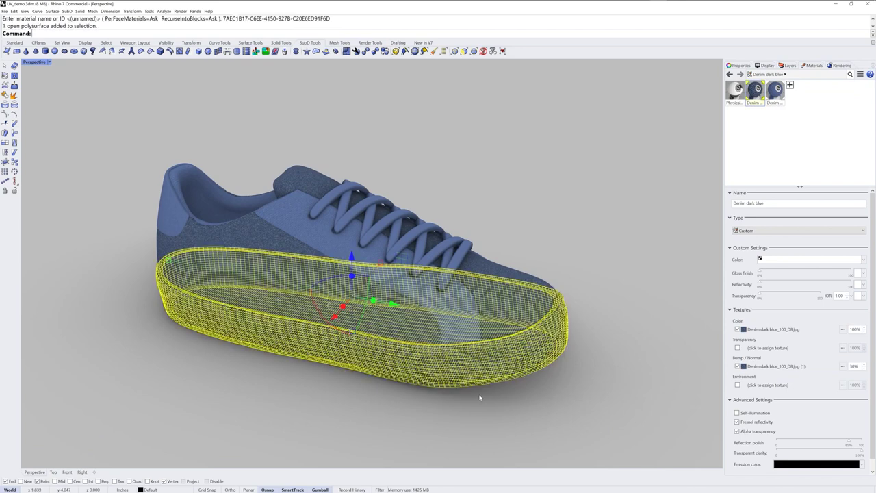
click(789, 87)
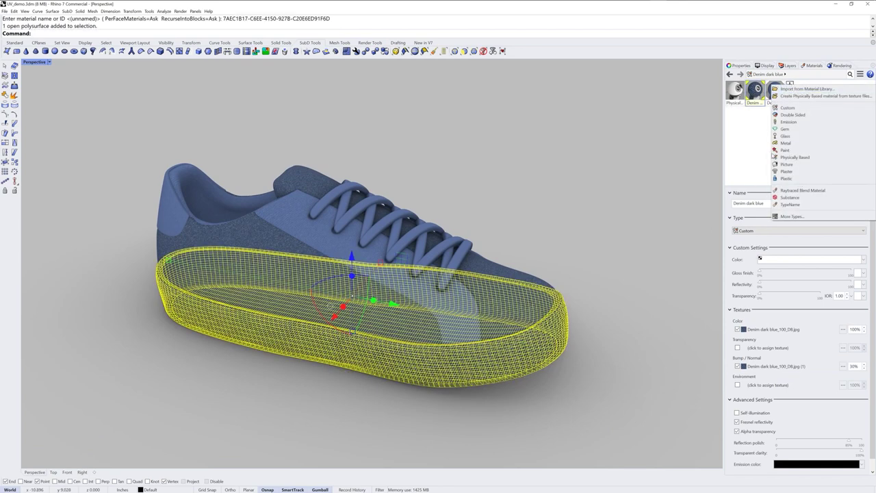
click(794, 156)
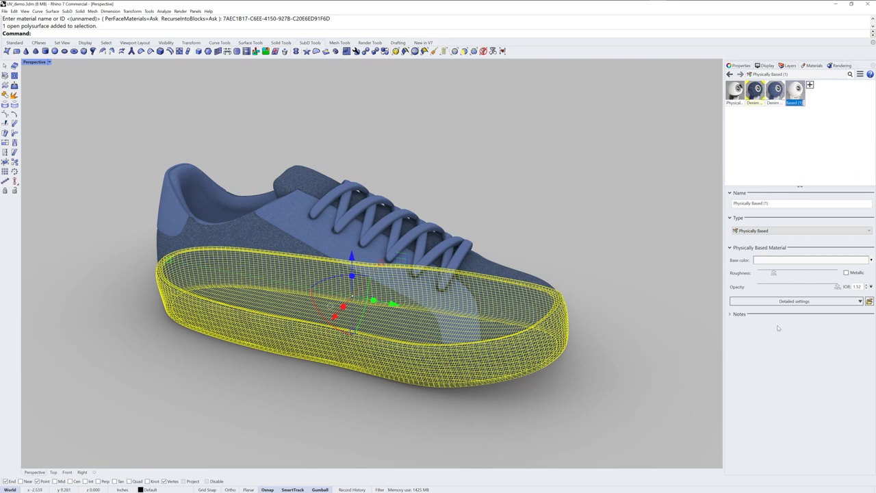
right_click(795, 93)
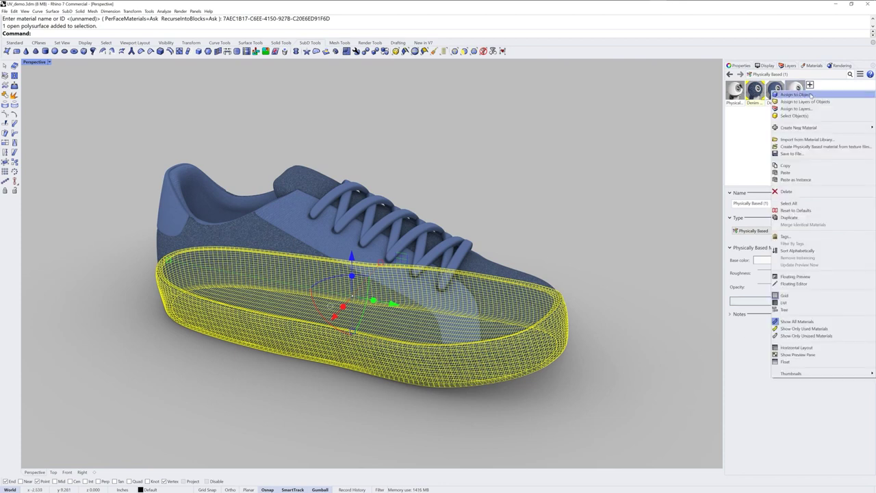
click(812, 98)
click(609, 350)
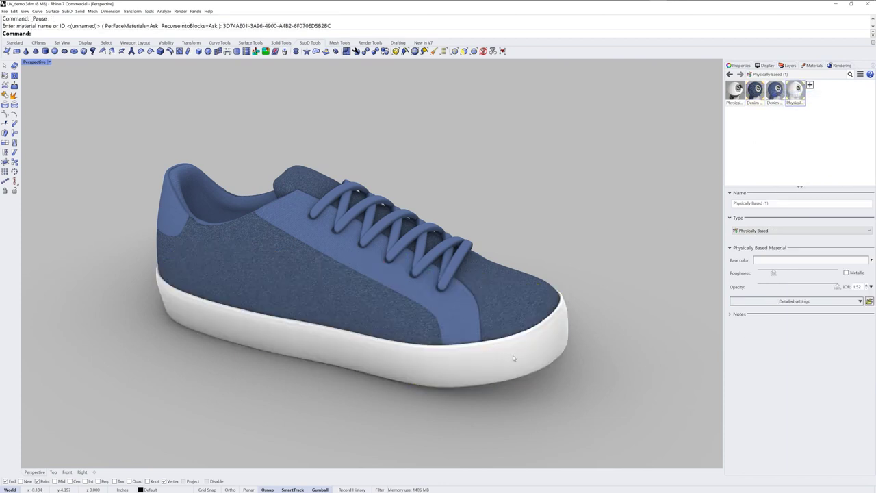
- Show the Base Color / Metallic / Roughness and Bump / Normal and displacement detailed settings for the sole material
scroll(513, 355, up, 5)
right_drag(558, 348, 489, 363)
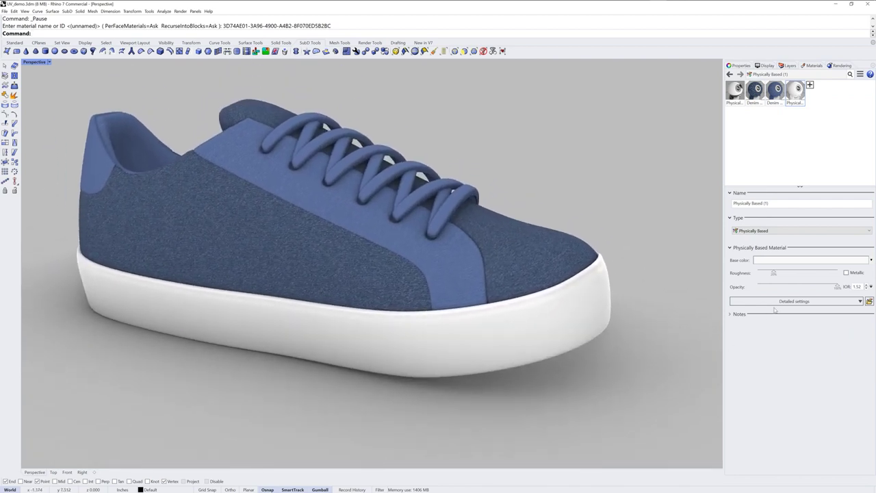
click(794, 302)
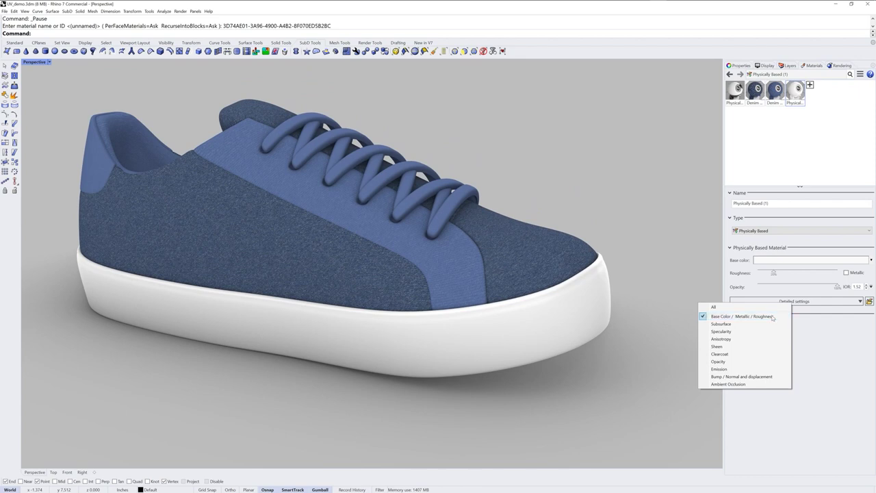
click(774, 317)
click(803, 302)
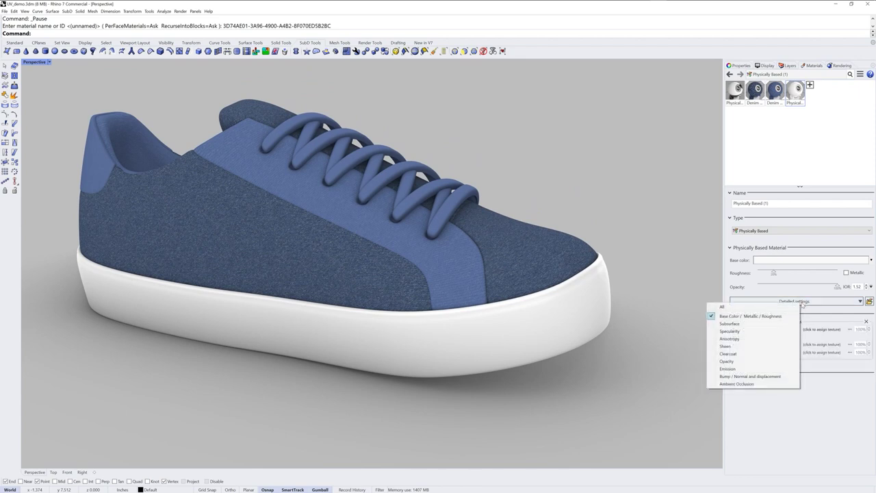
click(764, 376)
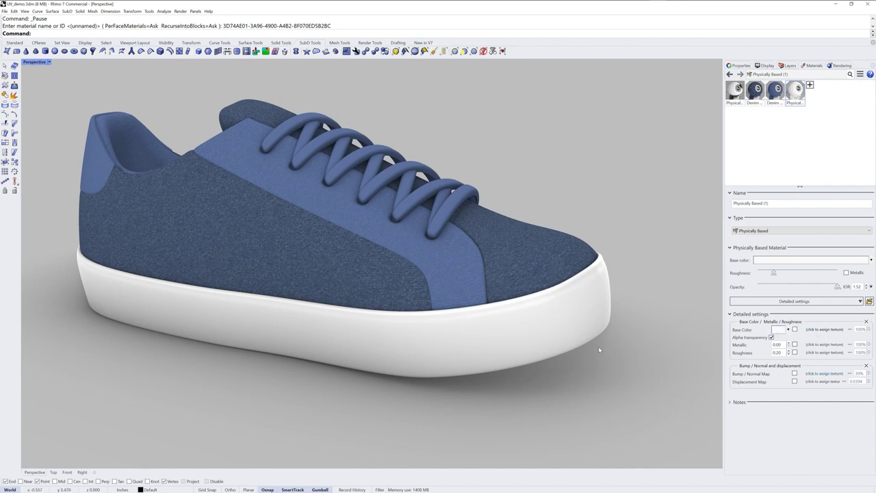
- Add a Noise Texture to the sole material's base color
click(823, 330)
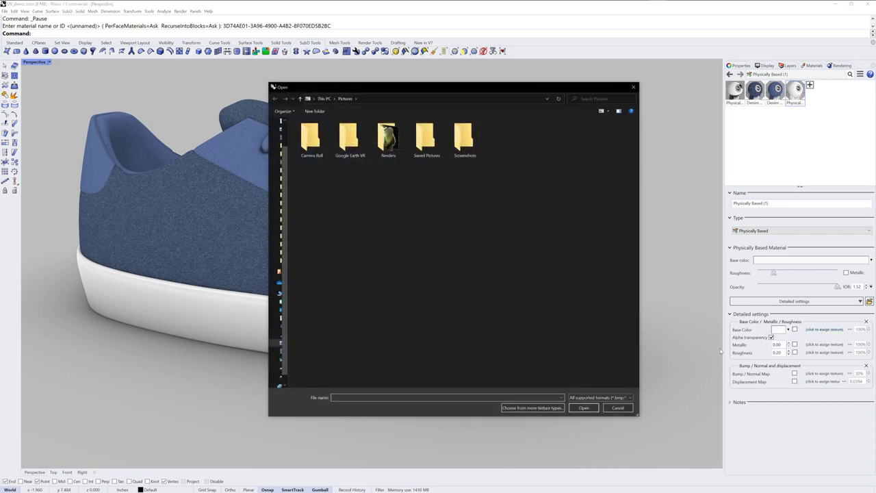
click(533, 408)
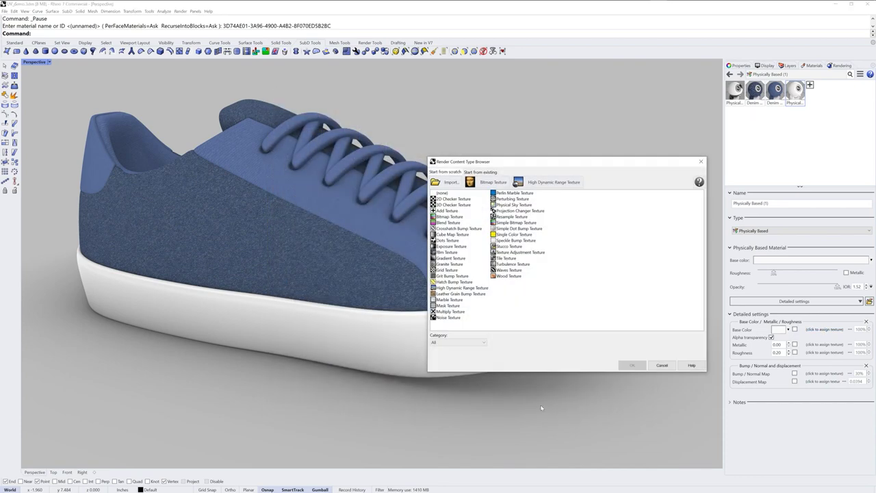
click(448, 318)
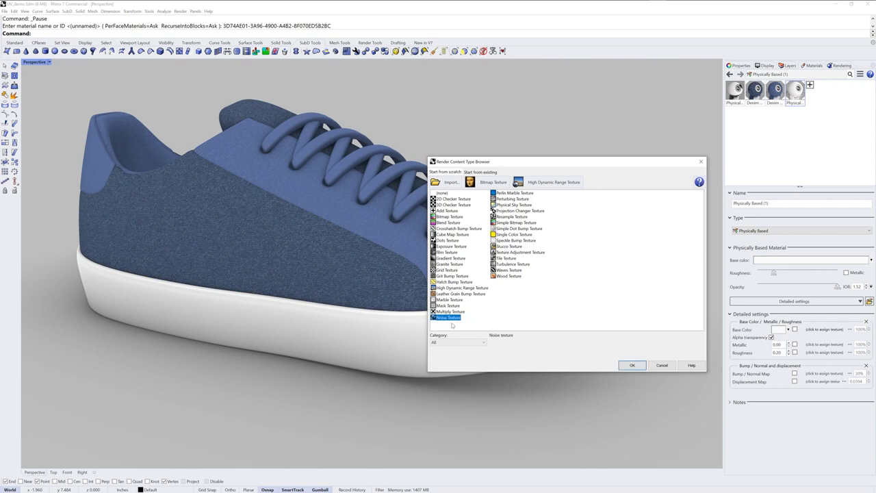
click(636, 367)
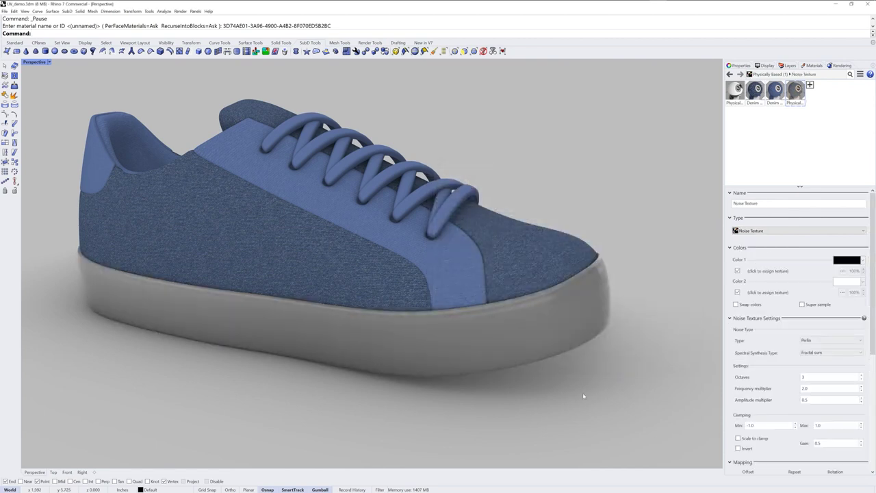
- Set the noise texture's UVW mapping repeat to 500 and return to the sole material's settings
scroll(873, 330, down, 2)
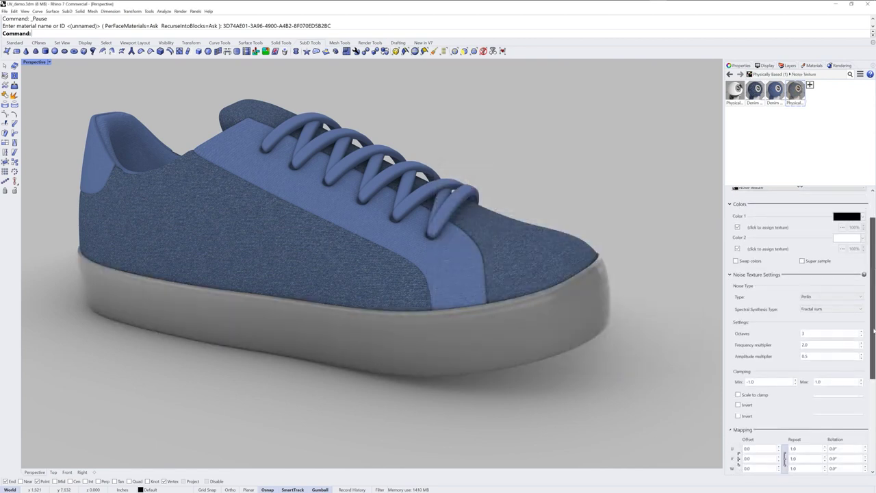
scroll(873, 331, down, 3)
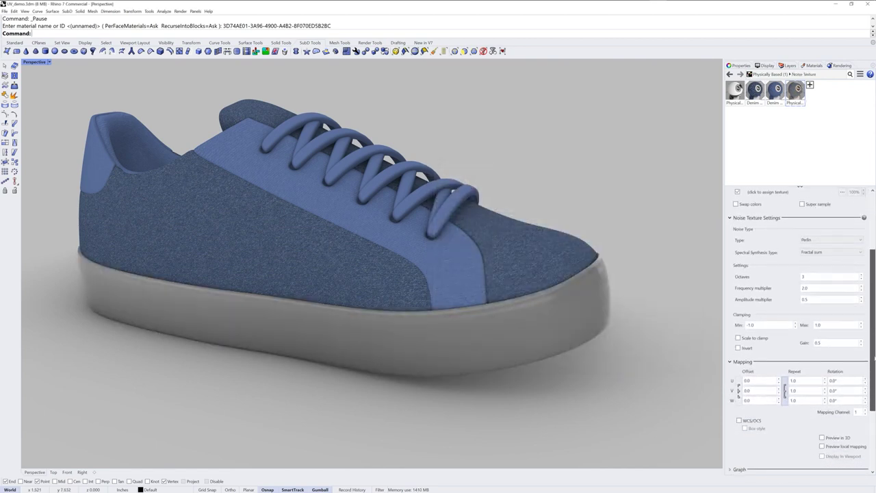
double_click(795, 372)
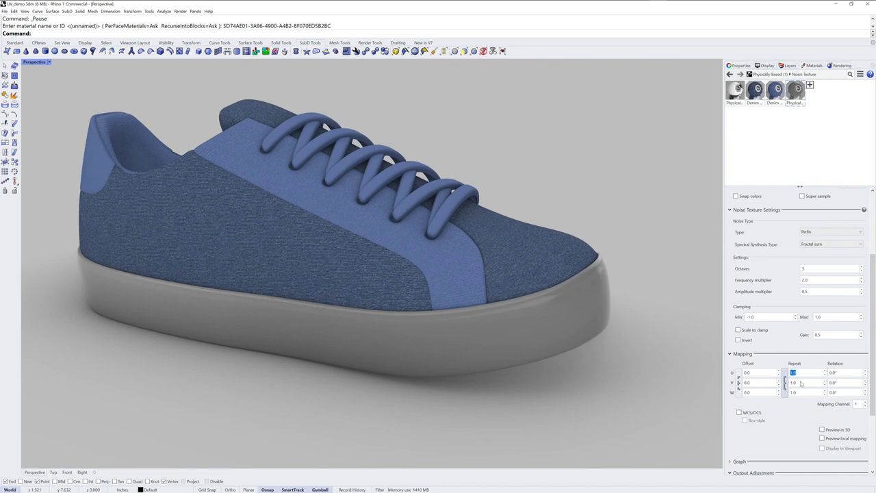
text(500)
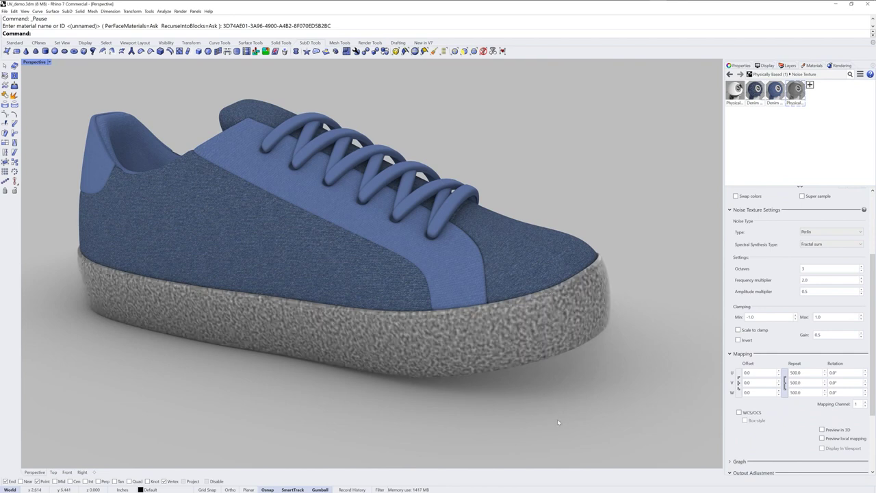
click(796, 92)
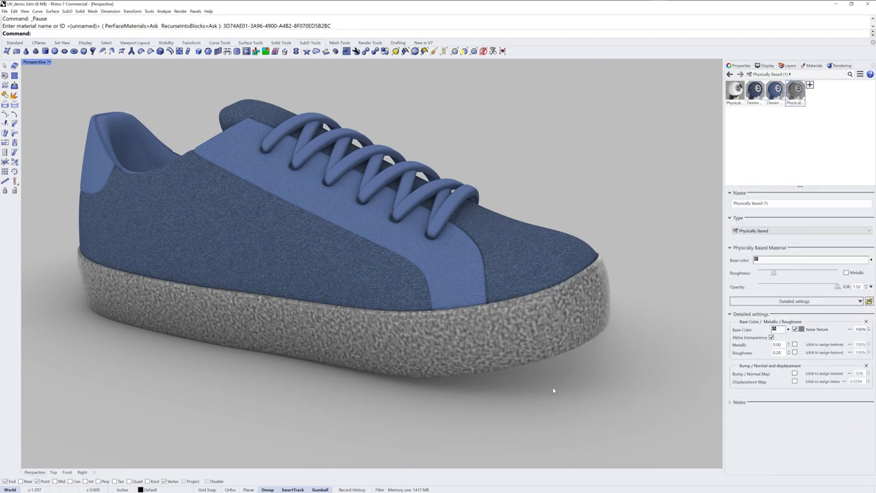
- Move the noise texture from the sole material's base color to its Bump / Normal map
right_drag(552, 387, 636, 355)
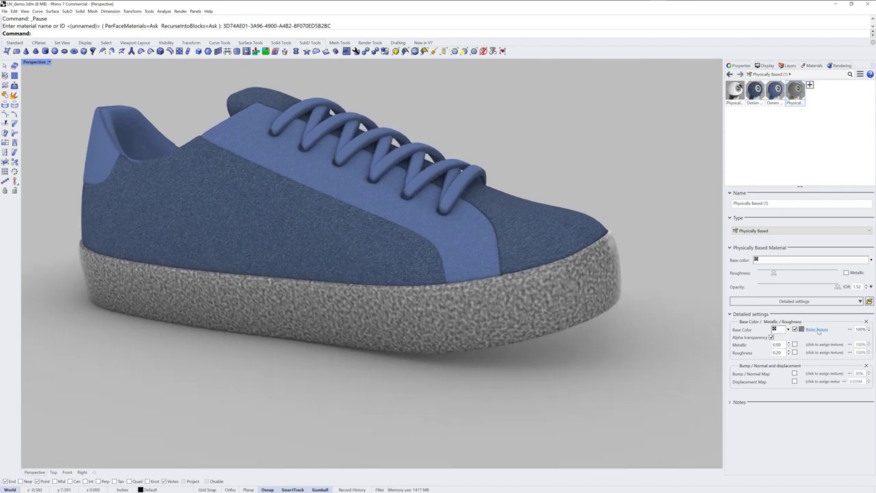
drag(818, 330, 824, 374)
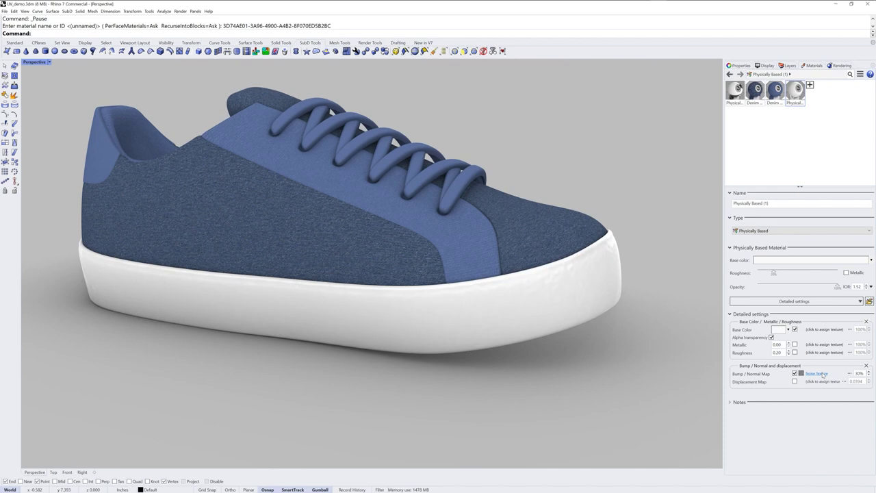
scroll(507, 337, down, 2)
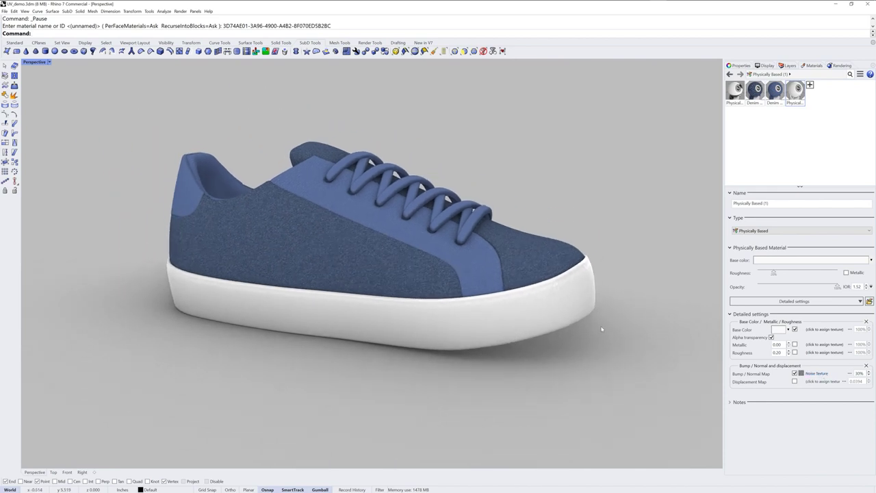
- Sample the blue of the shoe's accent part for the sole material's base color and lighten it
click(781, 261)
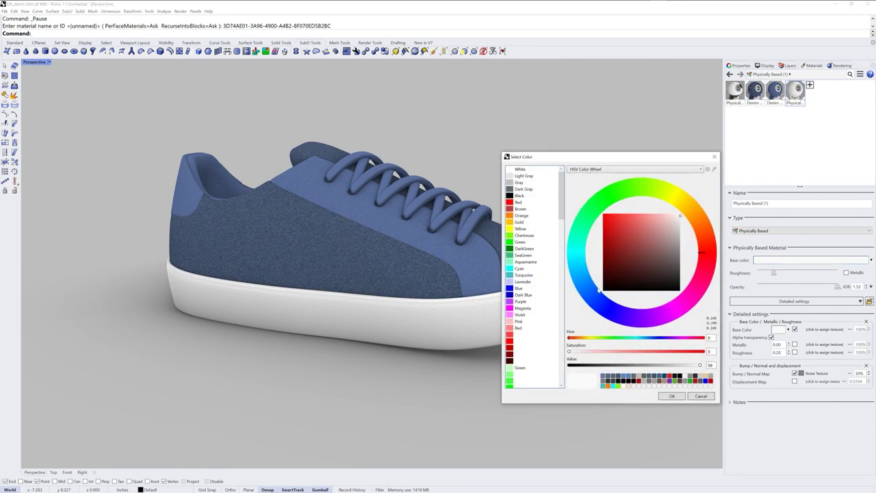
click(713, 169)
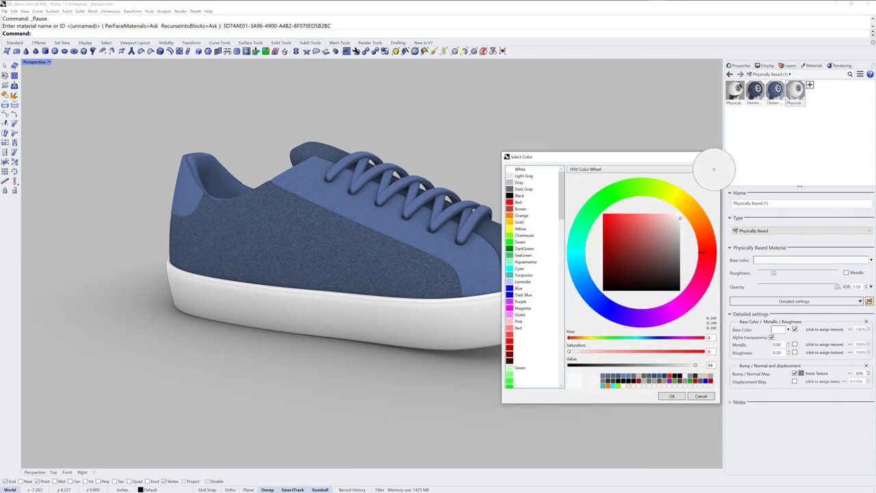
click(482, 253)
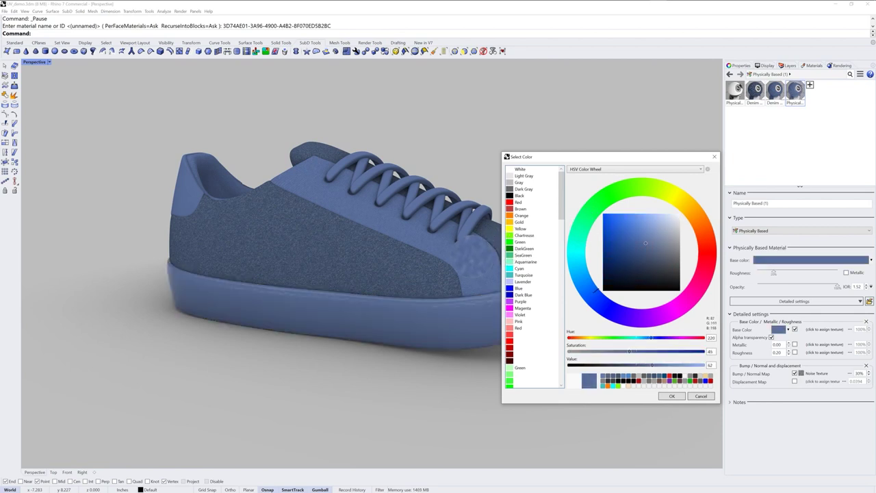
click(647, 240)
click(652, 231)
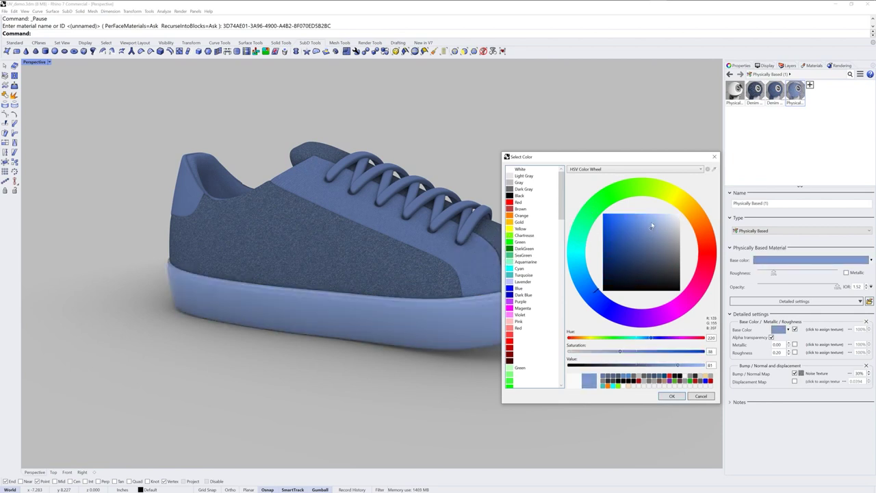
click(655, 223)
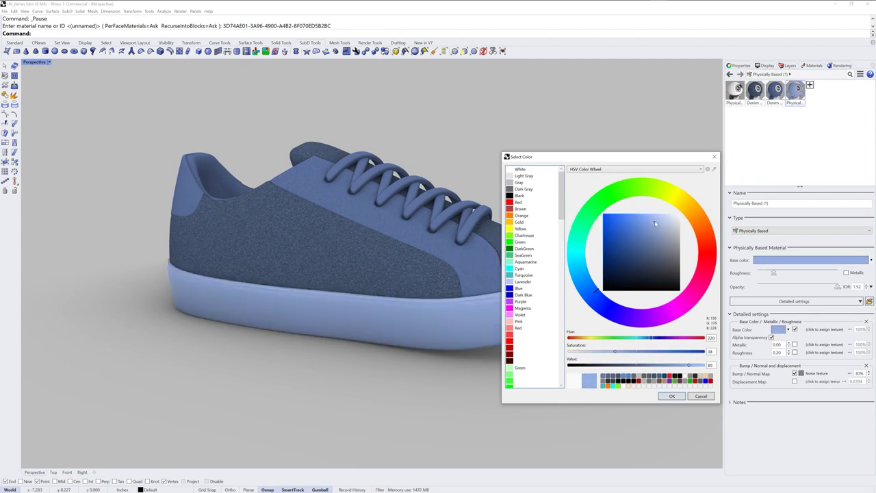
click(672, 396)
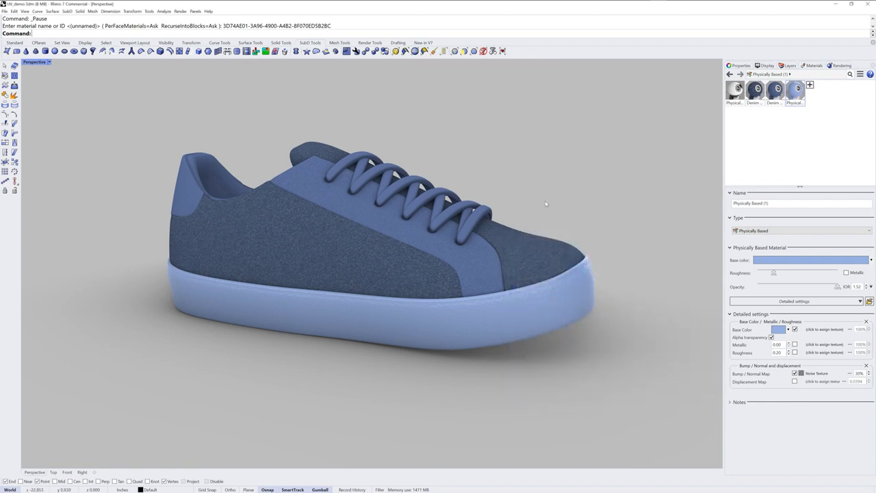
- Copy the color of the Denim dark blue (1) material and paste it as the Physically Based (1) base color
click(776, 91)
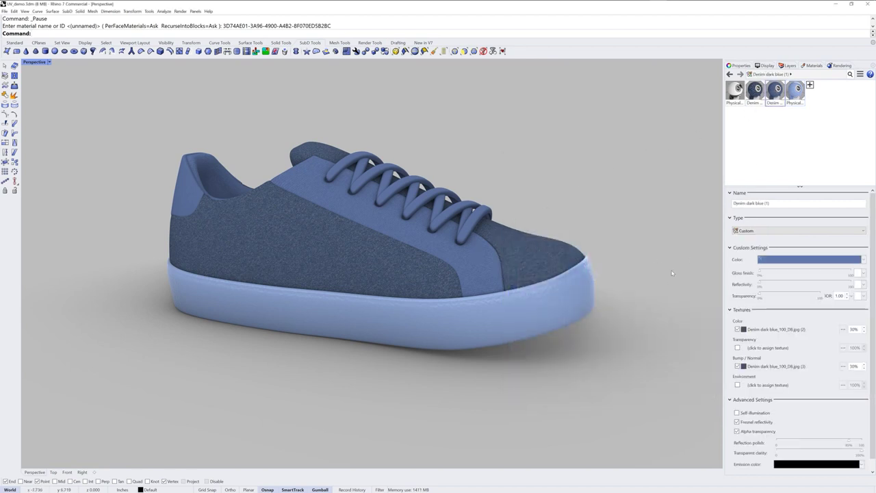
click(864, 260)
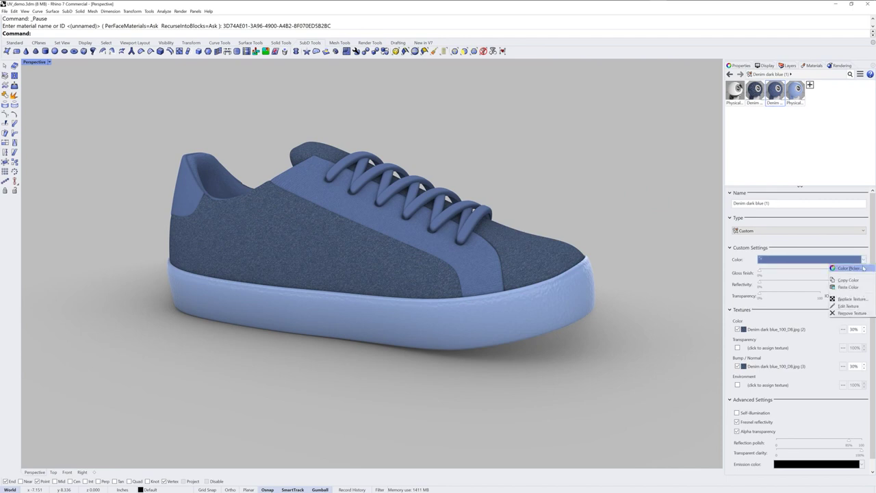
click(857, 282)
click(795, 93)
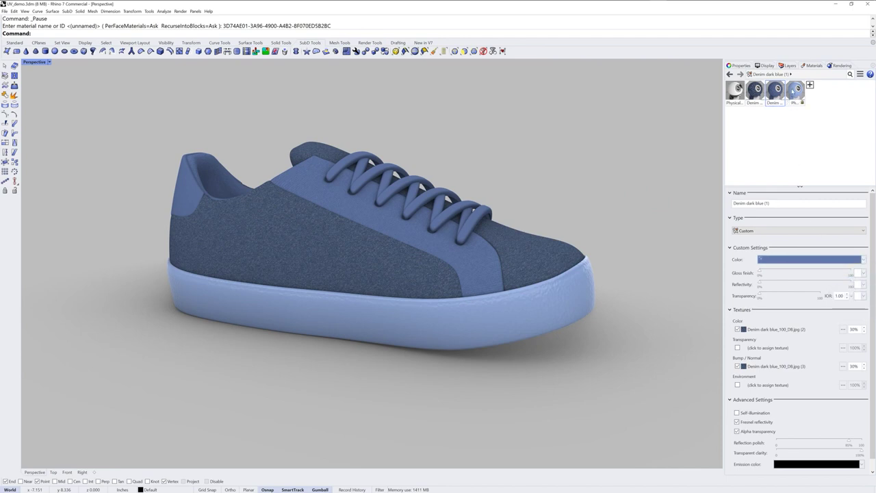
click(871, 260)
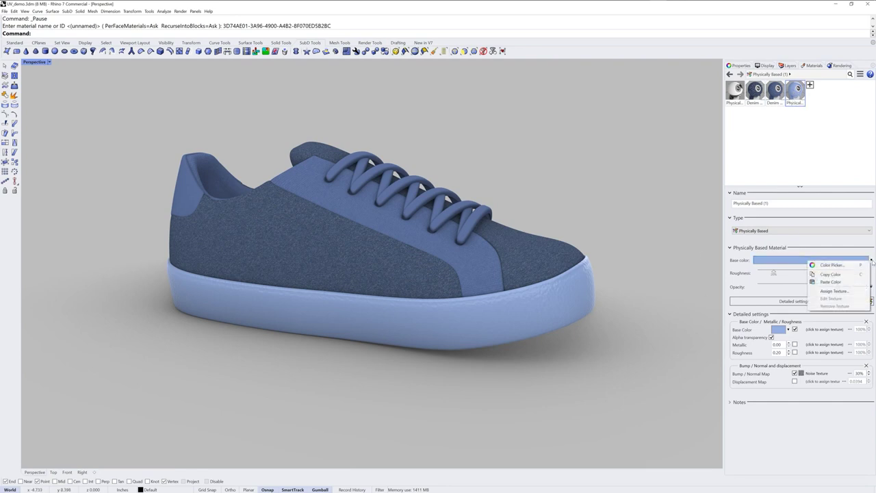
click(832, 283)
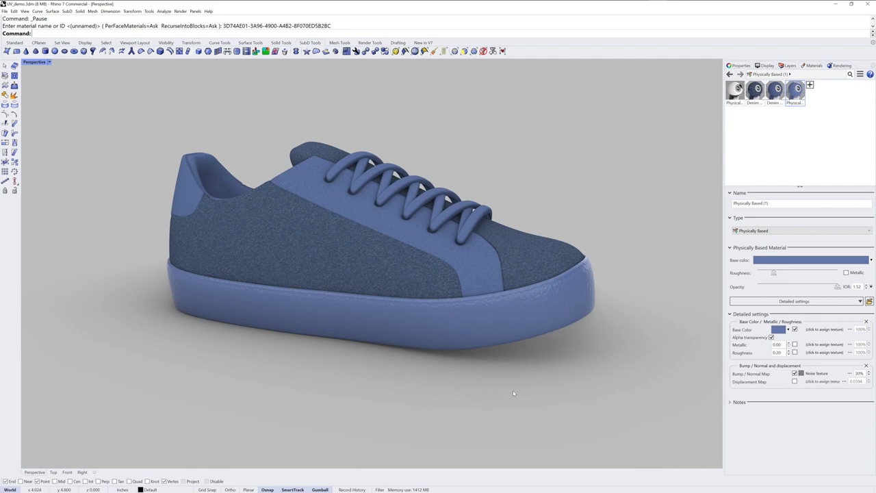
- Show the sole material's Ambient Occlusion settings and copy the bump's noise texture to the Ambient Occlusion Map
mouse_move(532, 309)
right_down()
mouse_move(471, 304)
mouse_move(530, 306)
mouse_move(519, 312)
right_up()
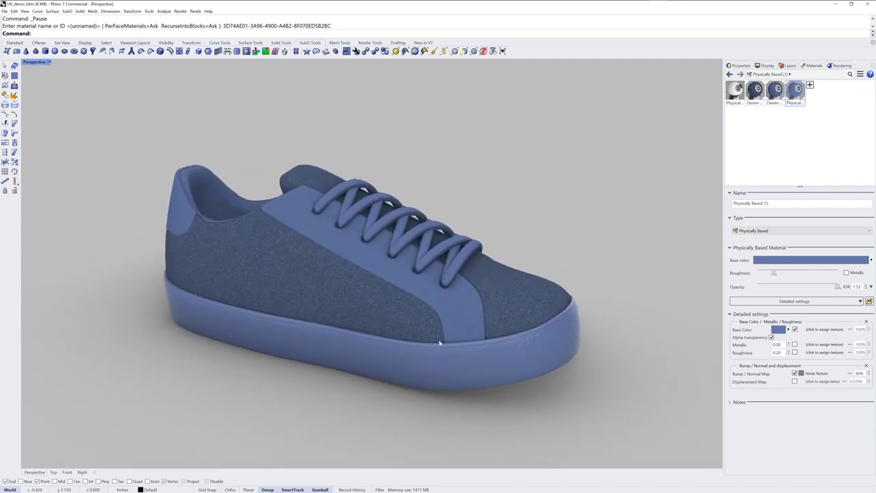
scroll(440, 341, up, 2)
mouse_move(445, 333)
right_down()
mouse_move(480, 333)
mouse_move(460, 325)
right_up()
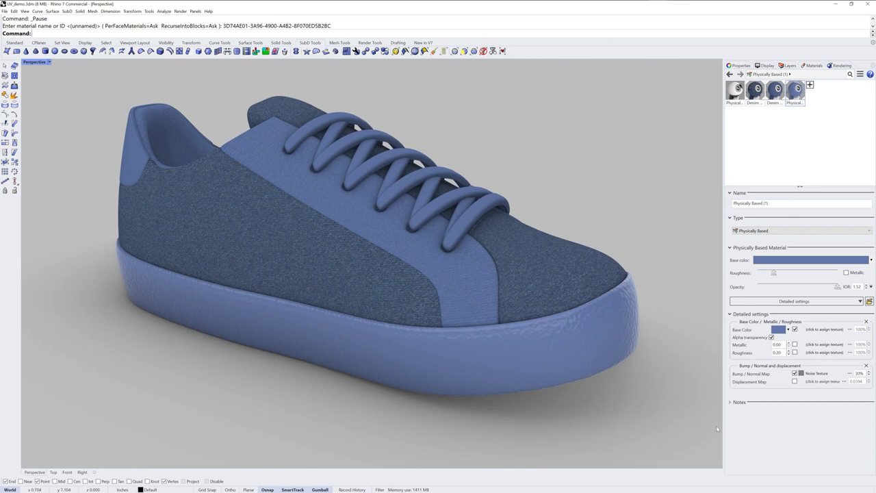
click(808, 303)
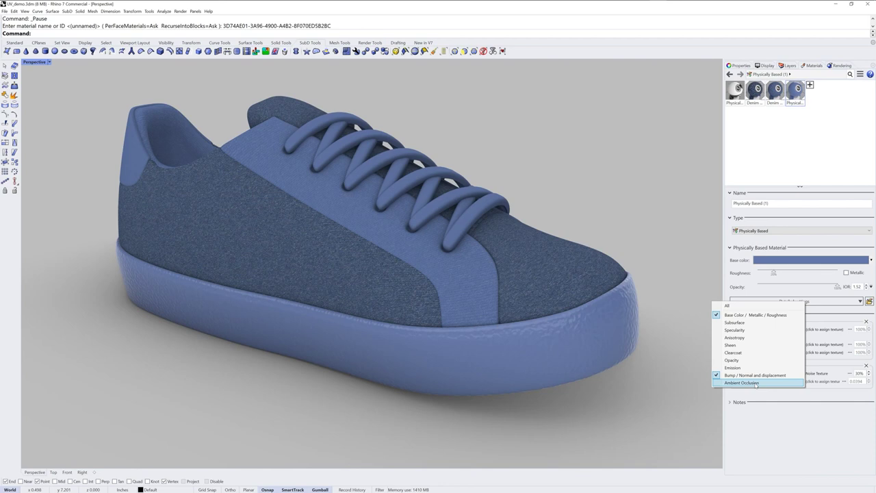
click(757, 385)
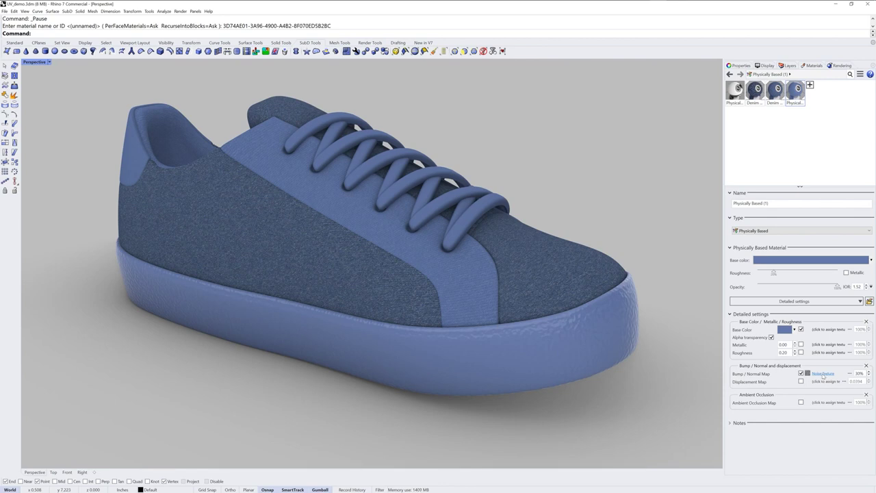
drag(822, 375, 824, 404)
drag(824, 404, 825, 404)
ctrl+drag(826, 405, 826, 404)
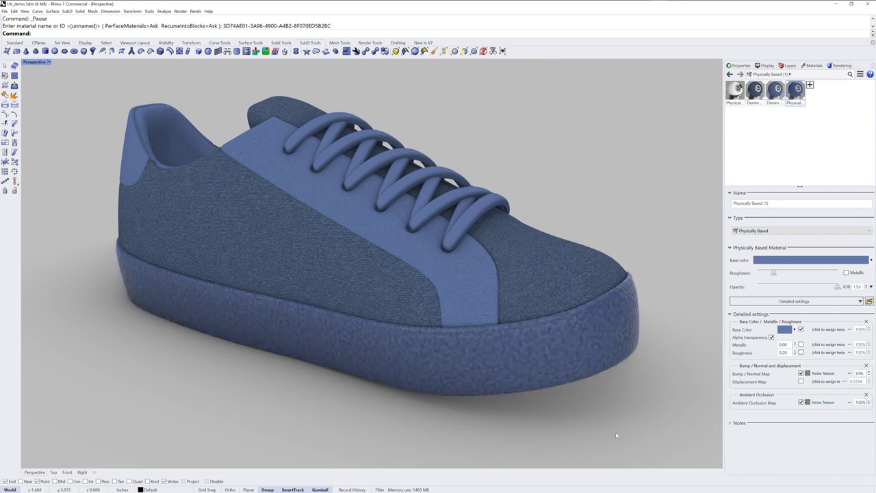
- Set Color 1 of the ambient occlusion noise texture to a mid grey with a value of 52
click(824, 405)
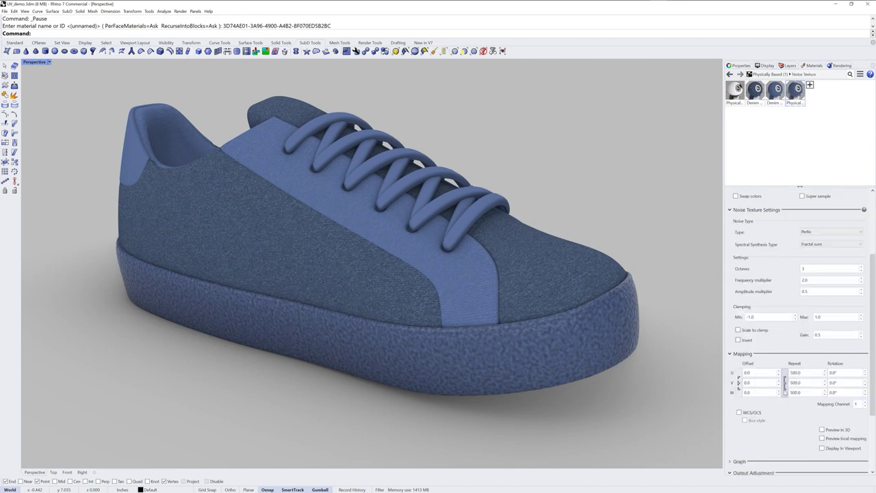
right_drag(619, 406, 589, 362)
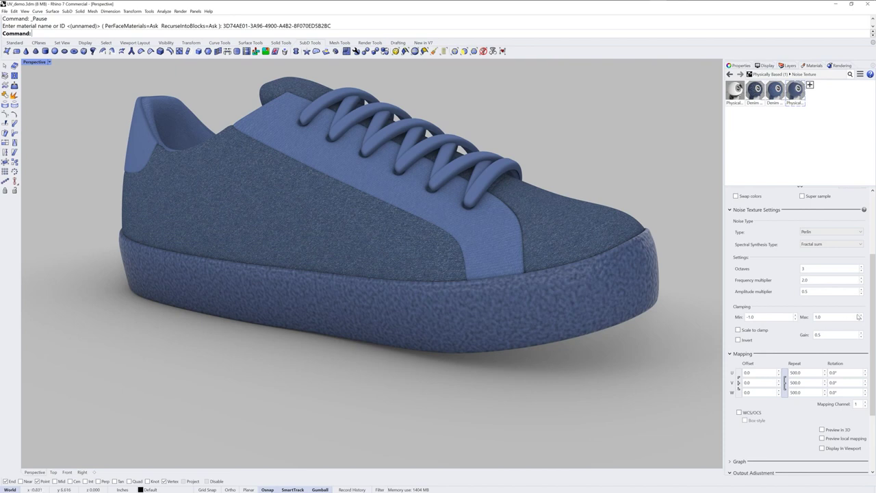
scroll(872, 308, up, 3)
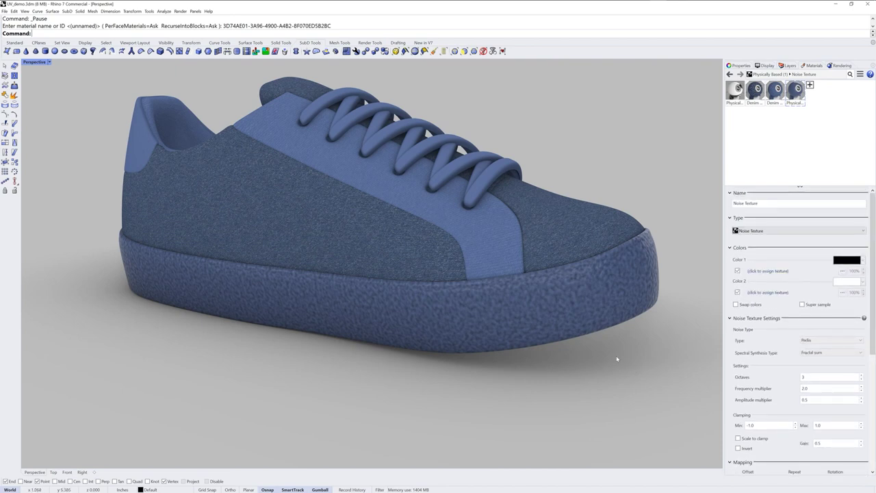
click(847, 263)
click(762, 201)
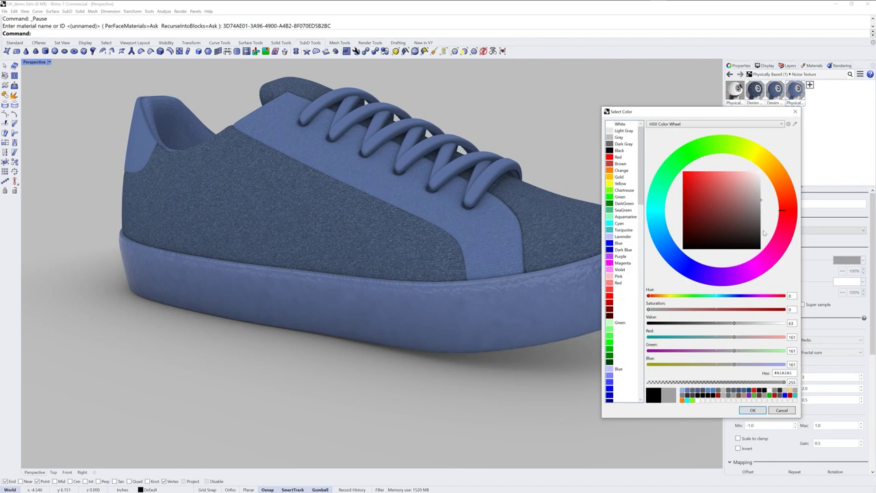
click(761, 208)
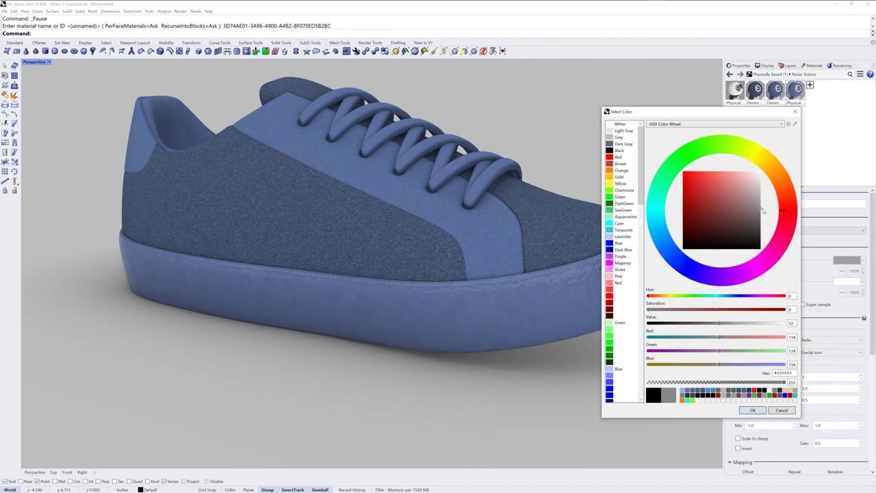
click(746, 410)
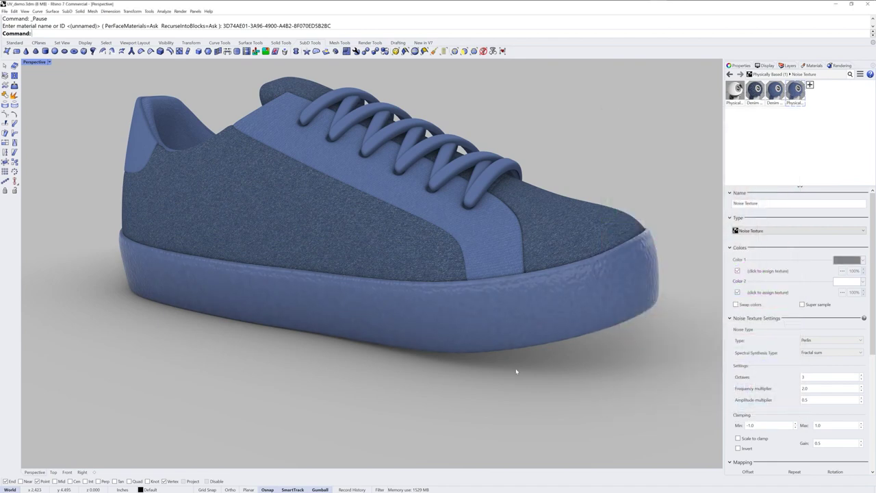
- Restore the four-viewport layout and set the Perspective view's display mode to Raytraced
scroll(472, 359, down, 3)
right_drag(448, 355, 350, 325)
scroll(351, 325, up, 3)
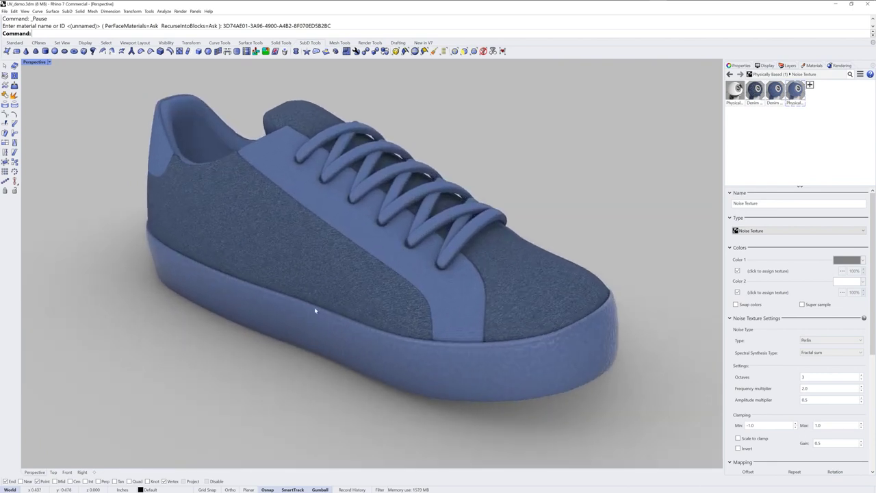
double_click(37, 62)
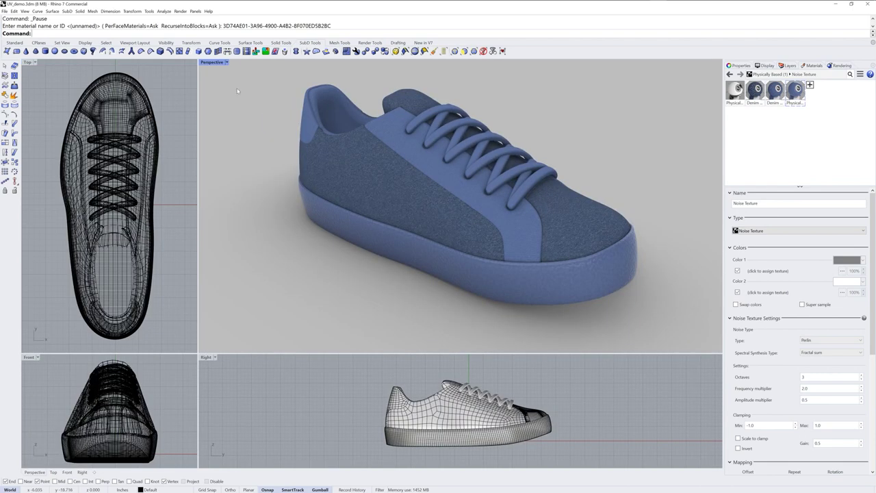
click(226, 62)
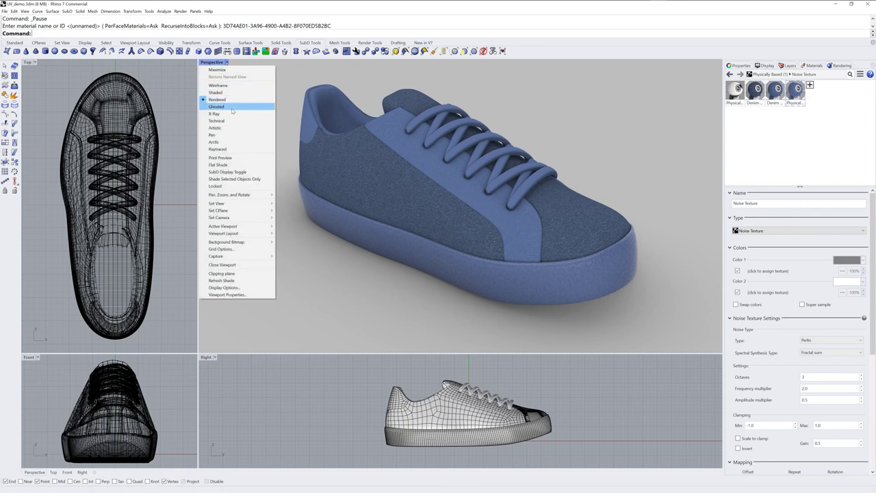
click(235, 149)
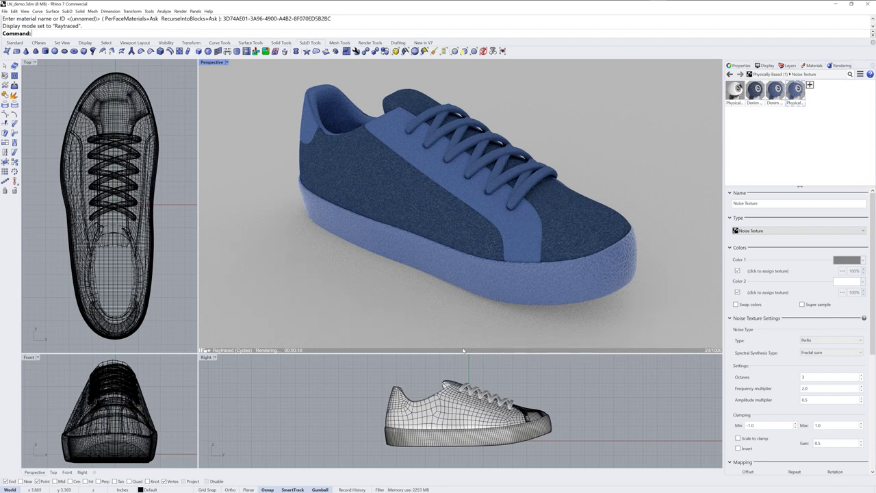
- Set the ground plane's effect to use a material and turn on the sun in the rendering settings
click(839, 65)
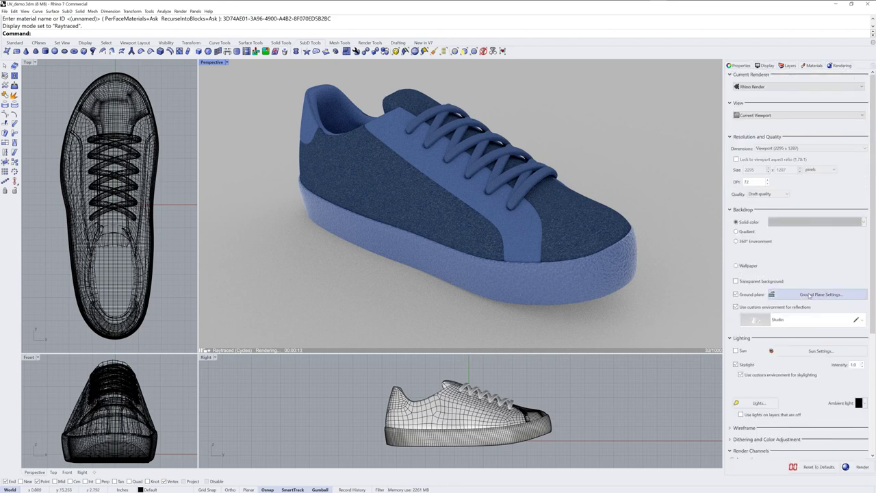
click(818, 294)
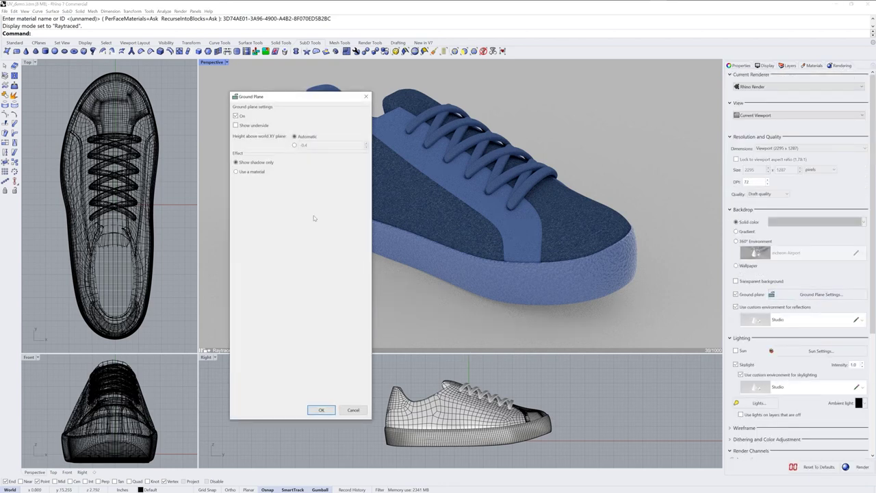
click(250, 172)
click(321, 410)
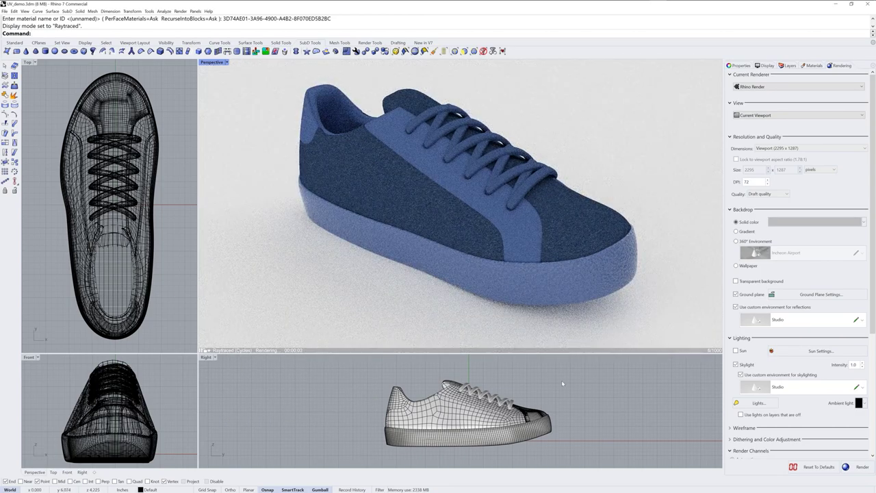
click(736, 350)
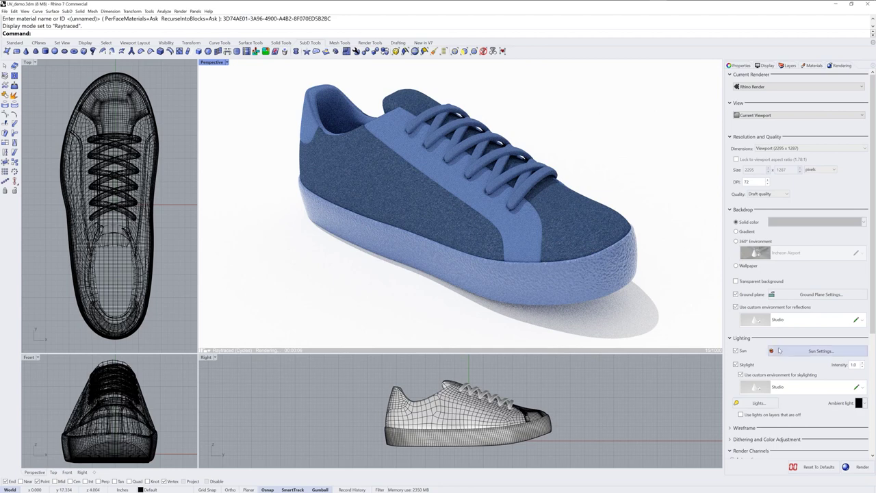
- Assign a new Metal material to the ground plane and reduce its polish to about 70%
click(816, 296)
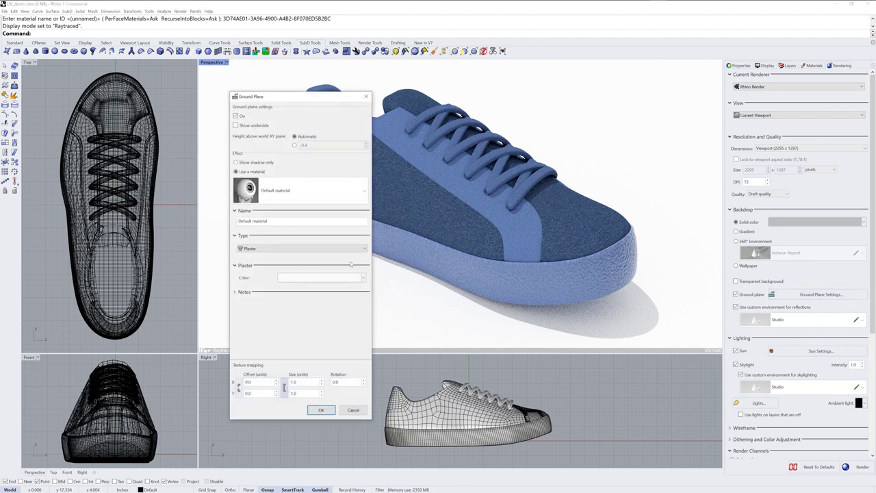
click(361, 192)
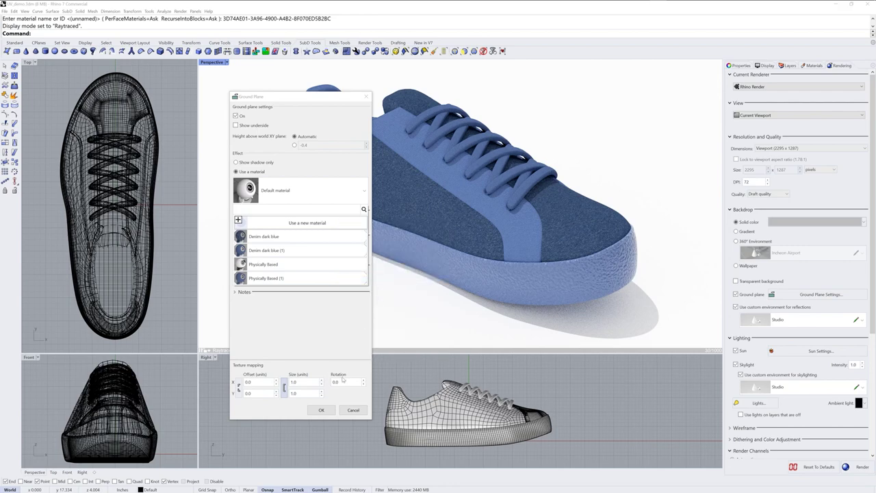
click(343, 379)
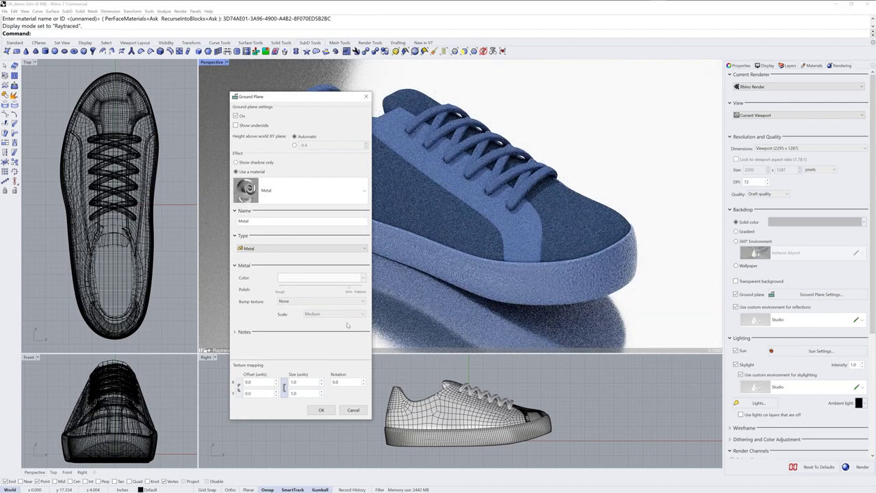
drag(348, 287, 329, 287)
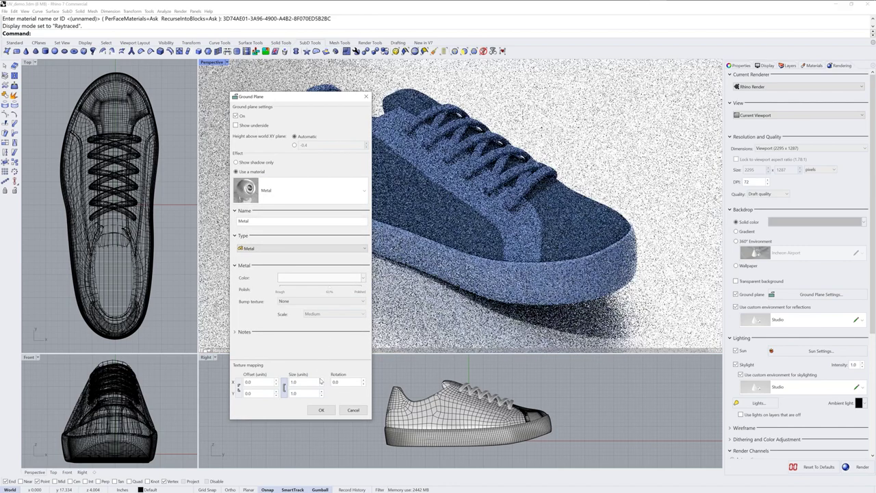
drag(330, 288, 339, 288)
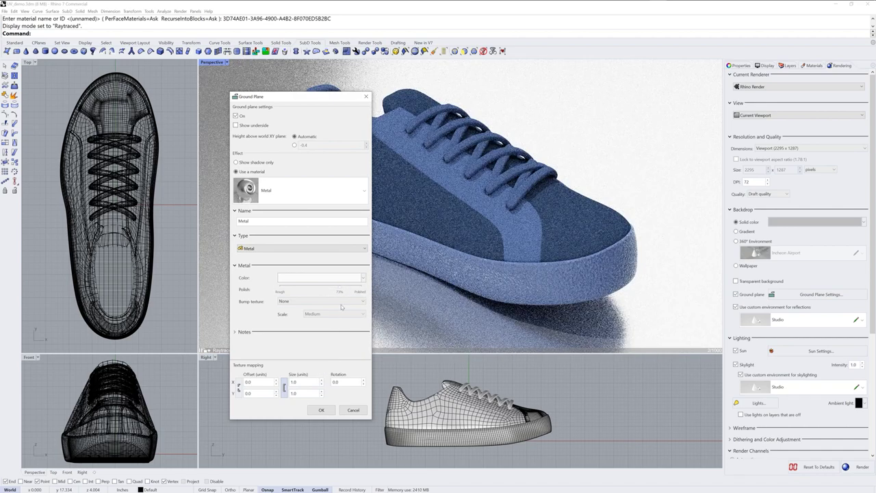
- Set the ground plane metal's color to the Titanium preset and accept the ground plane settings
click(339, 279)
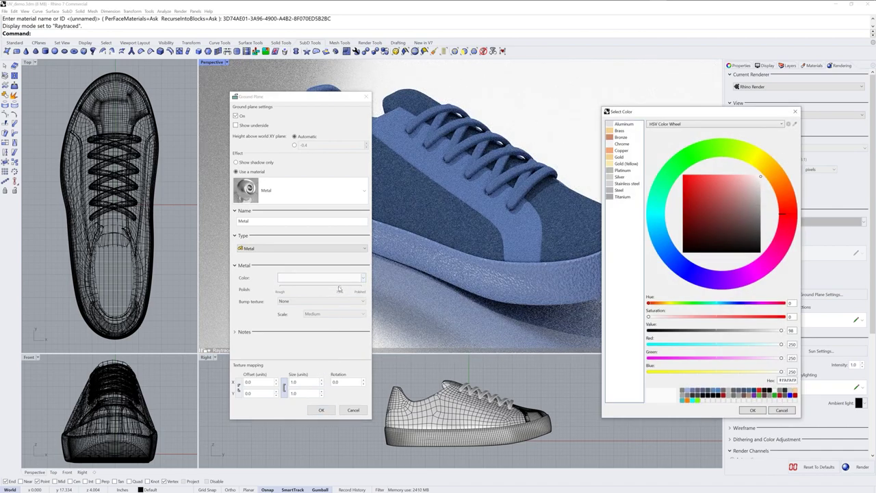
click(622, 196)
click(753, 411)
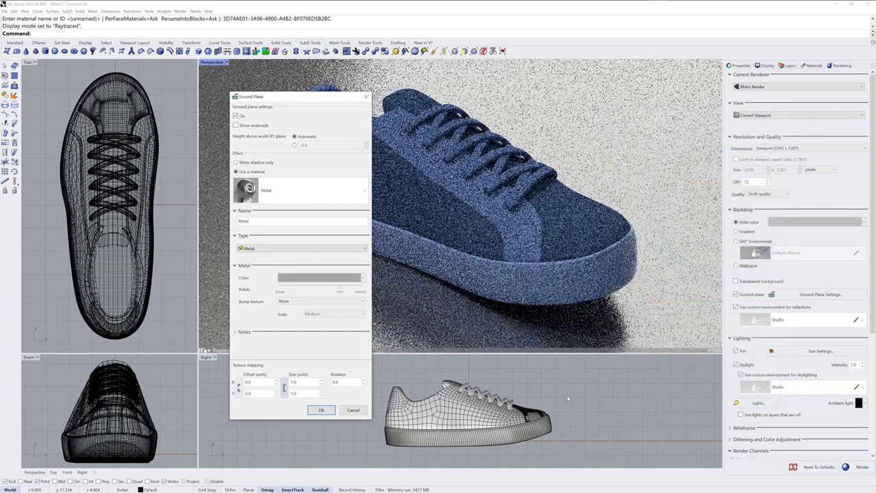
click(322, 410)
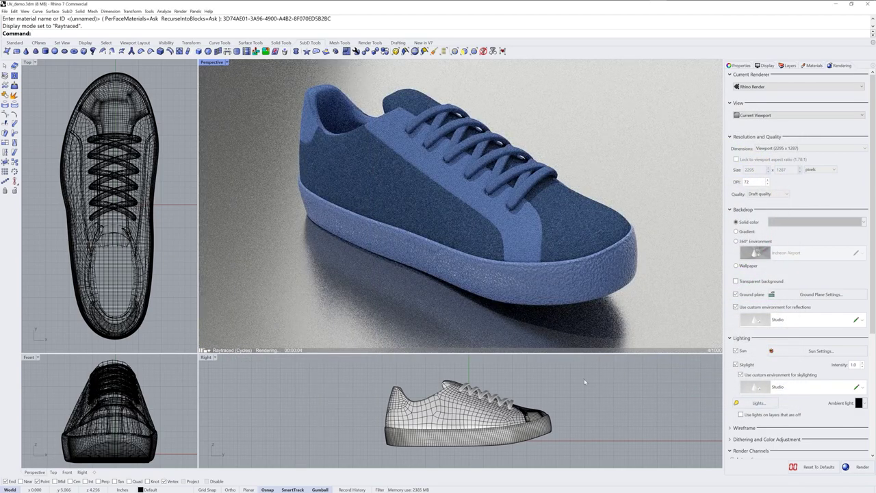